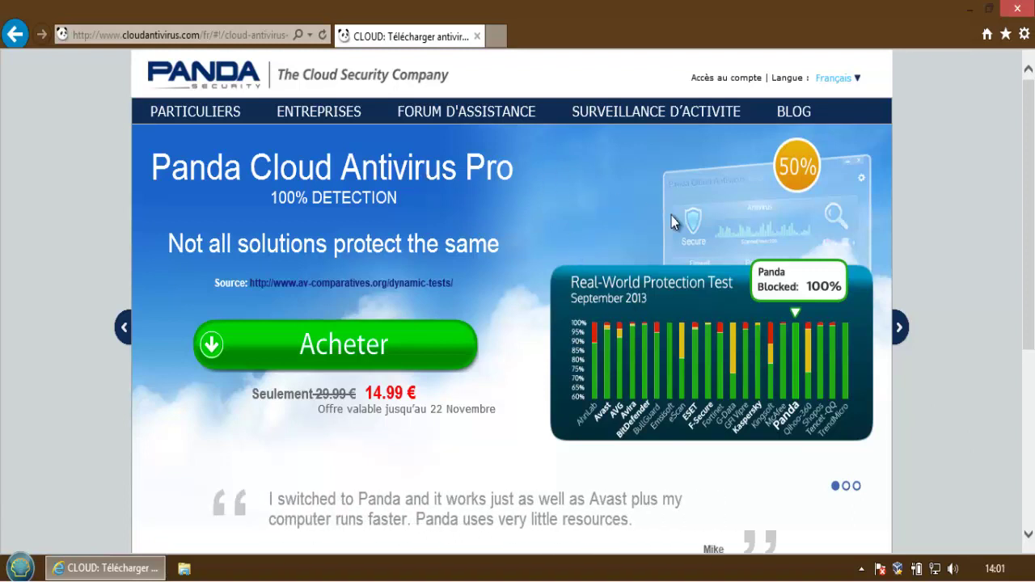
- Browse the Panda product banners on the home page and dismiss the Aero Glass demo notice
left_click(899, 328)
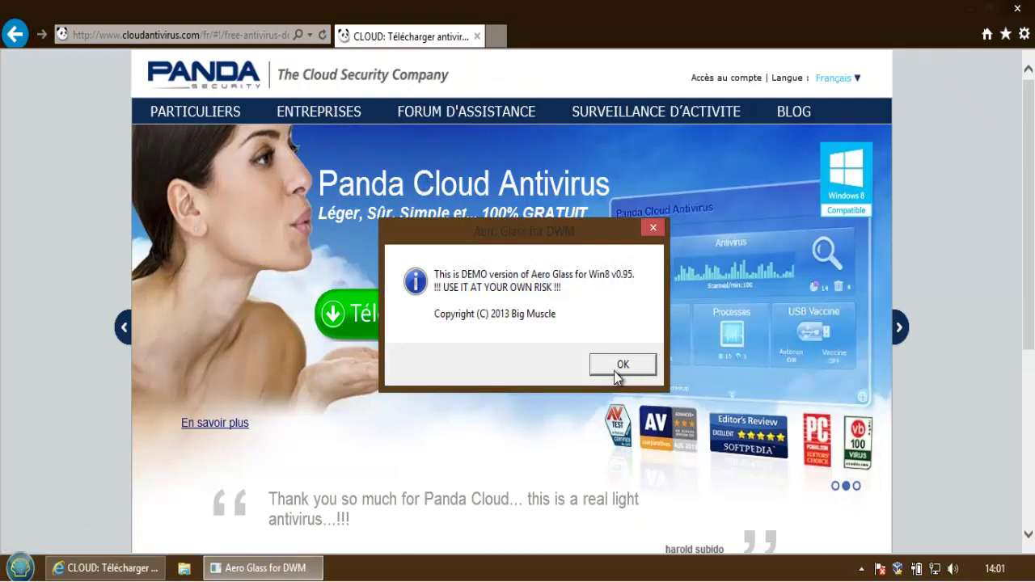
left_click(619, 364)
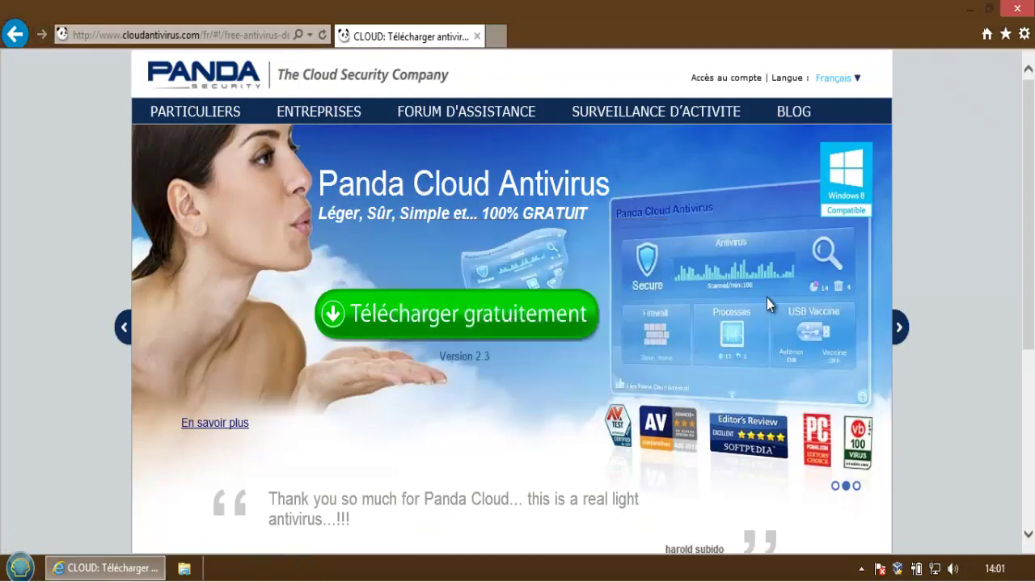
left_click(124, 327)
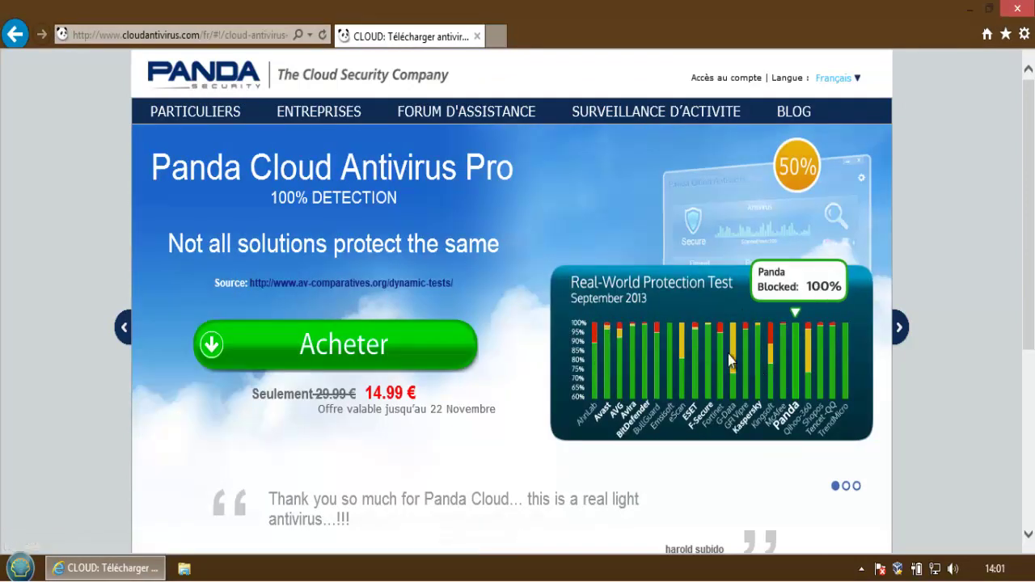
left_click(905, 328)
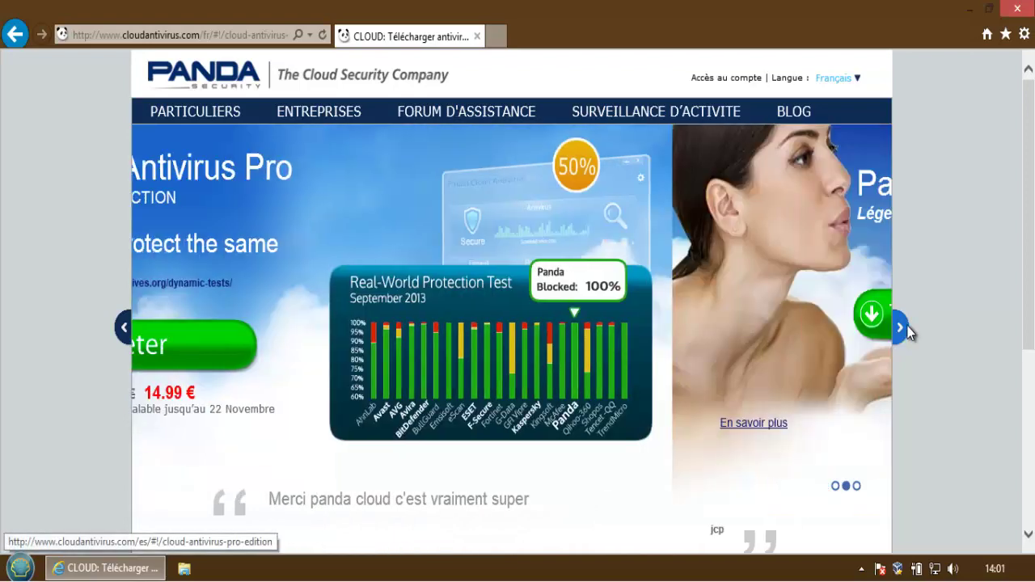
left_click(906, 325)
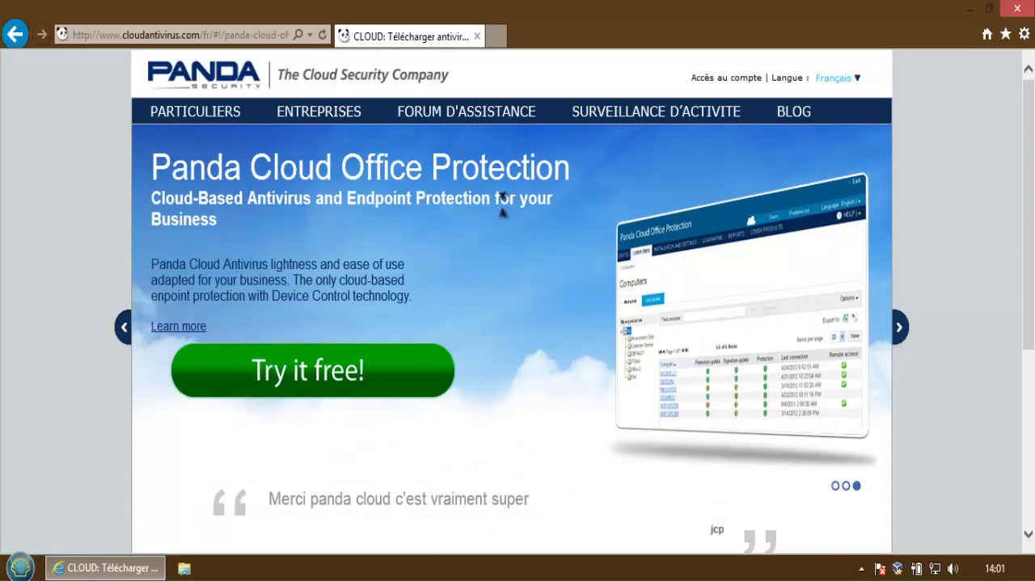
left_click(128, 325)
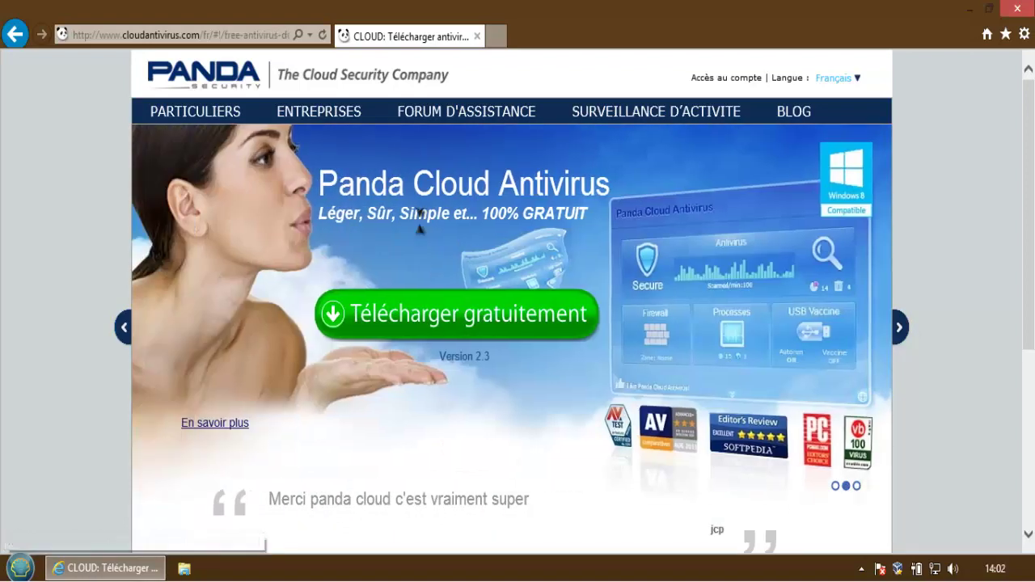
- Open the Particuliers page and highlight the Pro-only features, from Firewall Communautaire to Sans publicité, in the edition comparison
left_click(213, 118)
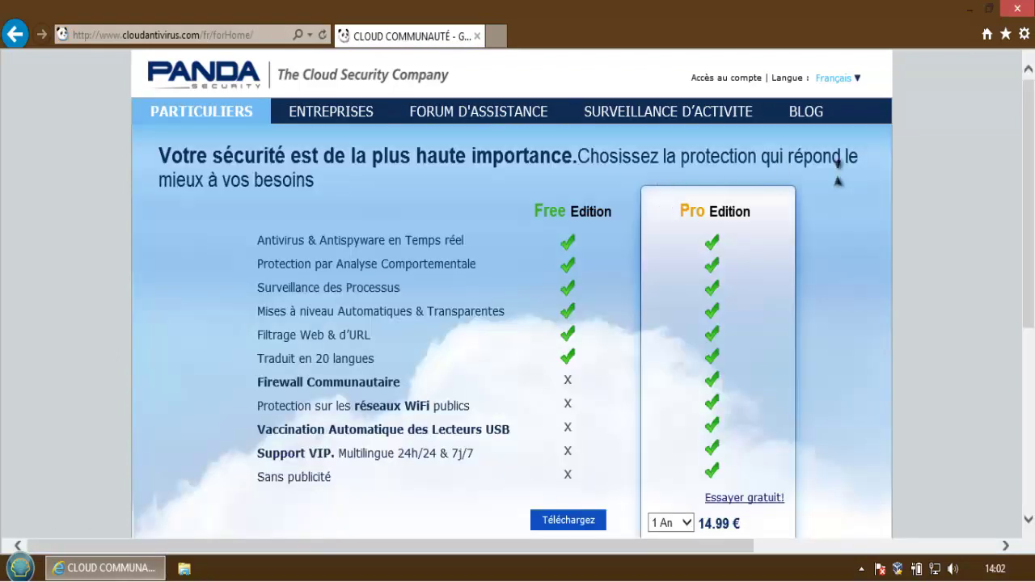
scroll(1033, 161, "down", 1)
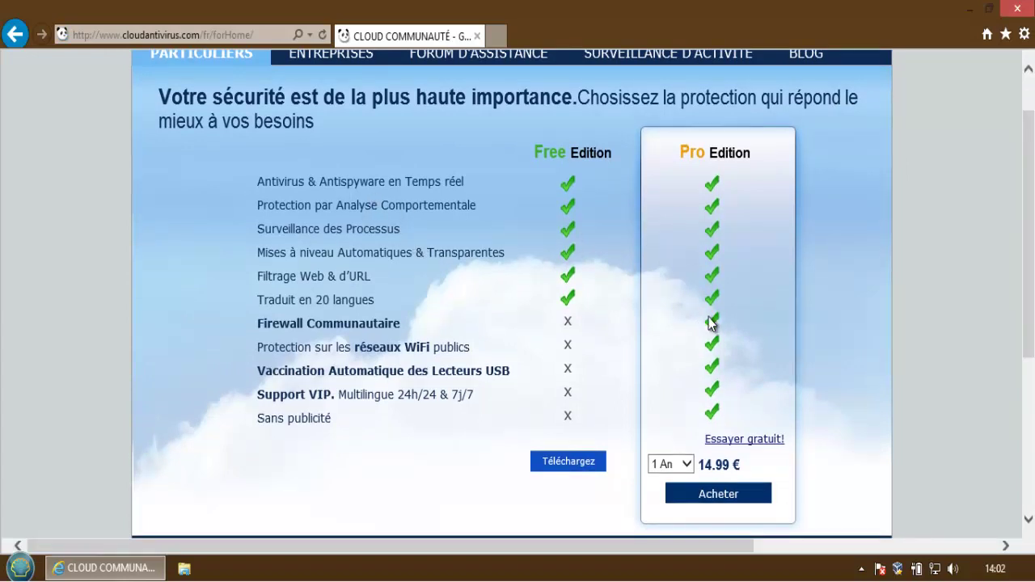
left_click_drag(257, 323, 430, 331)
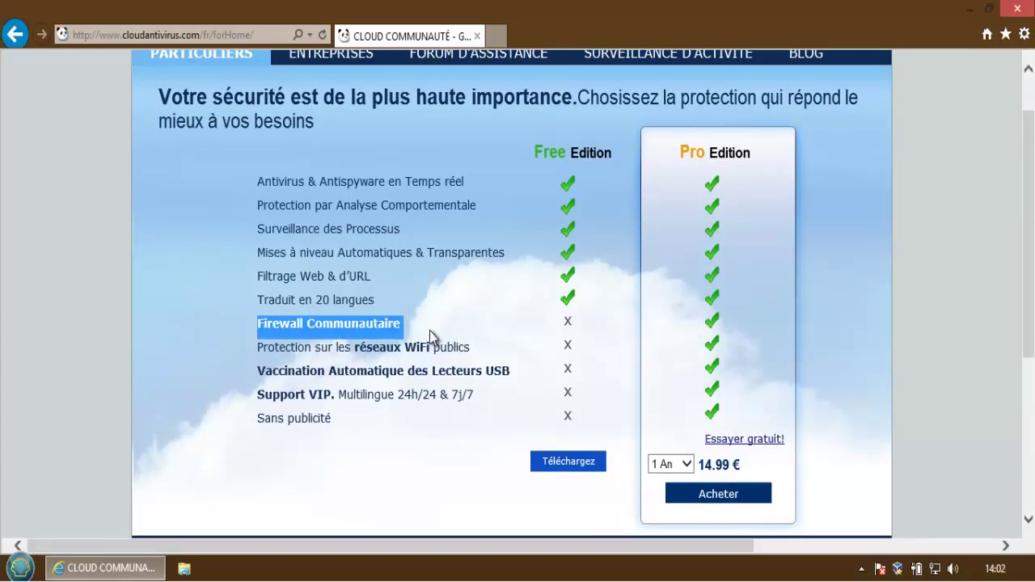
left_click_drag(316, 347, 257, 394)
left_click_drag(291, 394, 307, 423)
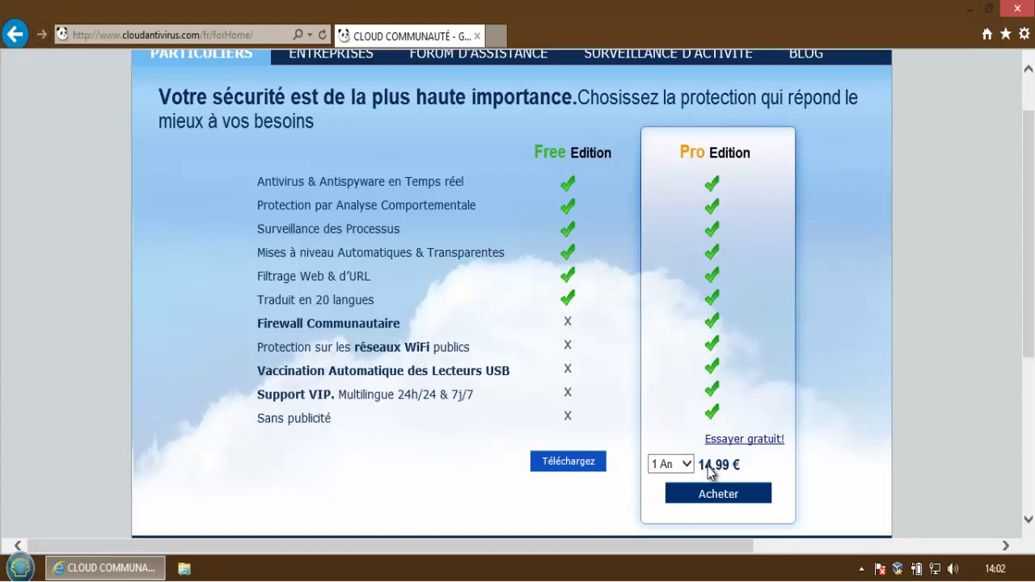
middle_click(627, 396)
- Download the Free Edition installer PandaCloudAntivirus.exe to the Bureau folder and close the browser
left_click(573, 466)
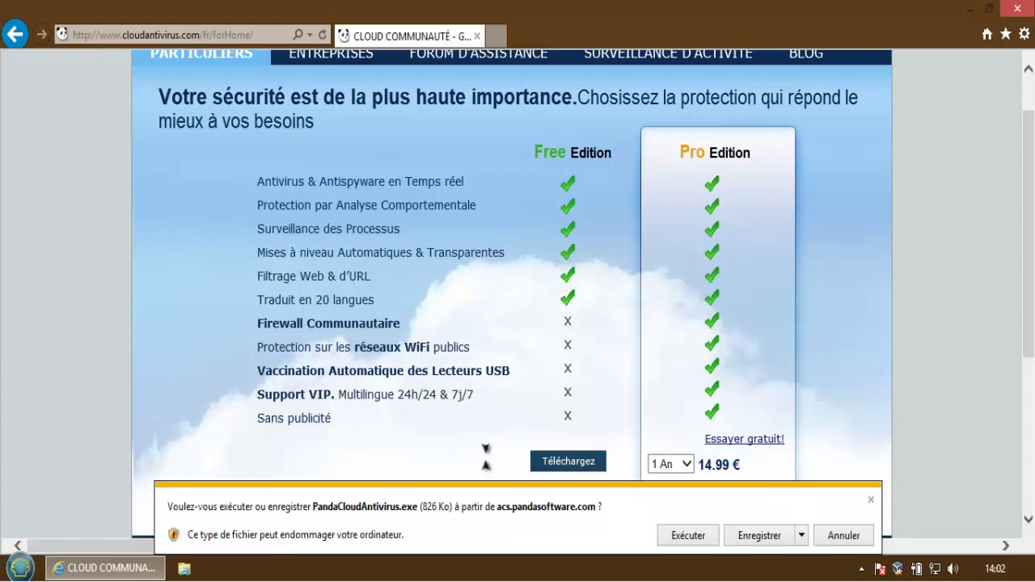
left_click(801, 536)
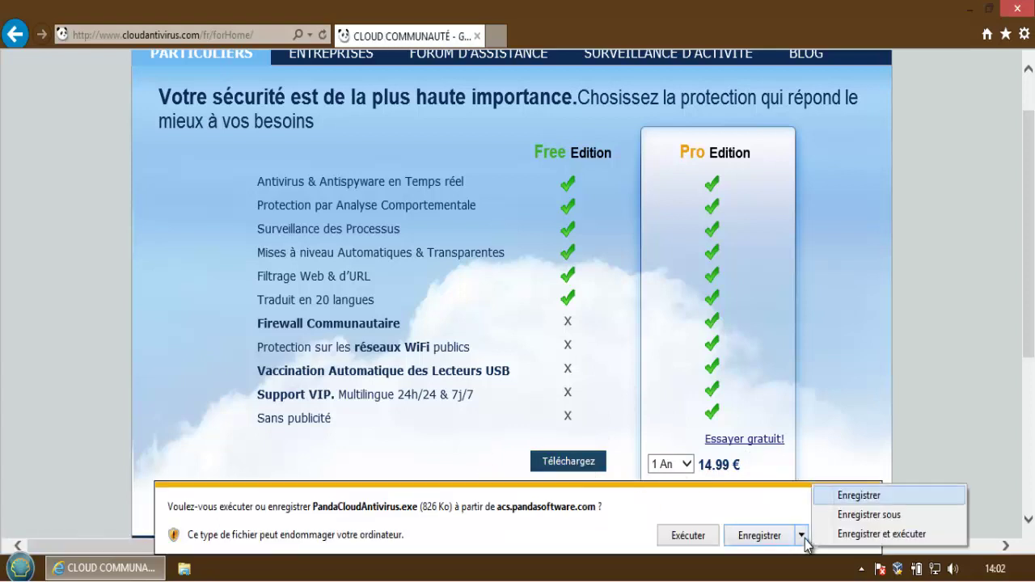
left_click(836, 524)
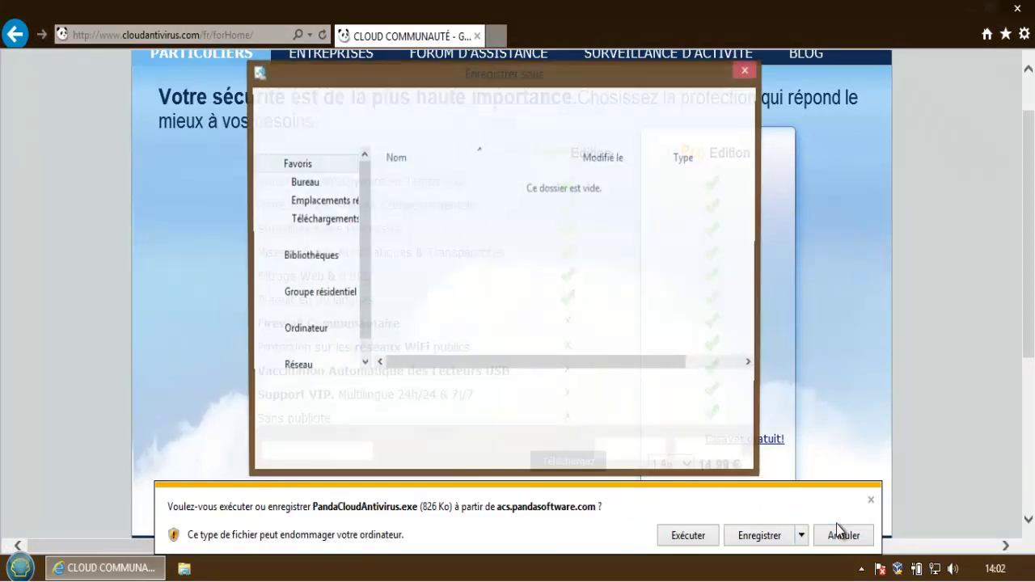
left_click(301, 185)
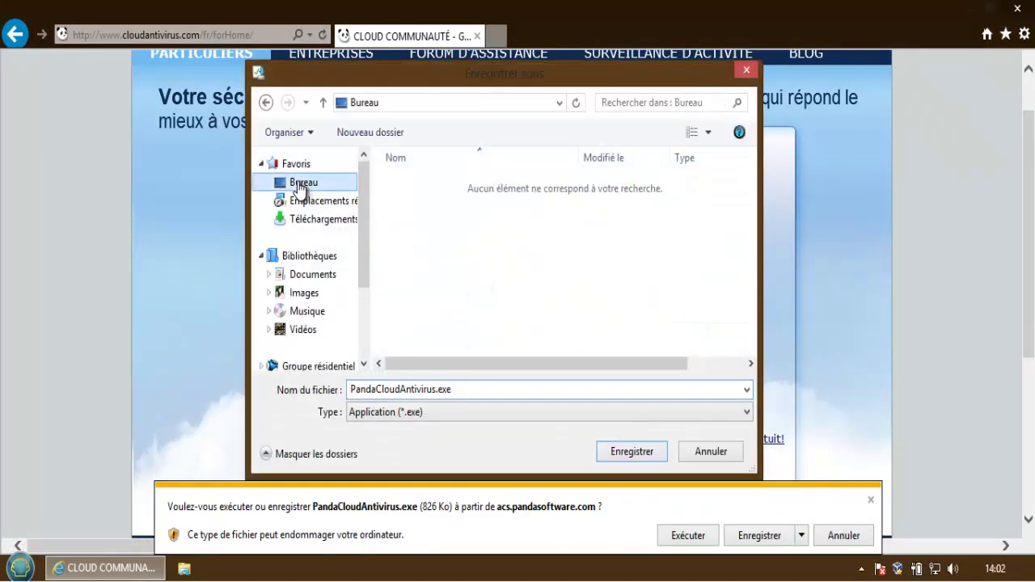
left_click(614, 461)
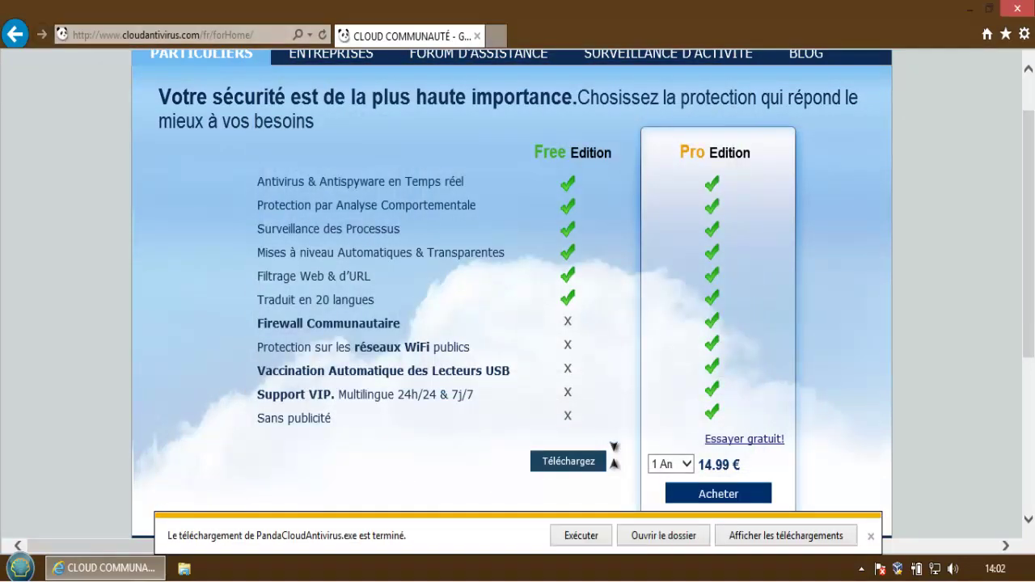
left_click(1017, 12)
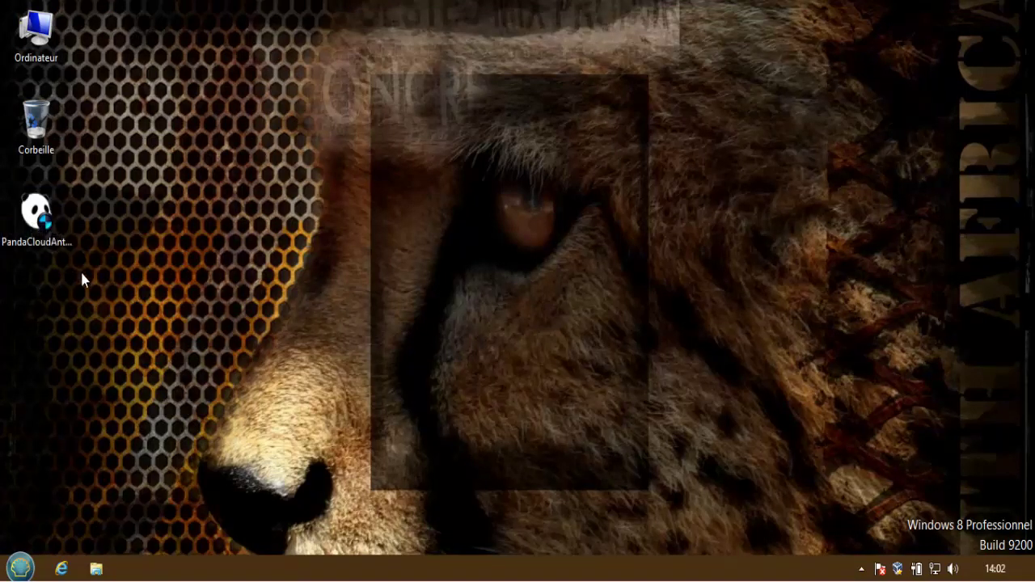
- Run the downloaded Panda Cloud Antivirus installer, opting out of MyStart as the default home page
left_click(29, 233)
double_click(60, 245)
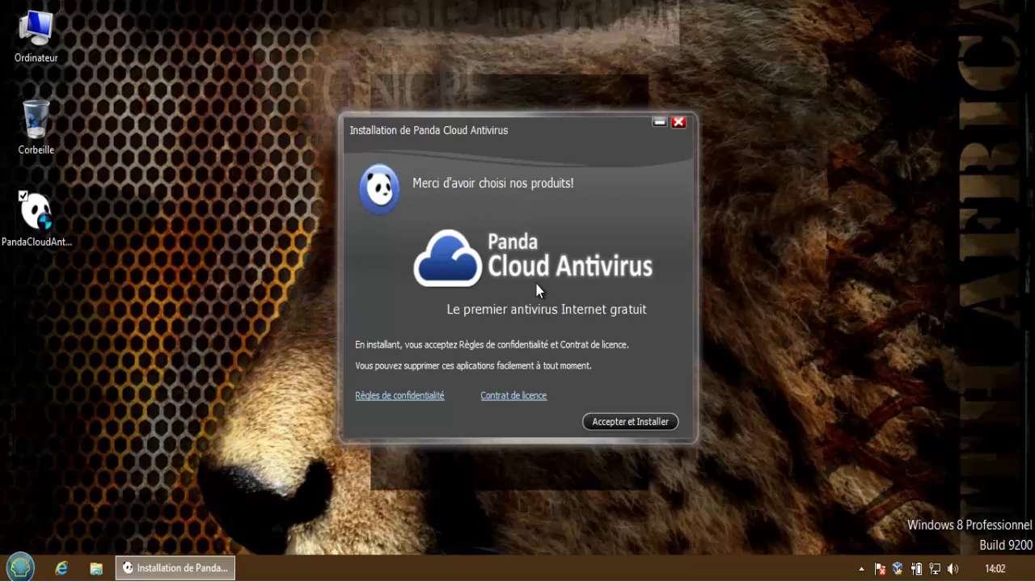
left_click(617, 422)
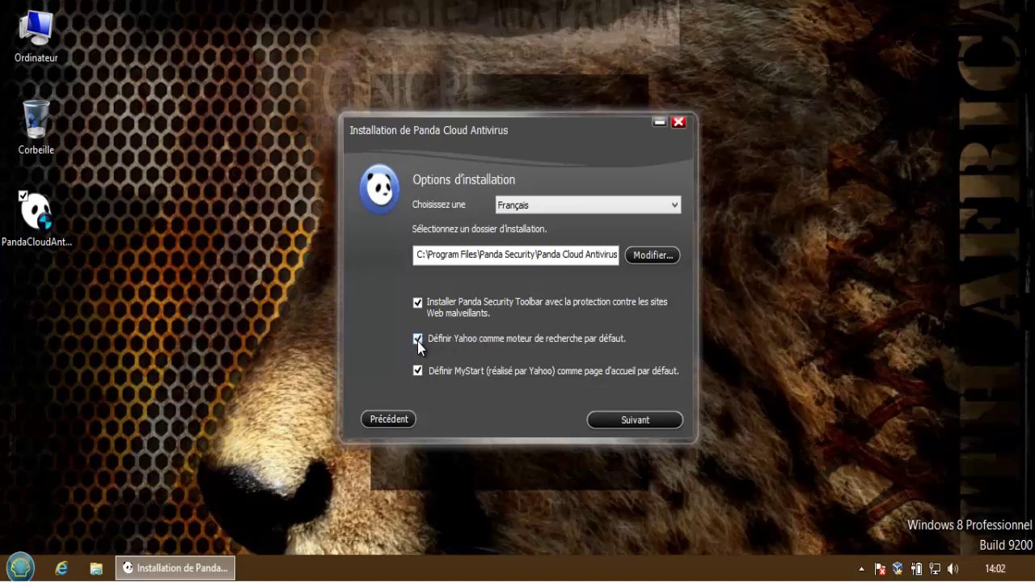
left_click(418, 371)
left_click(637, 422)
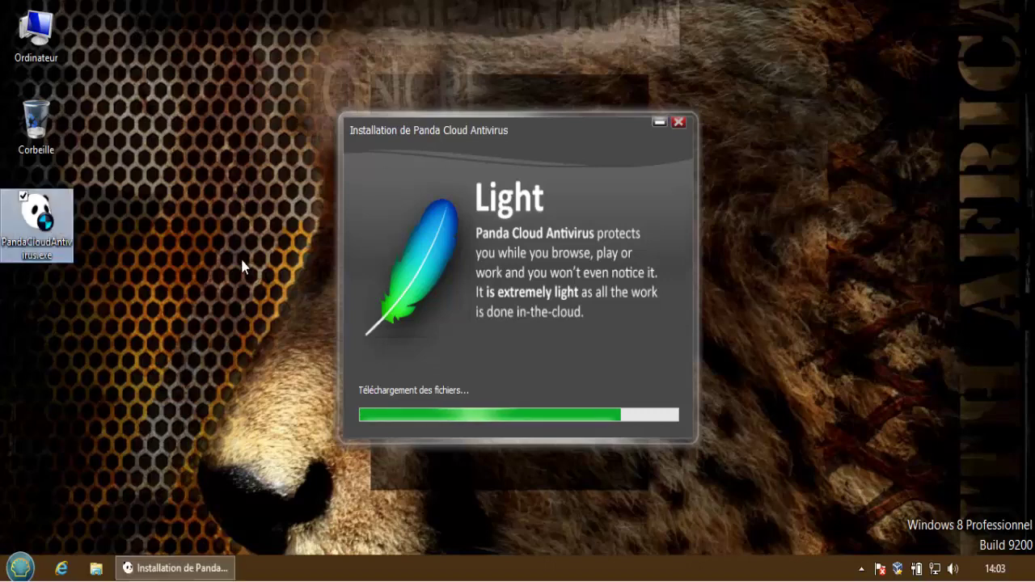
- Open the vm share on the network location \\Vboxsvr
key("super+r")
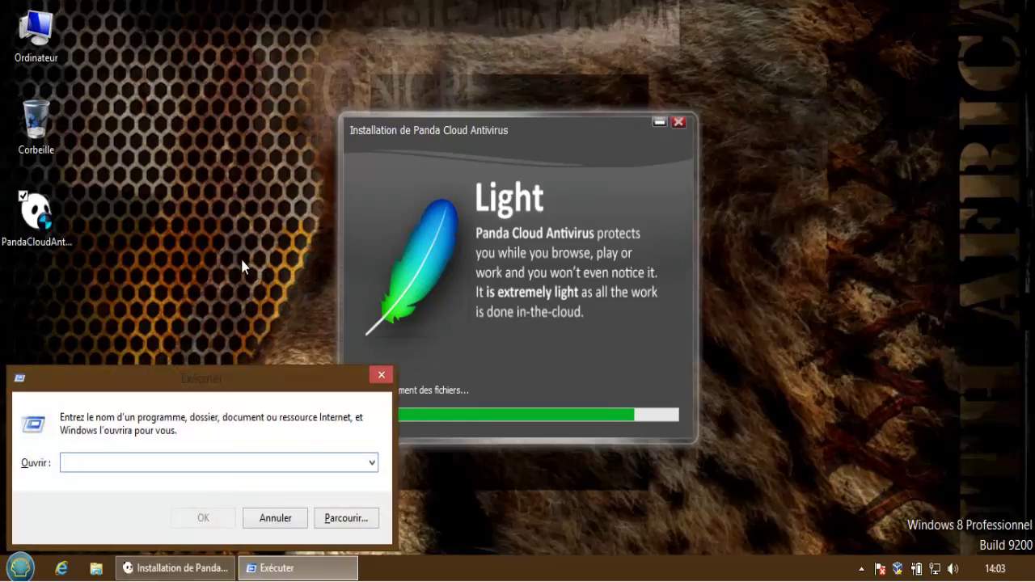
type("\\Vbo")
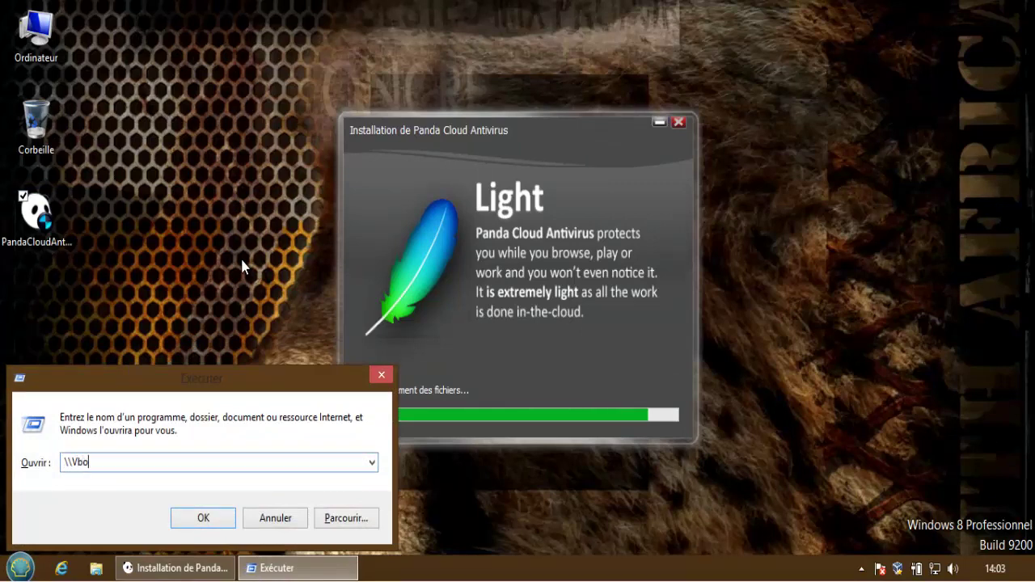
type("xsvr")
key("Return")
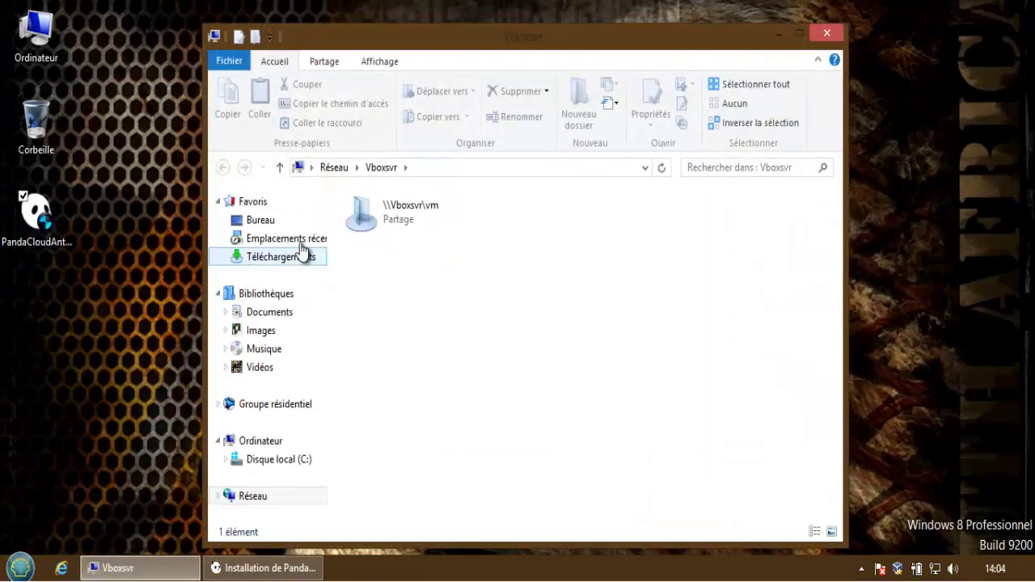
double_click(424, 213)
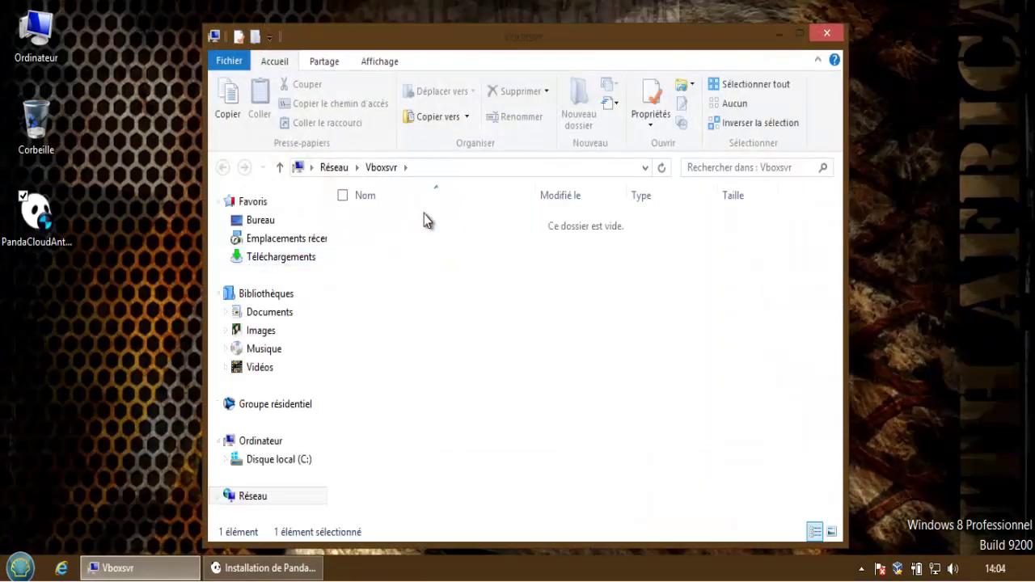
- Copy procexp.exe from ProcessExplorer.zip in the vm share to the desktop and close the folder window
left_click_drag(837, 265, 841, 391)
double_click(415, 457)
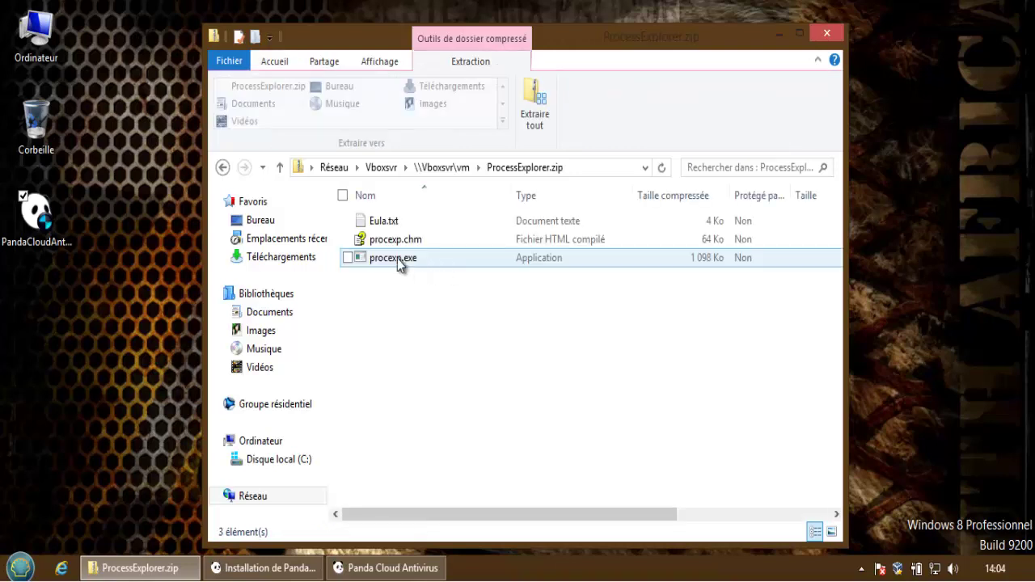
left_click(399, 264)
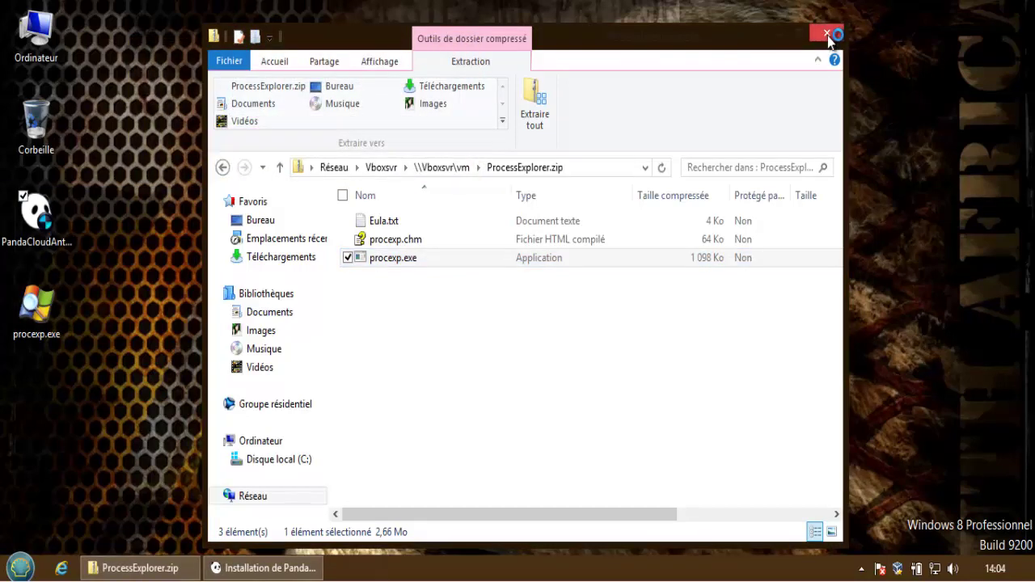
left_click(827, 33)
- Launch procexp.exe from the desktop, allowing it to run, and accept the Sysinternals licence terms
double_click(36, 311)
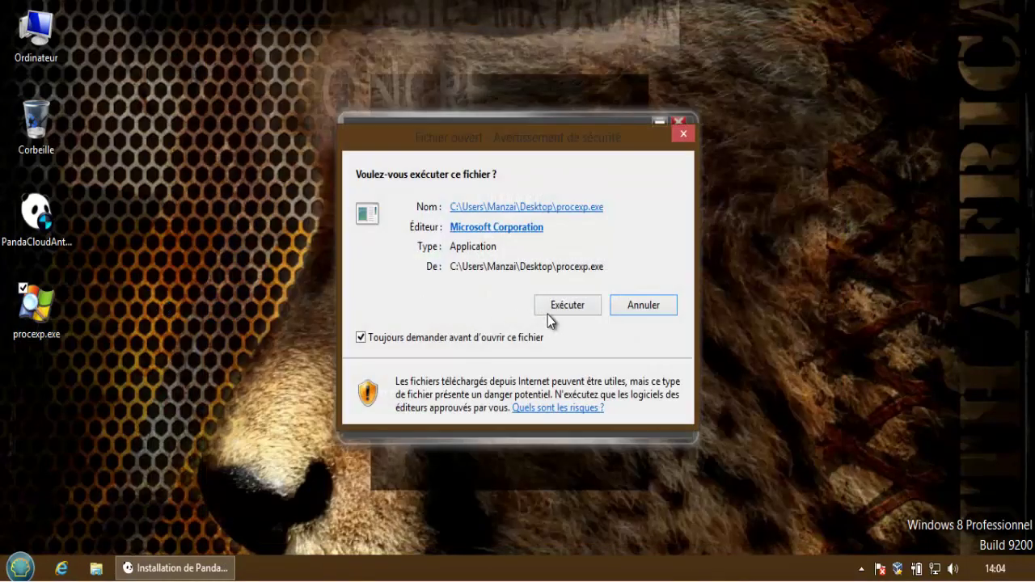
left_click(571, 304)
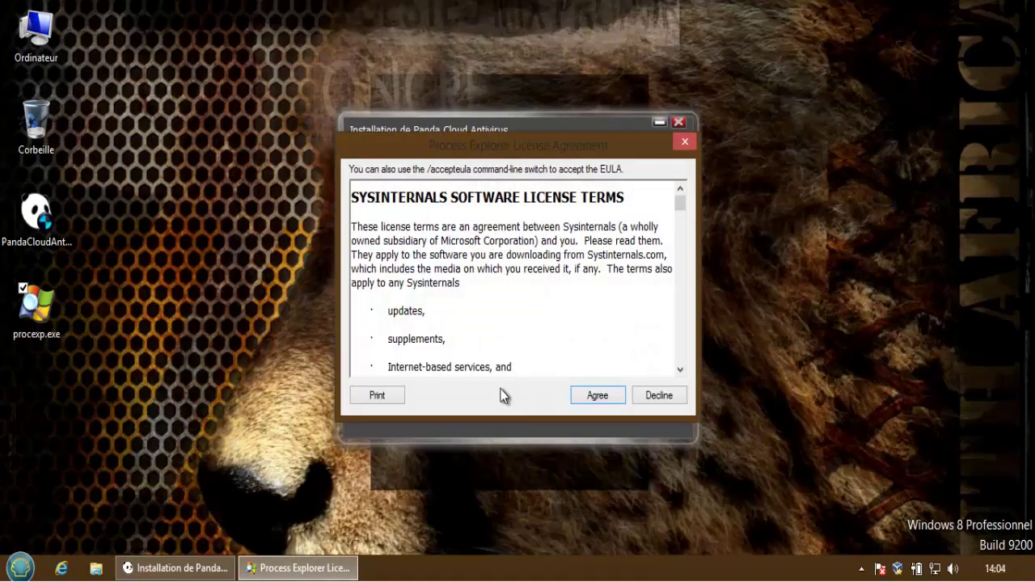
left_click(598, 397)
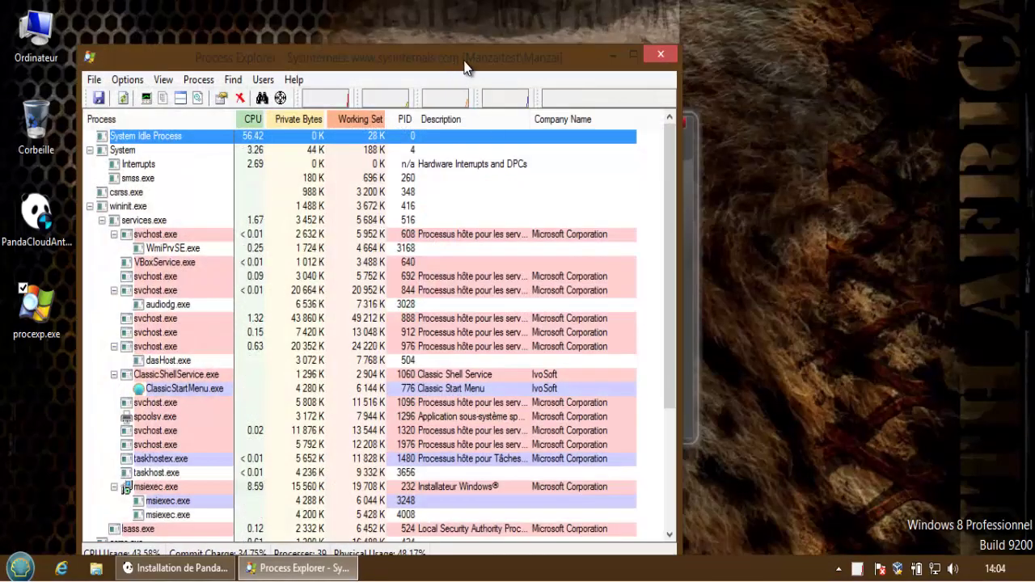
- Dock Process Explorer as a narrow window at the screen edge and move the Panda installer window clear of it
left_click_drag(466, 70, 1034, 23)
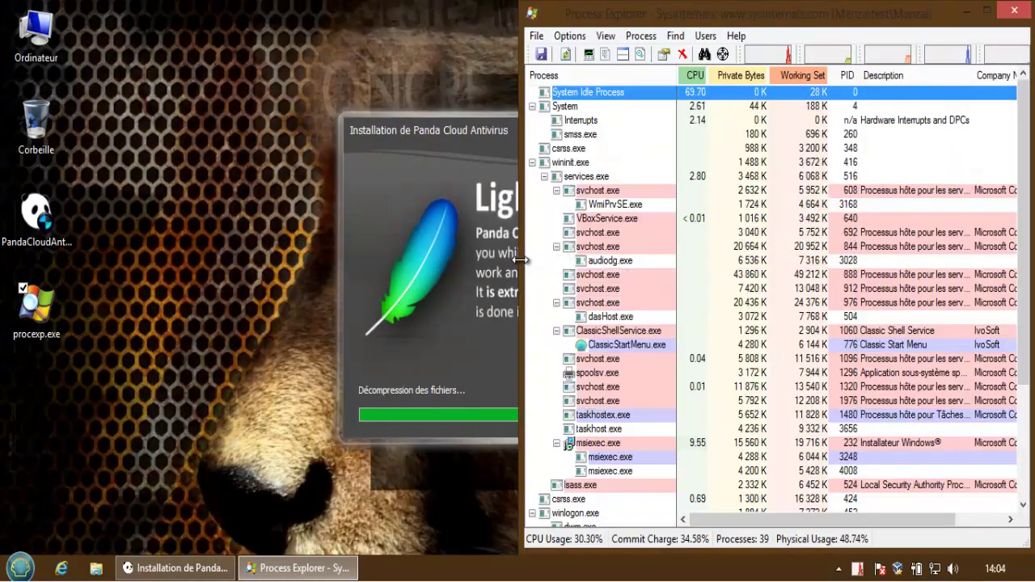
left_click_drag(524, 250, 715, 248)
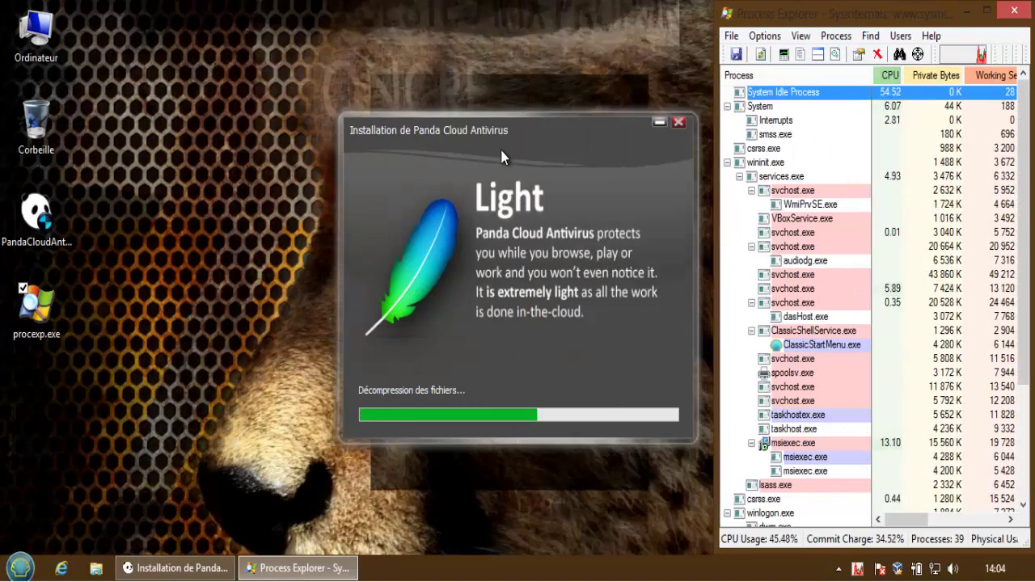
left_click_drag(505, 134, 448, 128)
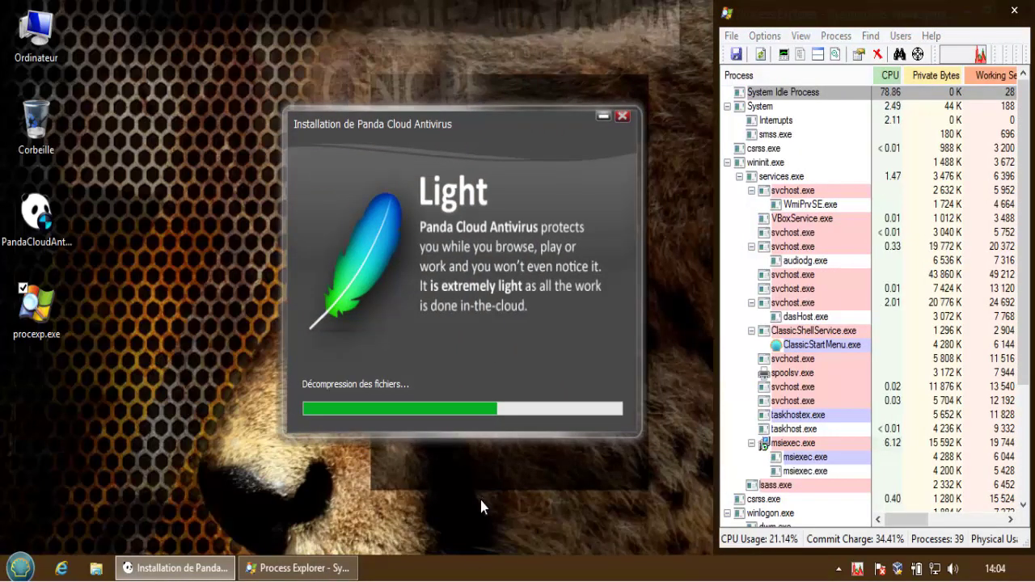
left_click(857, 569)
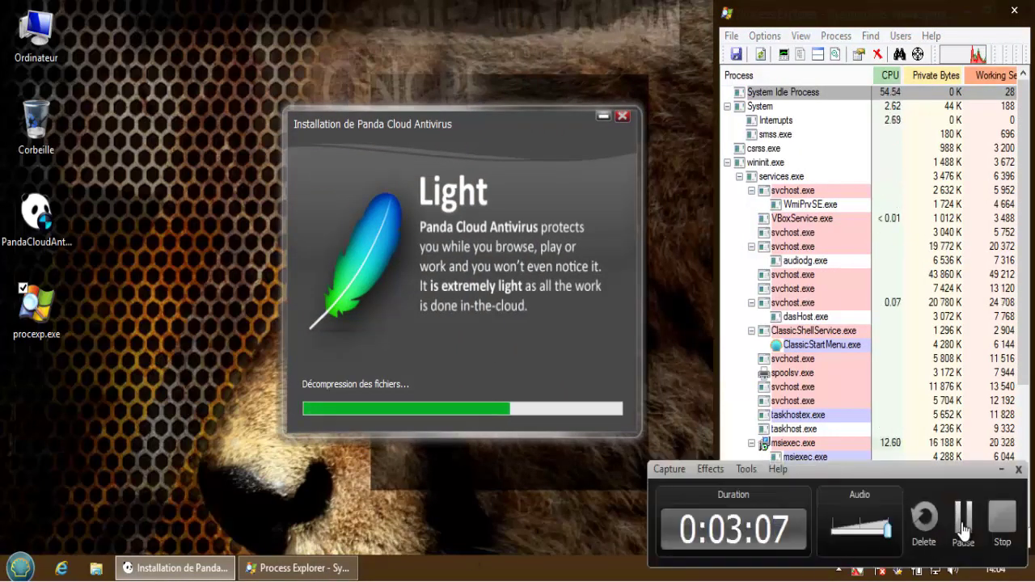
left_click(962, 522)
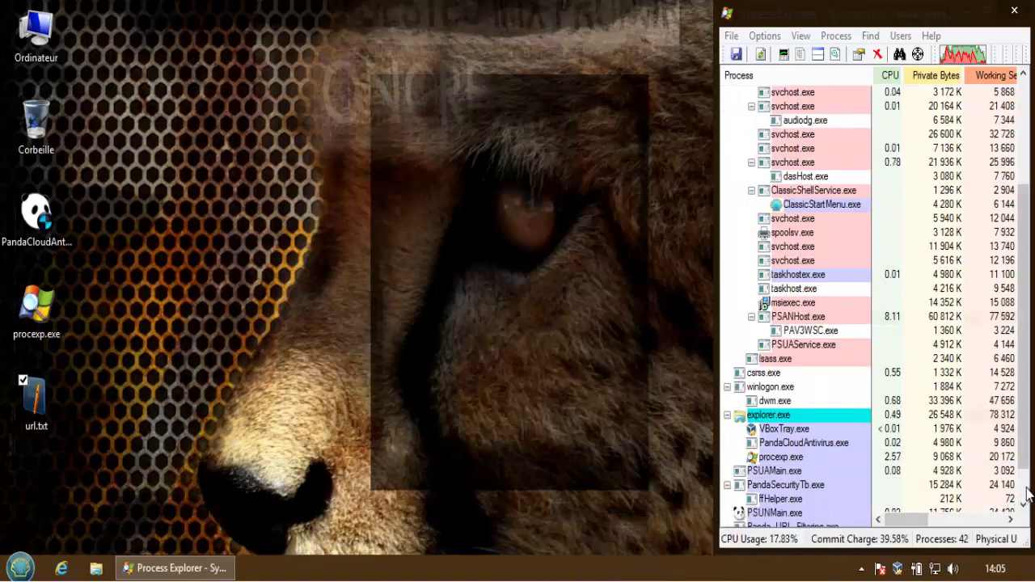
- Check the rest of the running processes, and finish the Panda setup with Free Edition and no account details
scroll(1017, 500, "down", 1)
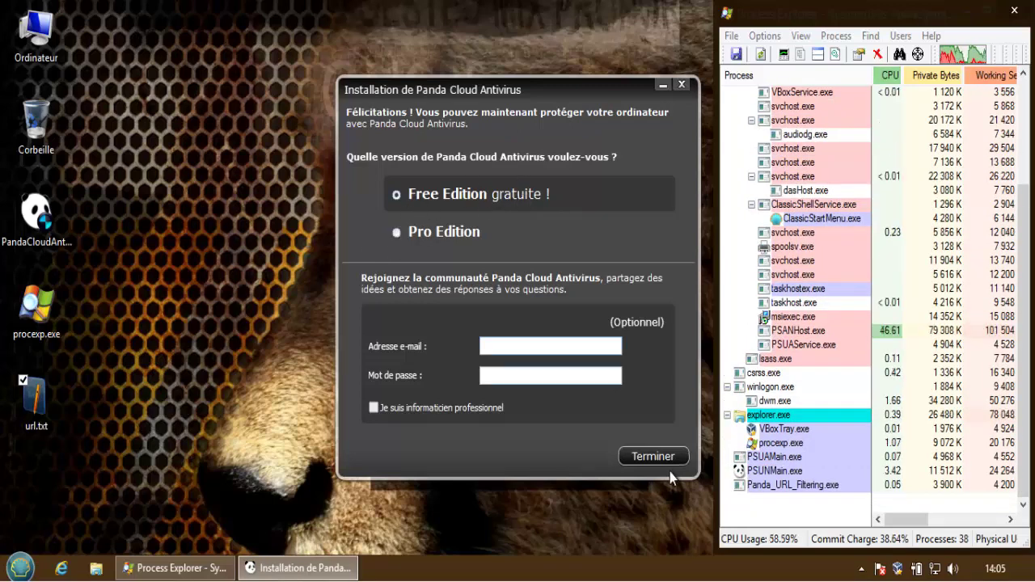
left_click(653, 456)
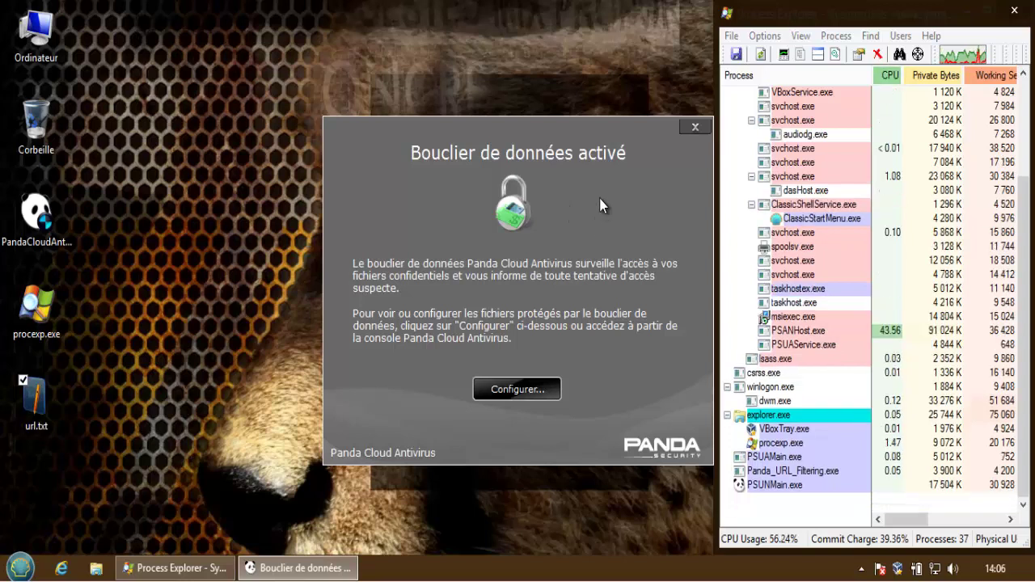
- Open the Bouclier de données configuration and review its protected folders, authorised applications, and protected files and extensions
left_click(518, 399)
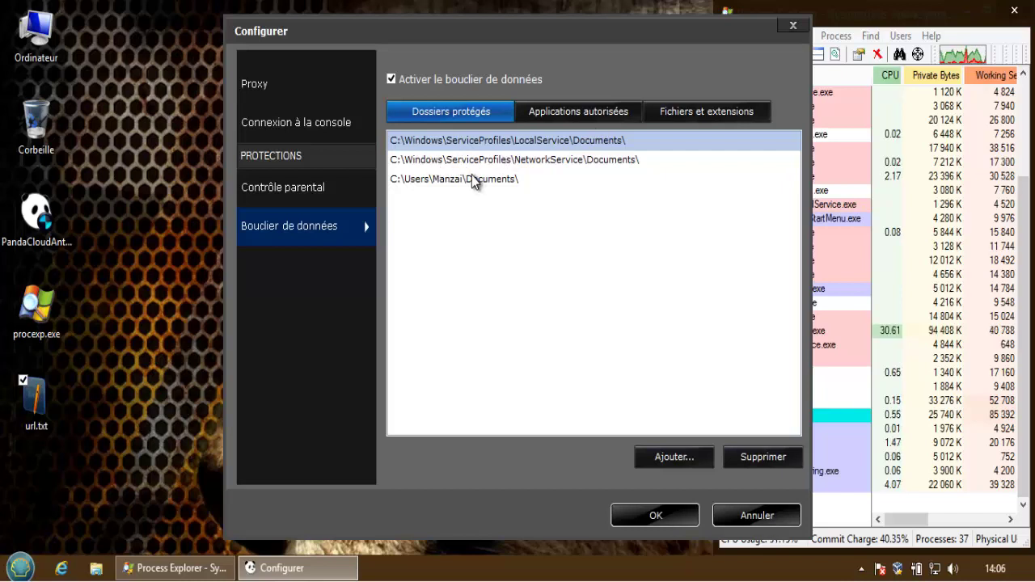
left_click(493, 179)
left_click(564, 117)
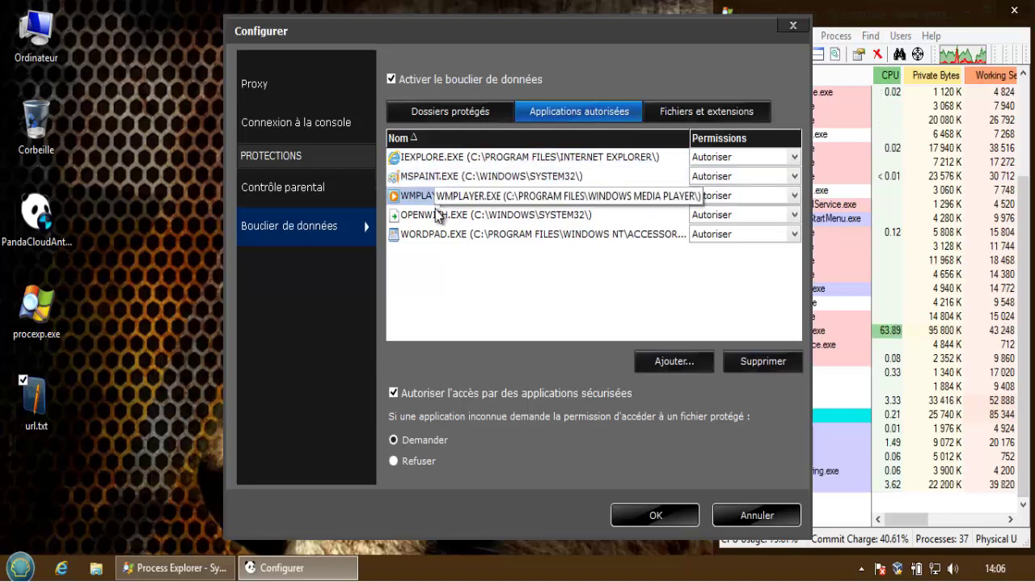
left_click(436, 215)
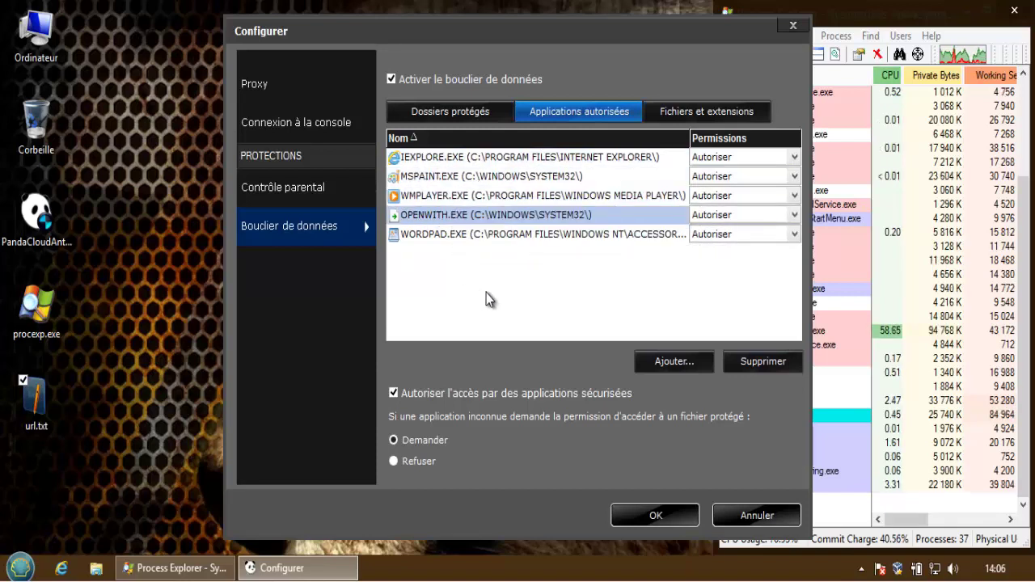
left_click(469, 235)
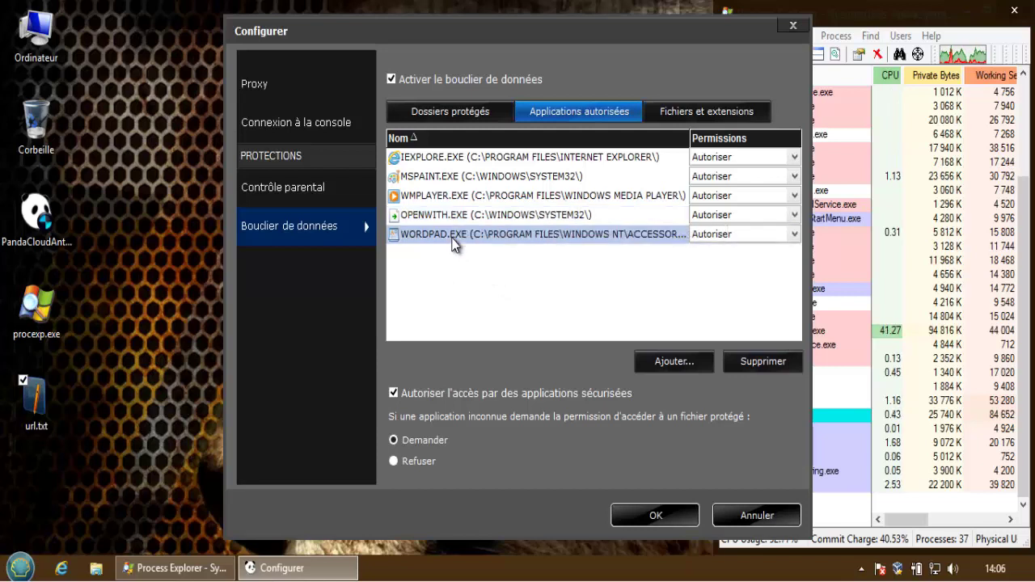
left_click(434, 215)
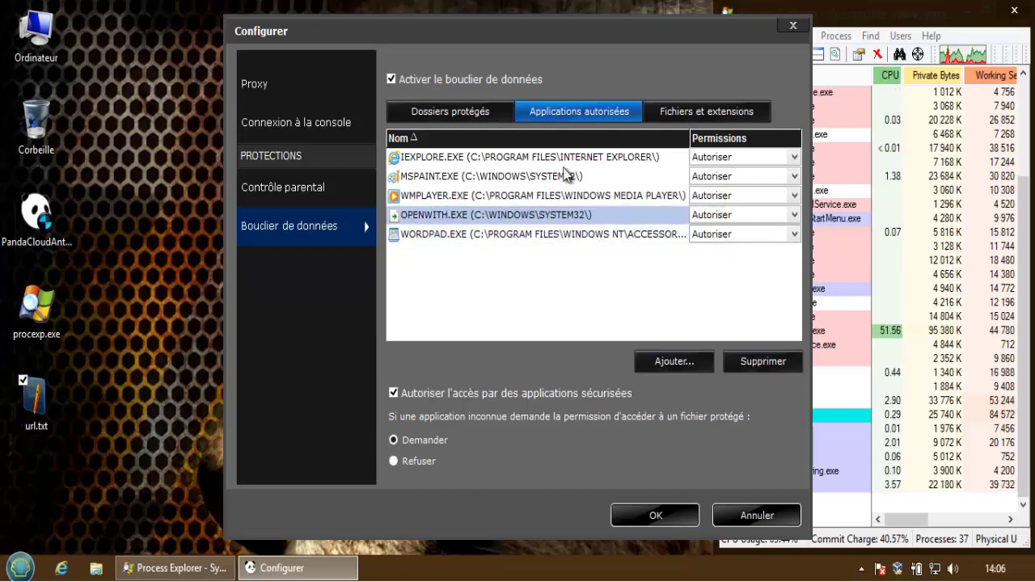
left_click(706, 110)
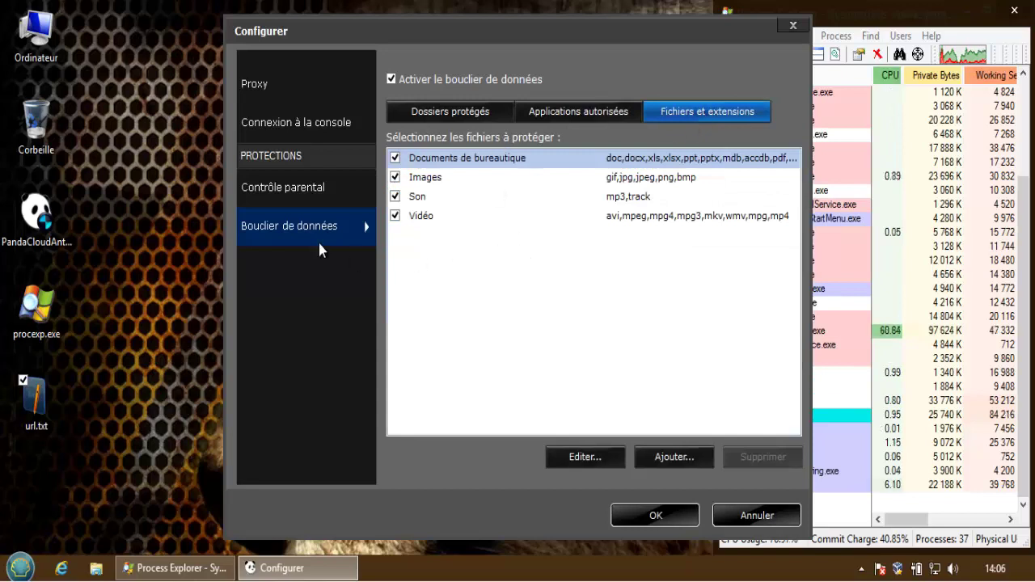
- Review the parental control, console connection and proxy settings, and close the configuration with its current values accepted
left_click(298, 192)
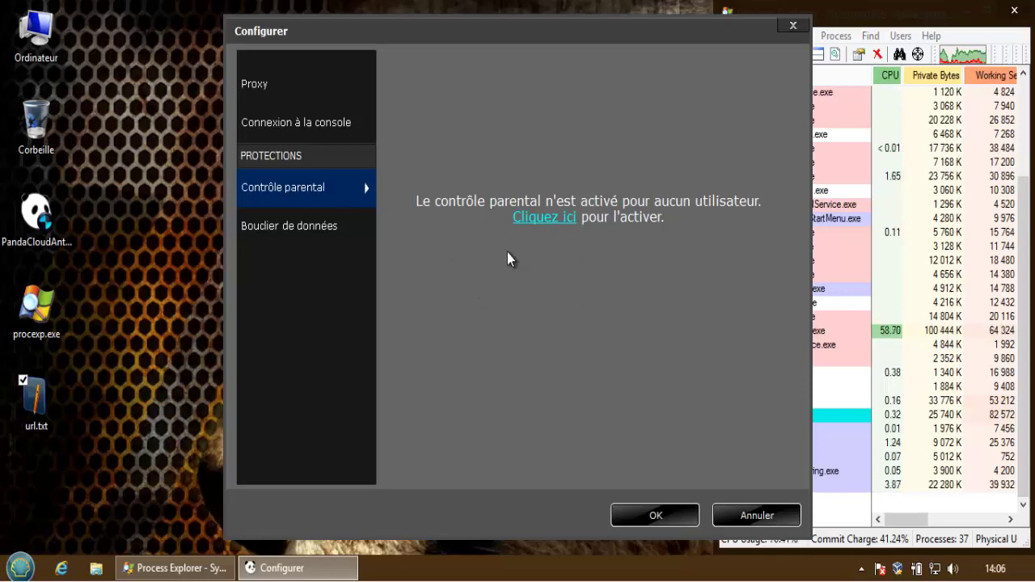
left_click(296, 123)
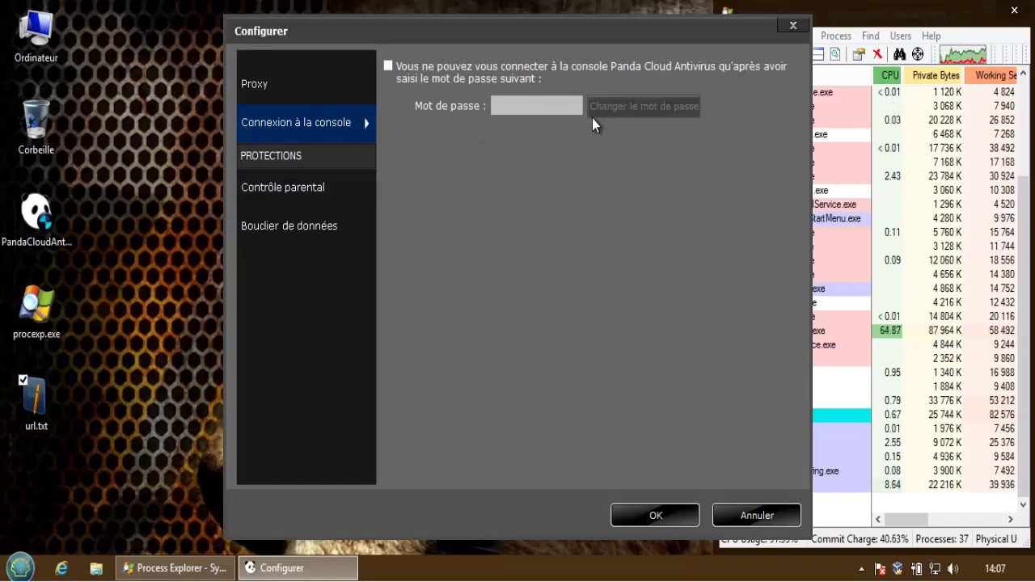
left_click(280, 83)
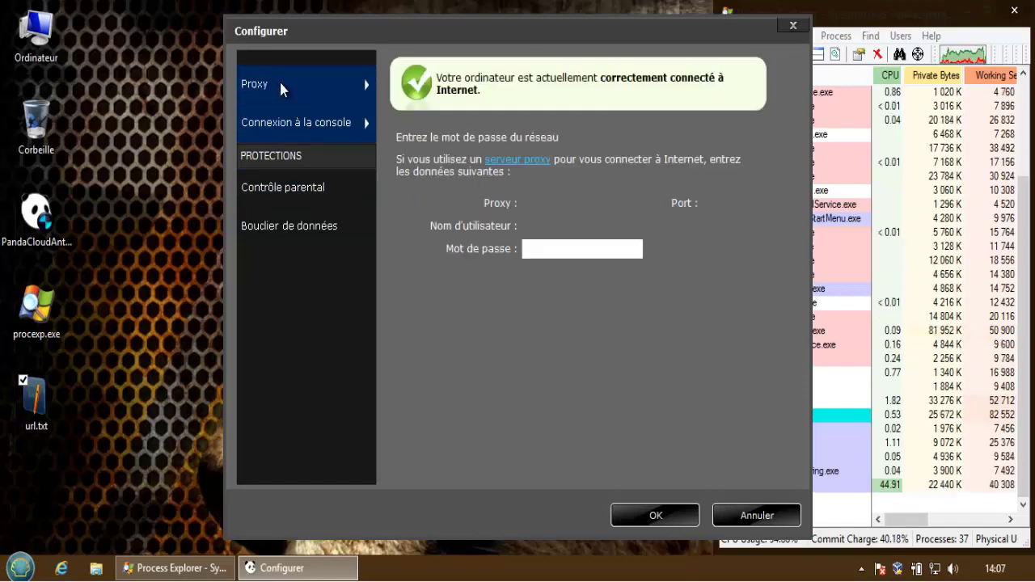
left_click(655, 520)
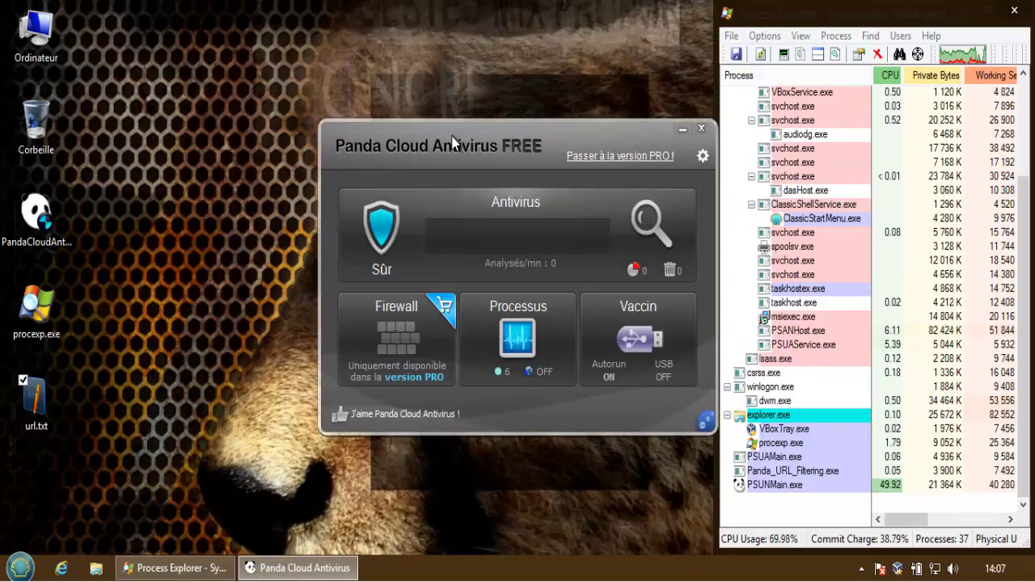
- Move the Panda Cloud Antivirus console up and away from Process Explorer, and view and close its online community sharing dialog
left_click_drag(456, 132, 398, 101)
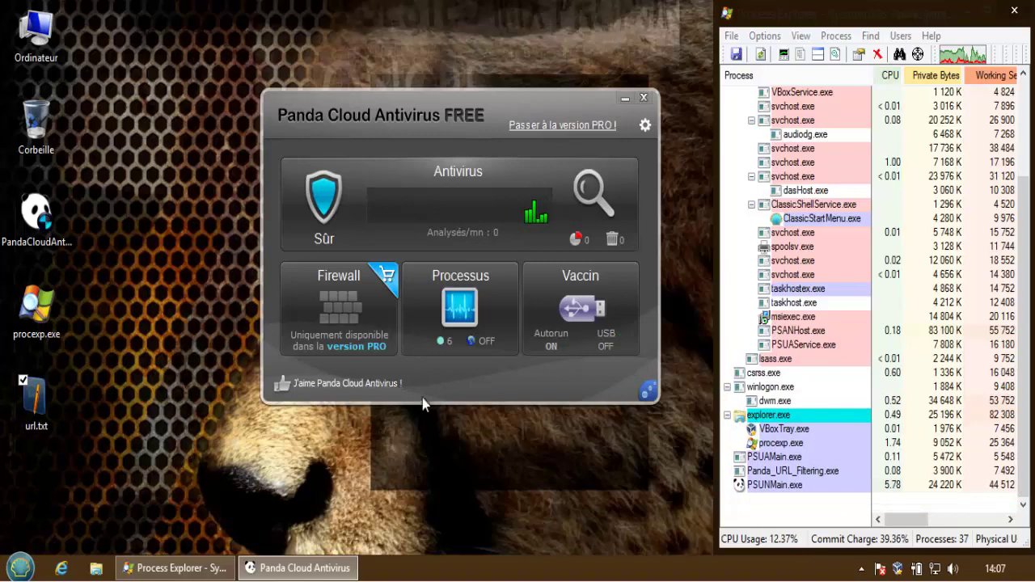
left_click(388, 384)
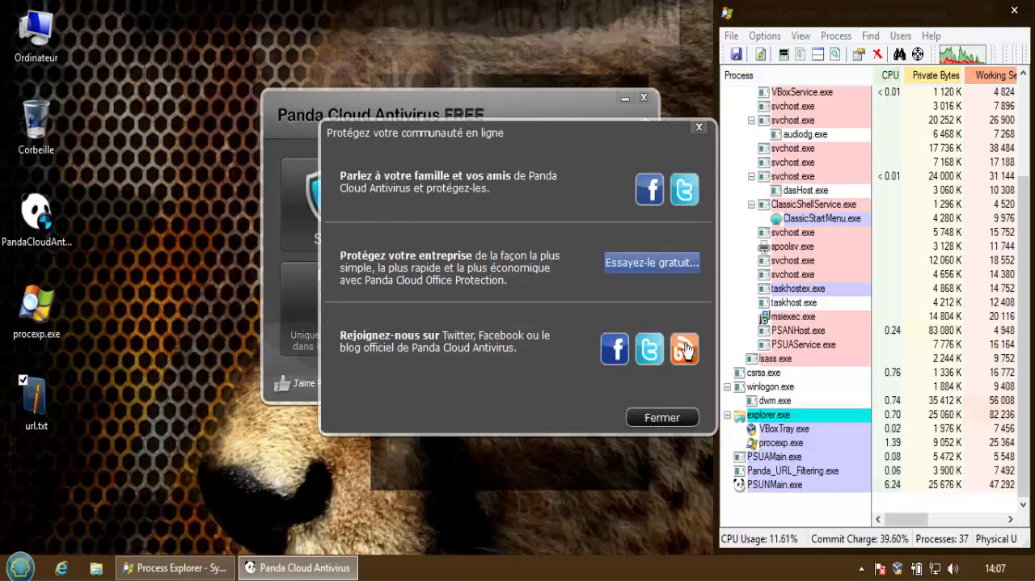
left_click(664, 418)
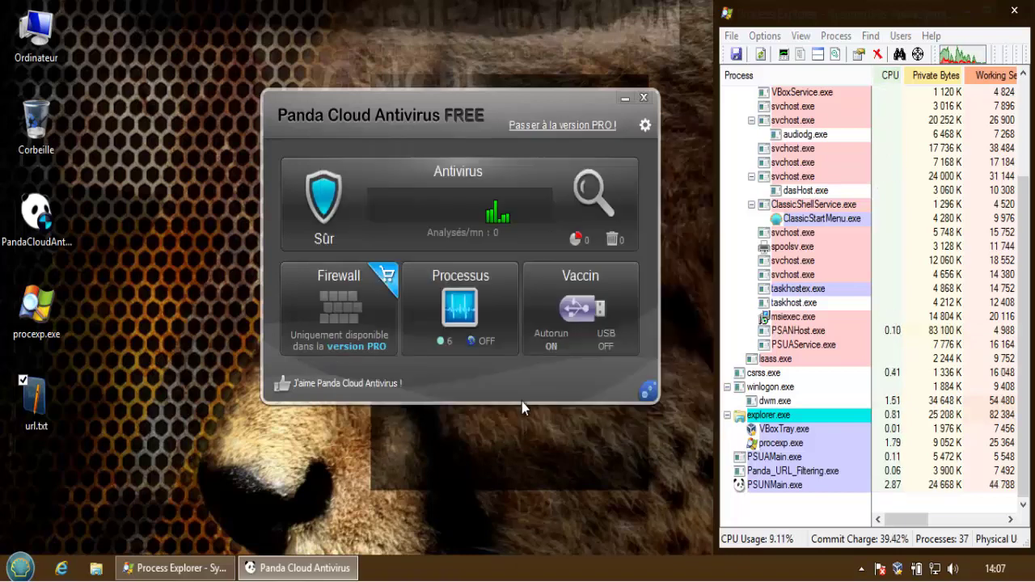
- Review the Antivirus advanced options for analysis, recycle bin, alerts and reports, and exclusions, and accept them
left_click(474, 215)
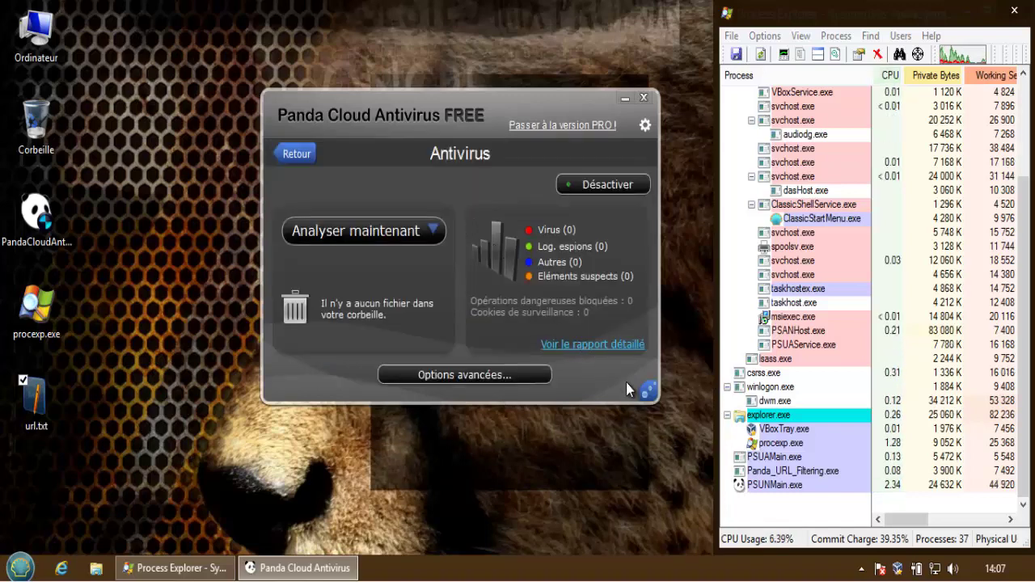
left_click(494, 377)
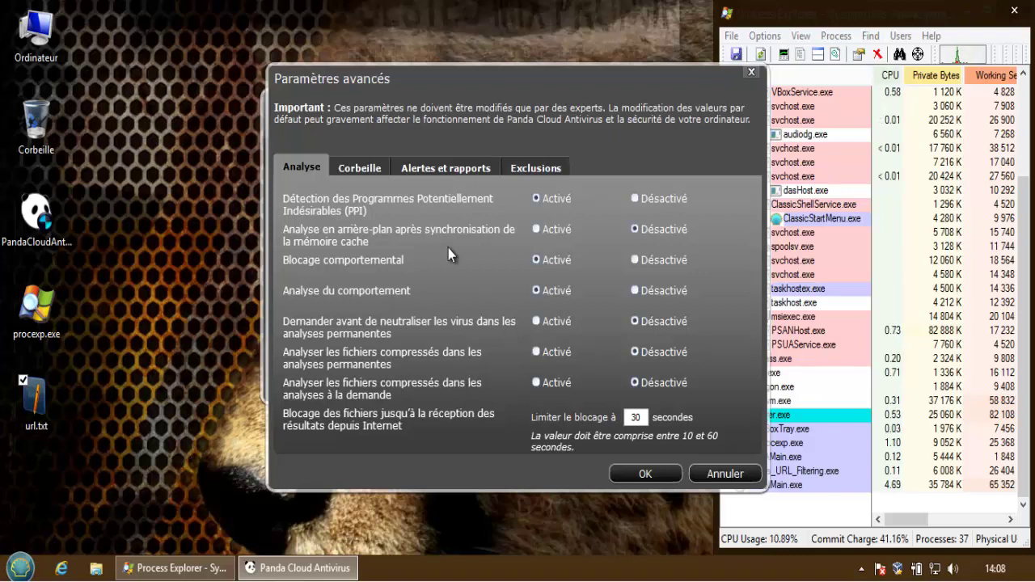
left_click(356, 165)
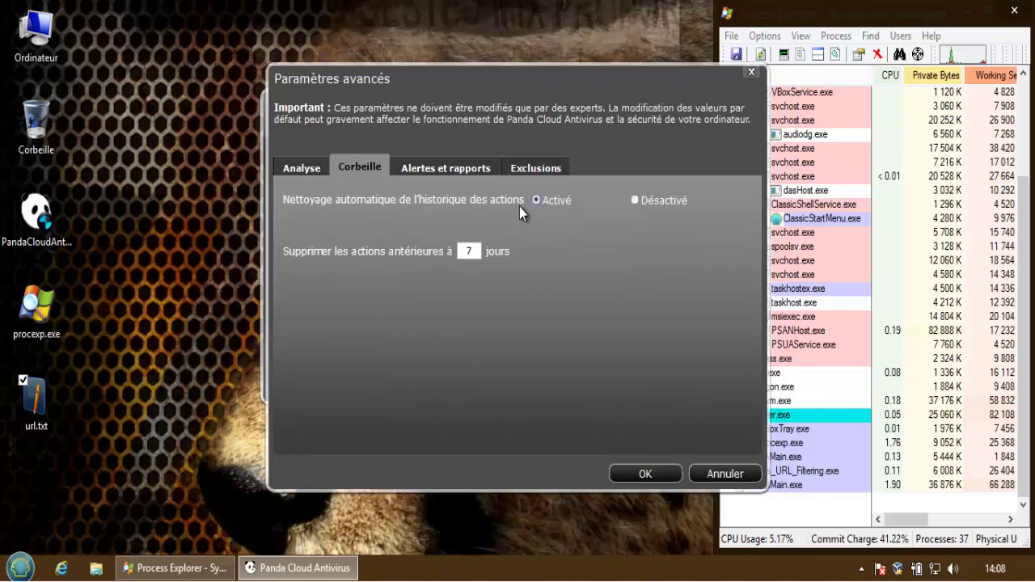
double_click(473, 251)
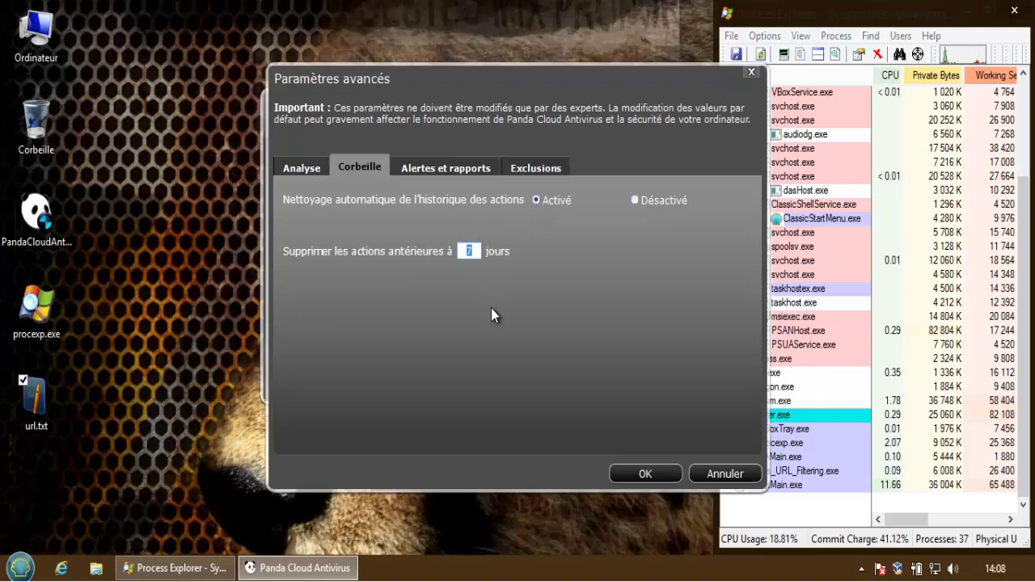
left_click(460, 168)
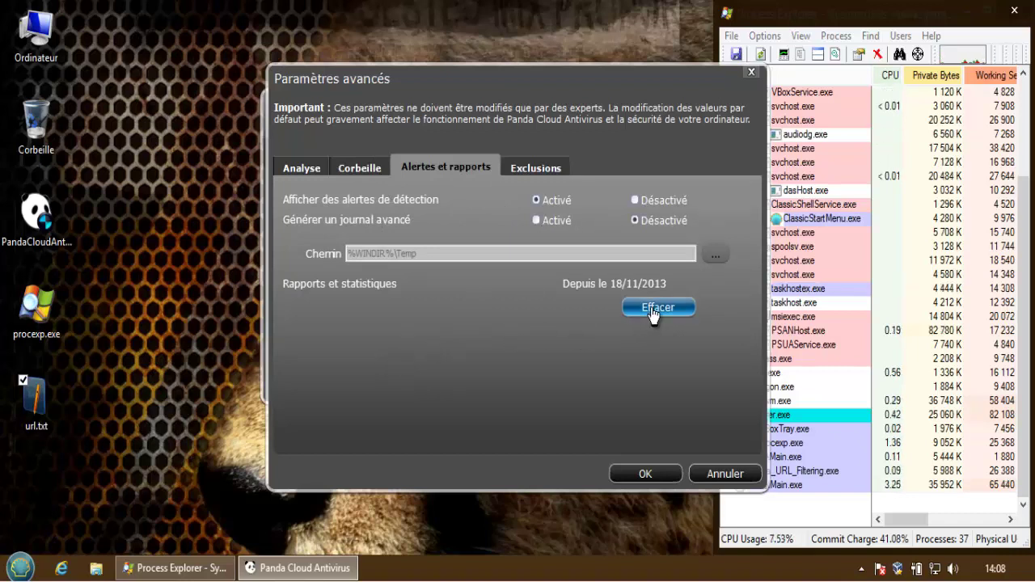
left_click(529, 168)
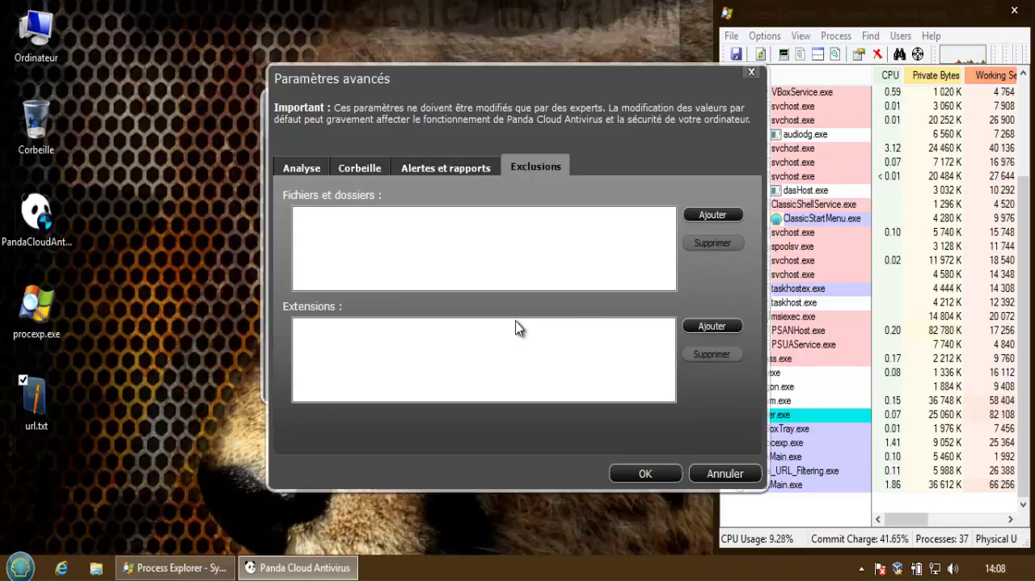
left_click(647, 475)
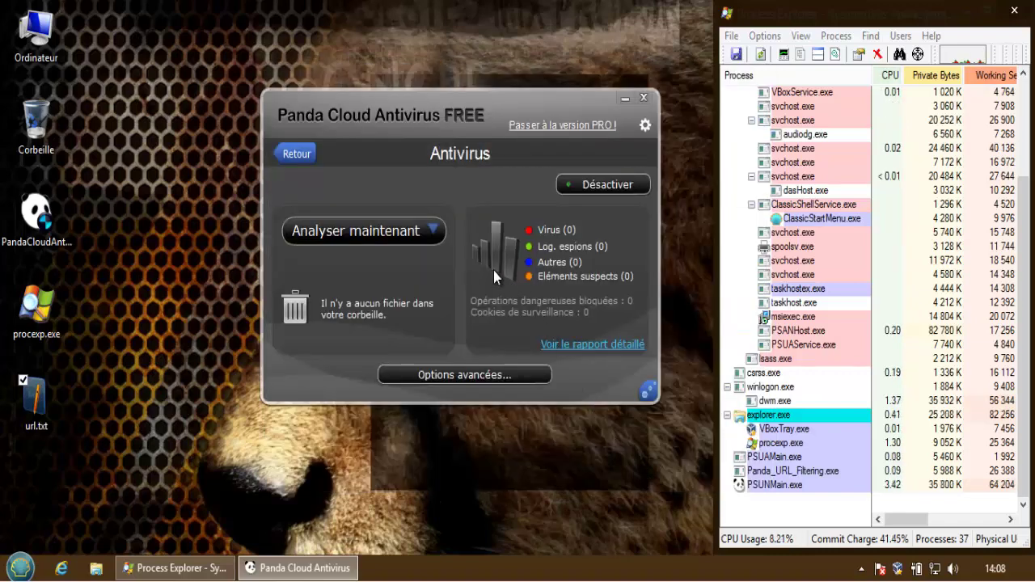
- Show the available Analyser maintenant scan types, and view and close the detailed event report
left_click(431, 232)
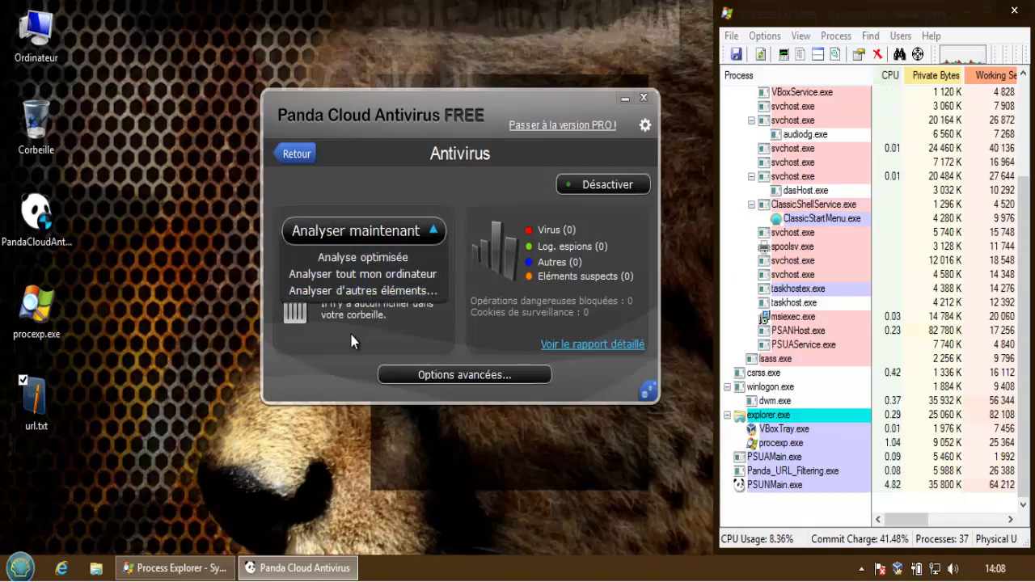
left_click(594, 346)
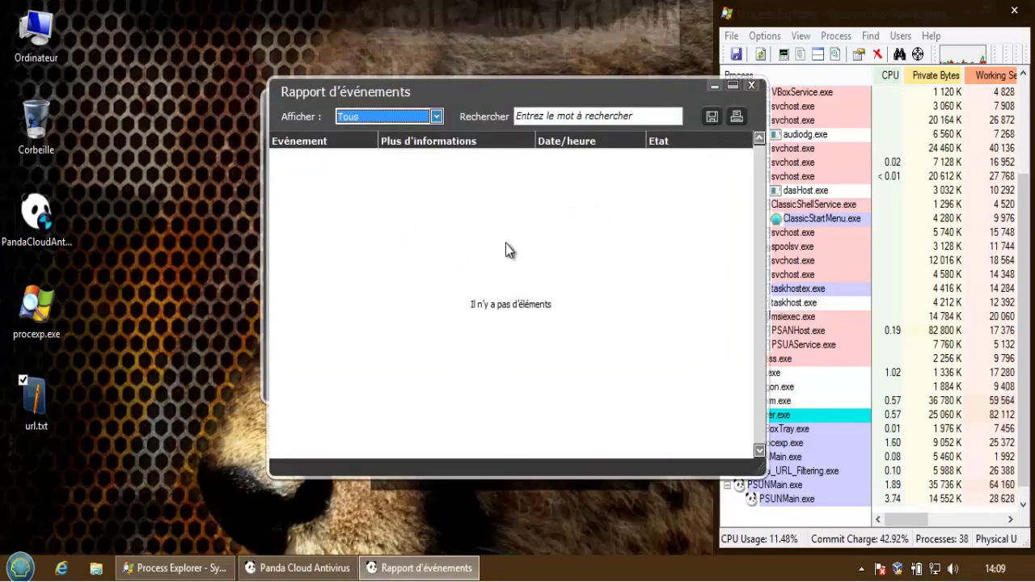
left_click(751, 85)
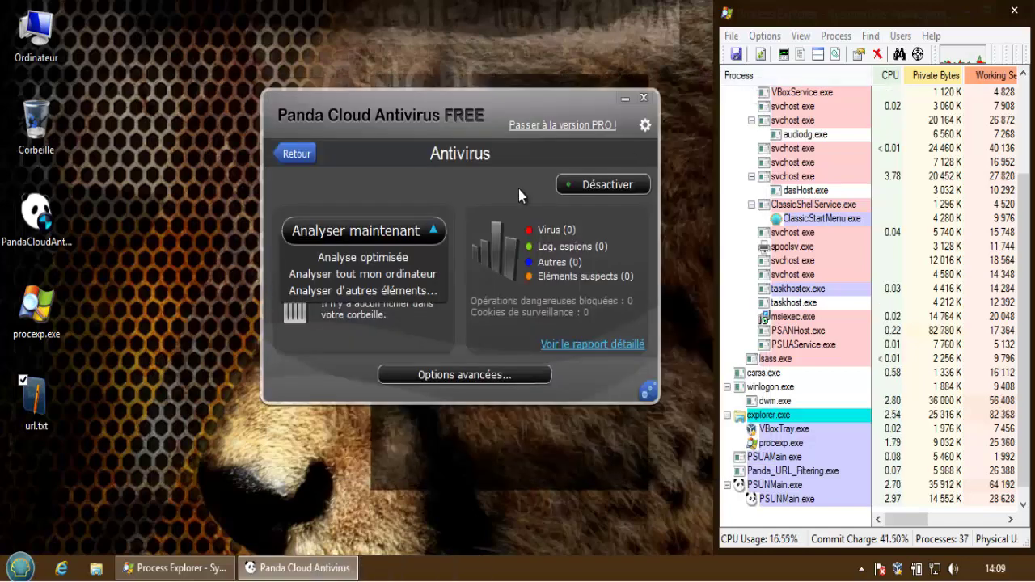
- Return to the main console and check the product version and licence type in the About information
left_click(305, 159)
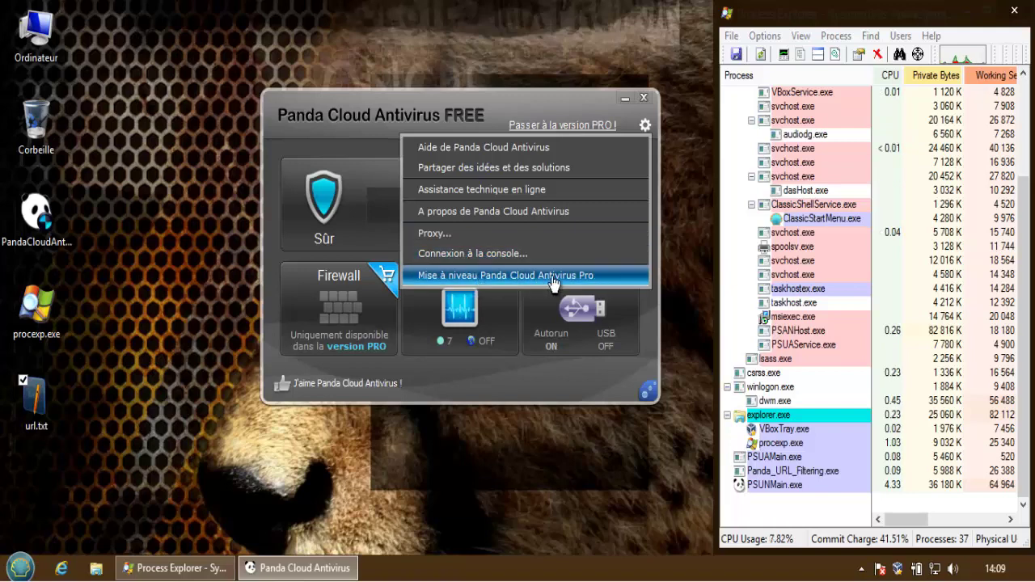
left_click(490, 214)
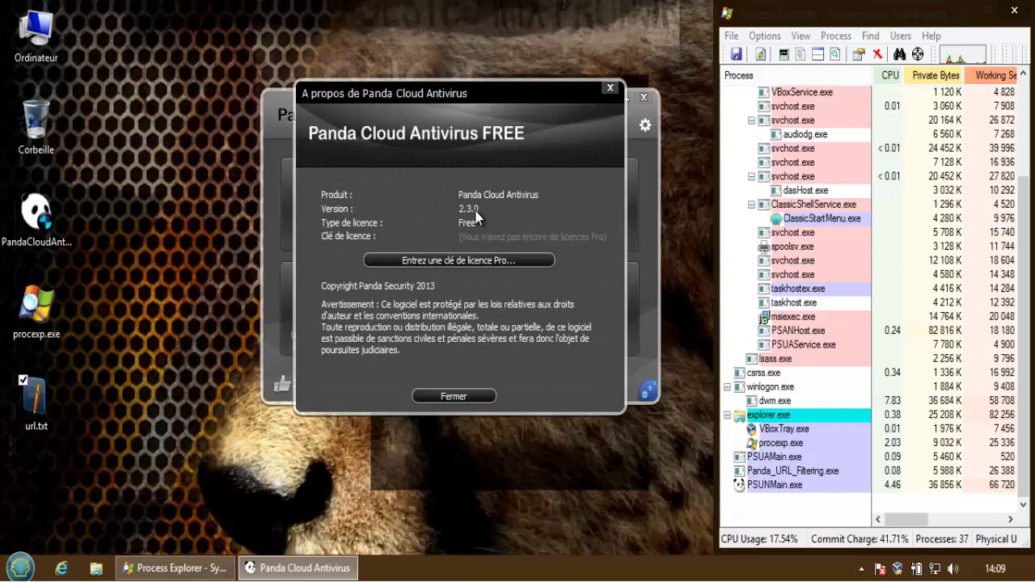
left_click(453, 396)
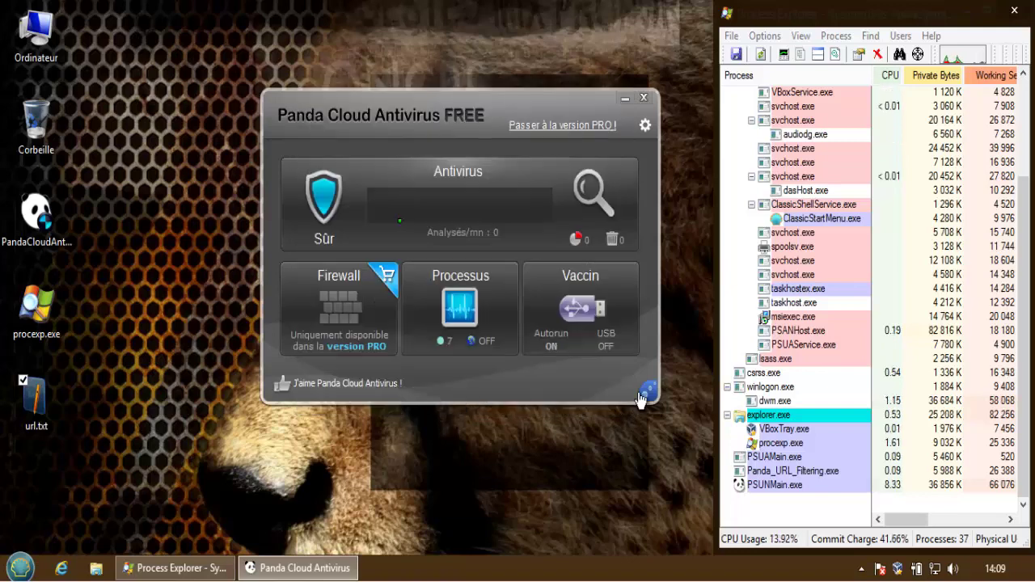
- Look over the Panda Community Labs tools, expand and collapse the PRO offer banner, and return to the main console
left_click(642, 395)
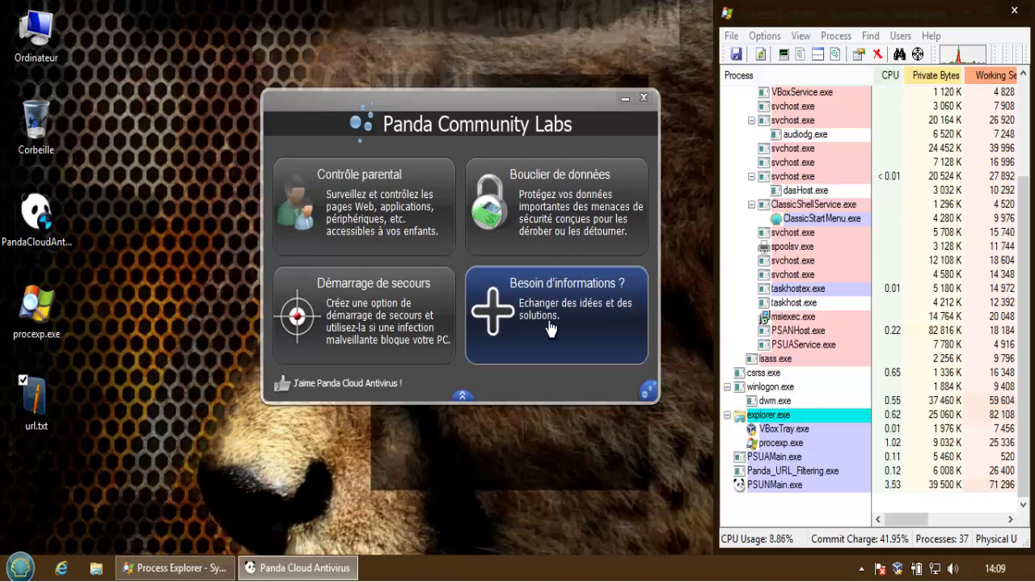
left_click(462, 396)
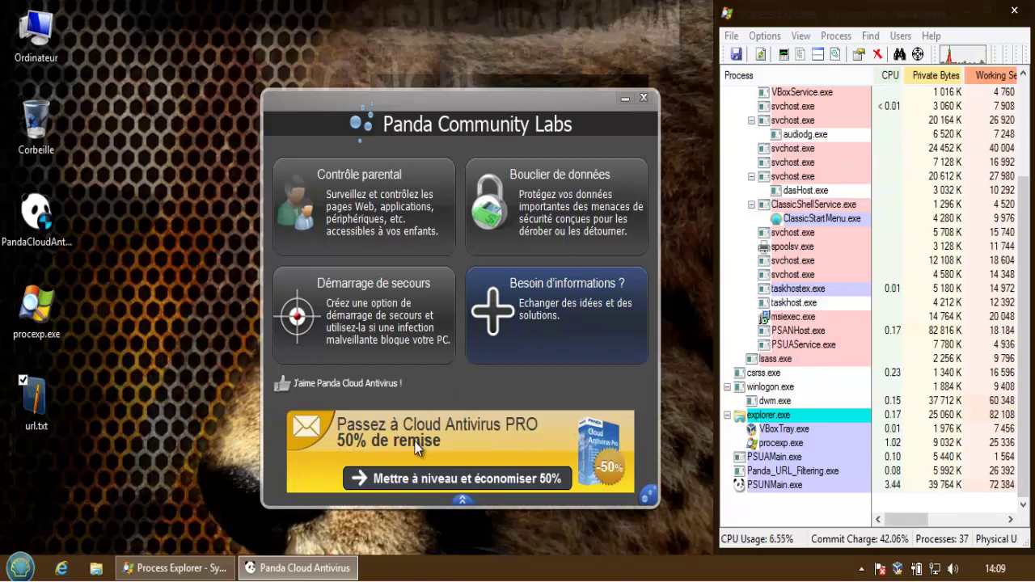
left_click(466, 506)
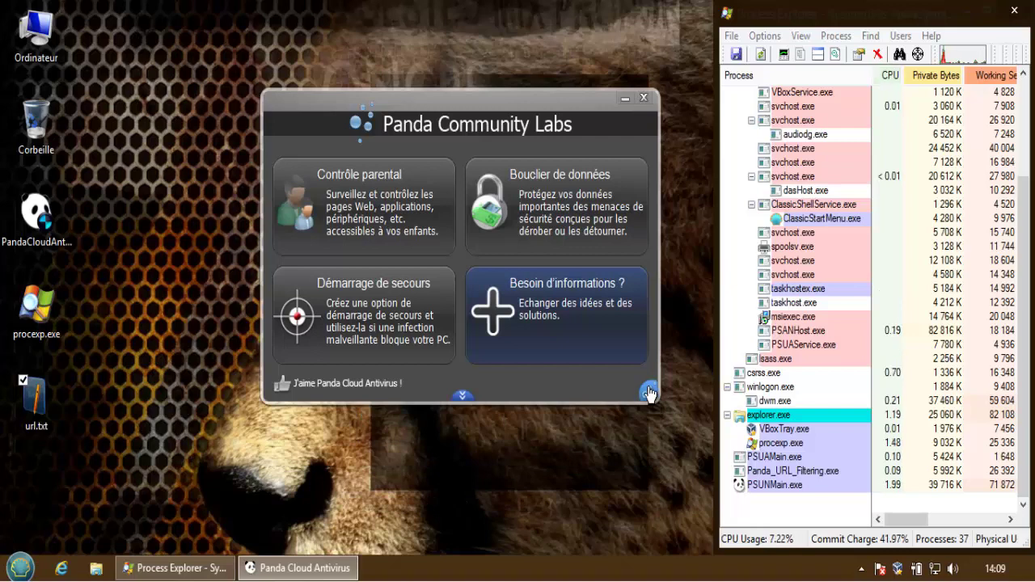
left_click(648, 392)
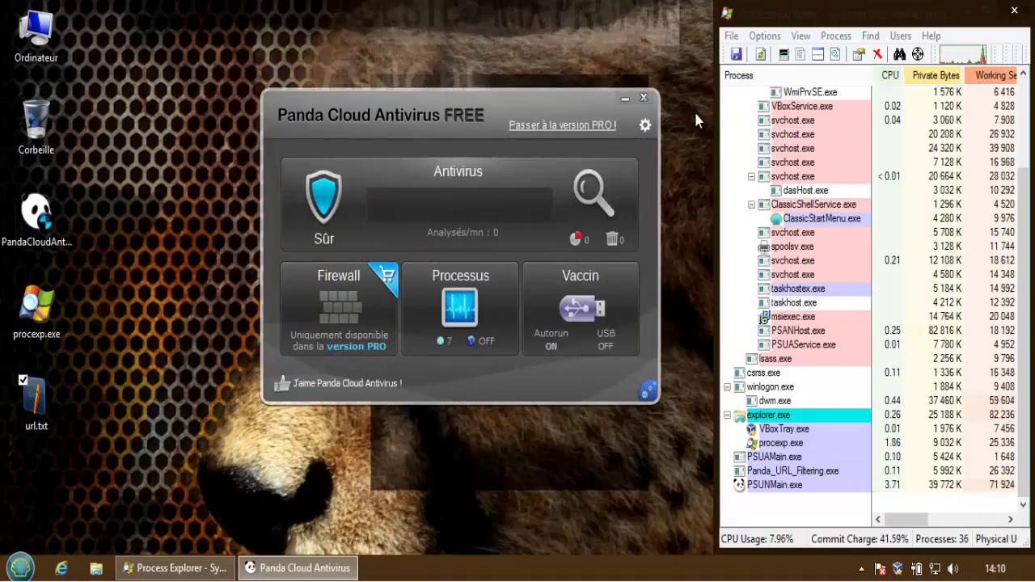
- Close the Panda Cloud Antivirus console and bring its hidden notification icon out onto the taskbar
left_click(645, 99)
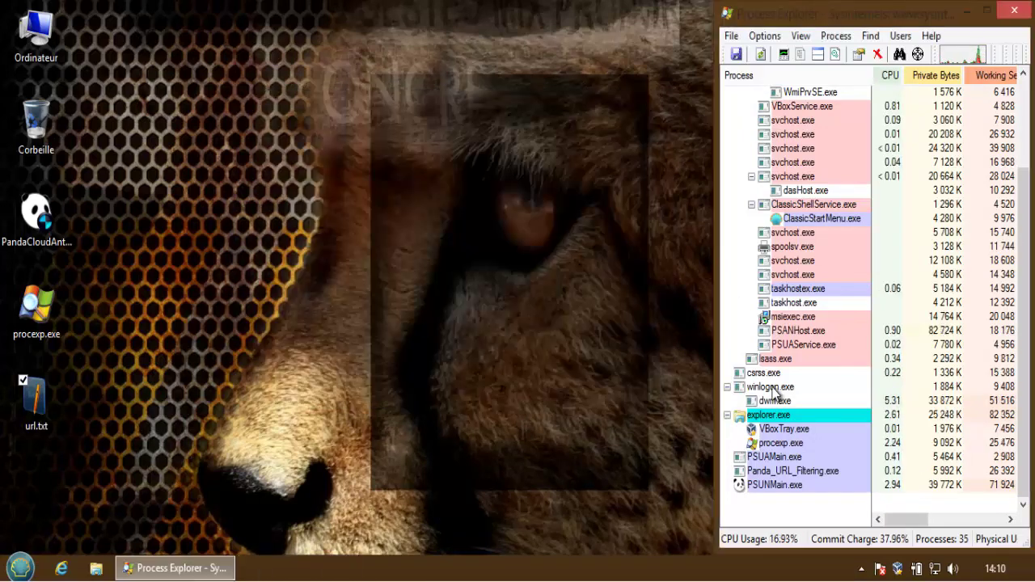
left_click(862, 569)
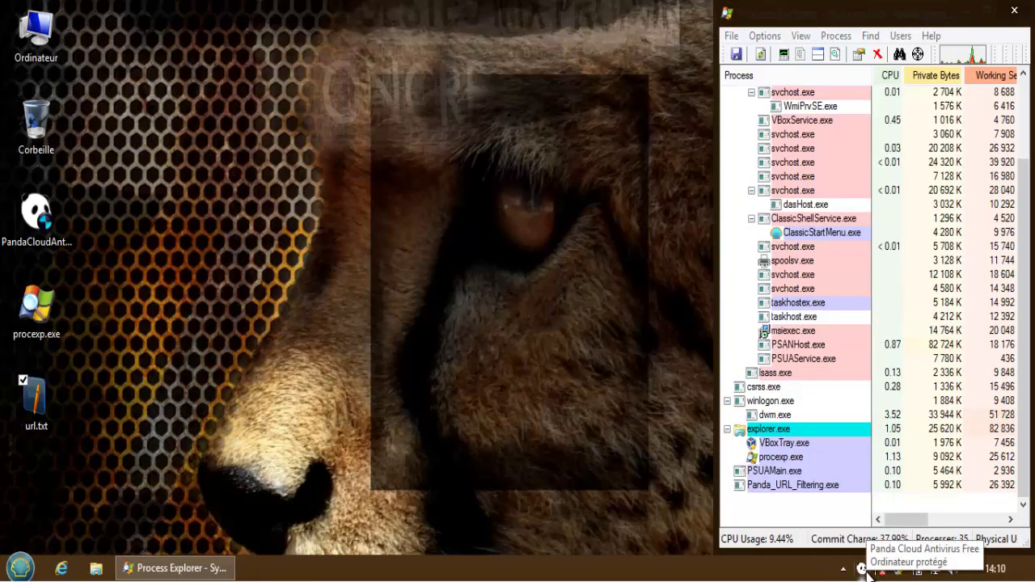
- Maximize Process Explorer and examine the memory use of Panda_URL_Filtering.exe and PSUAMain.exe
left_click(988, 10)
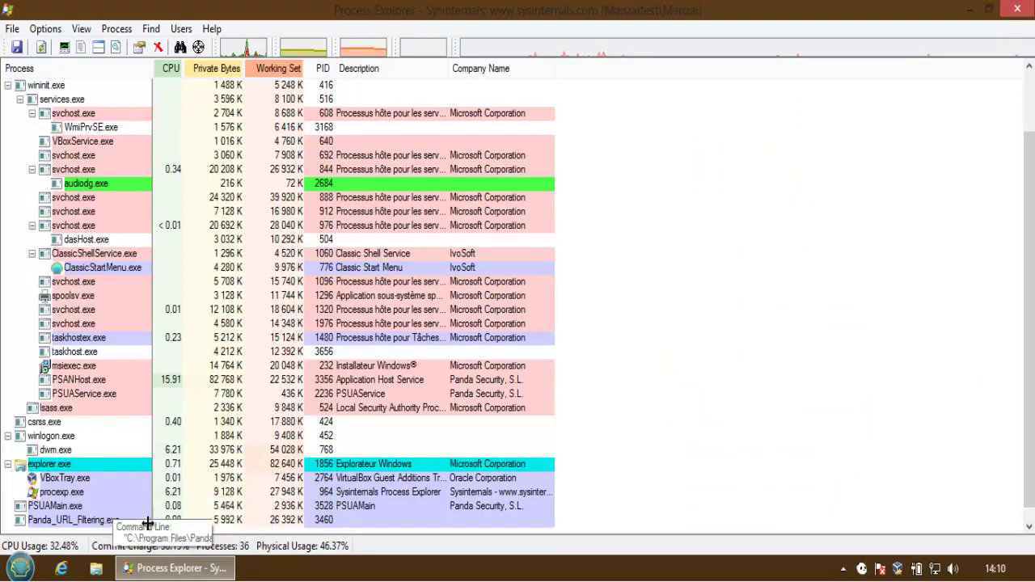
left_click(73, 521)
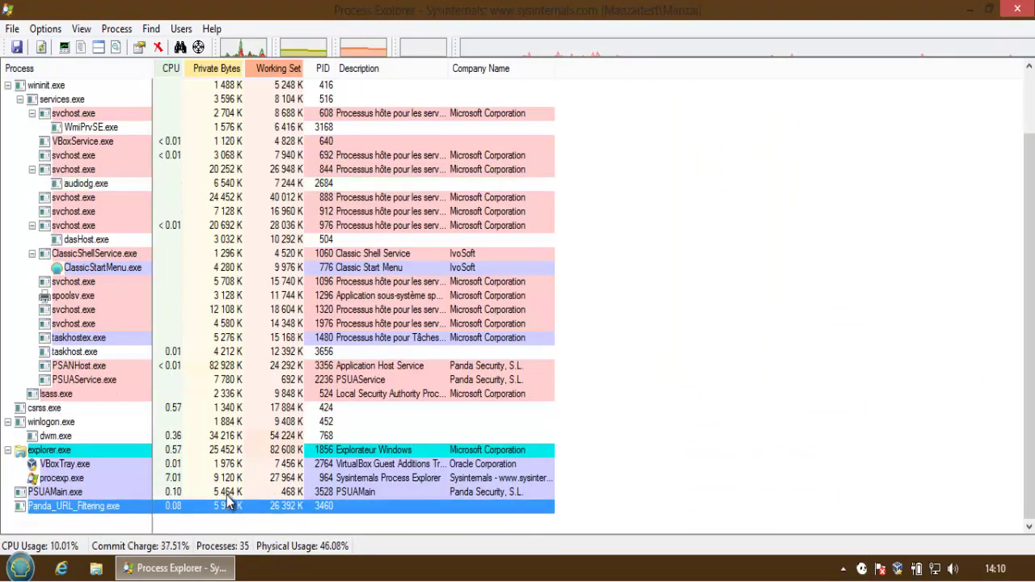
left_click(227, 495)
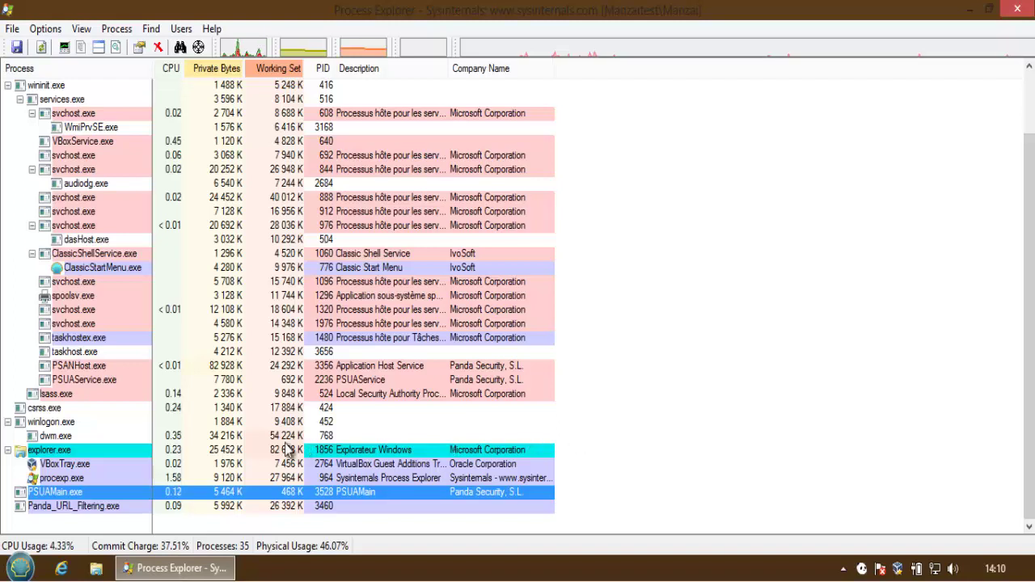
- Highlight PSANHost.exe, restore the Process Explorer window and shrink it to a narrow column along the desktop's right edge
left_click(226, 381)
left_click(227, 369)
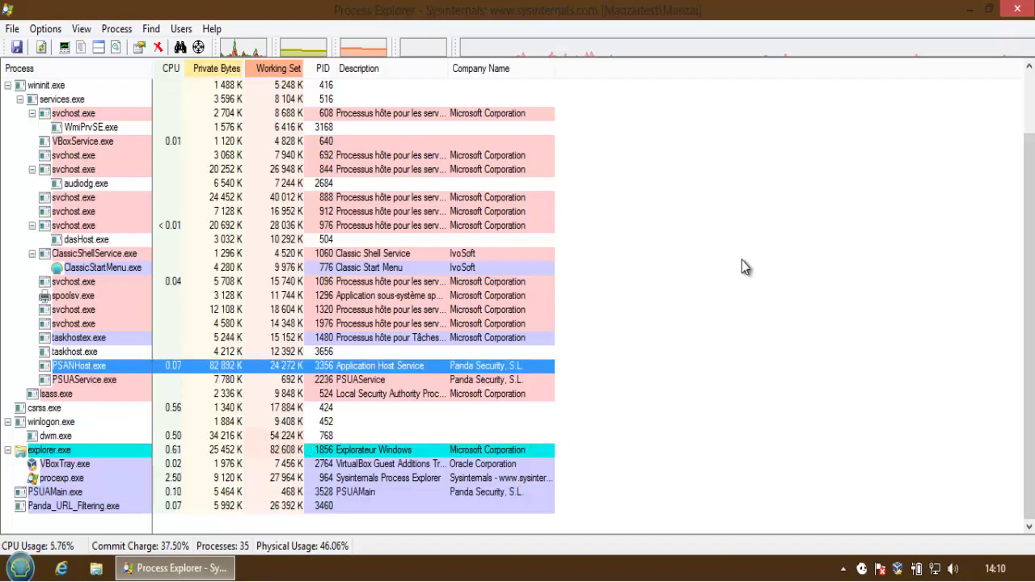
left_click(987, 10)
left_click_drag(498, 60, 1034, 40)
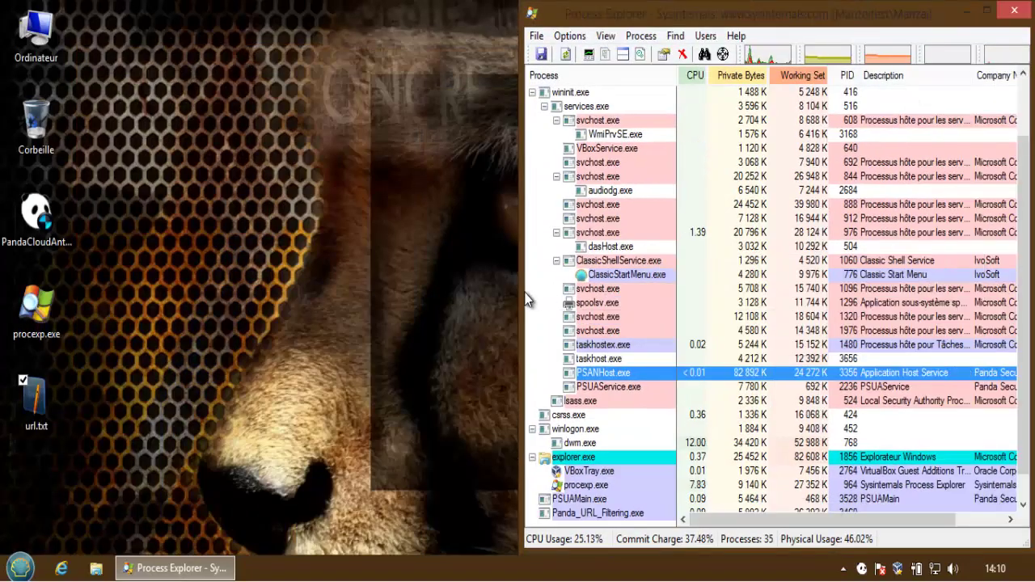
left_click_drag(526, 299, 684, 302)
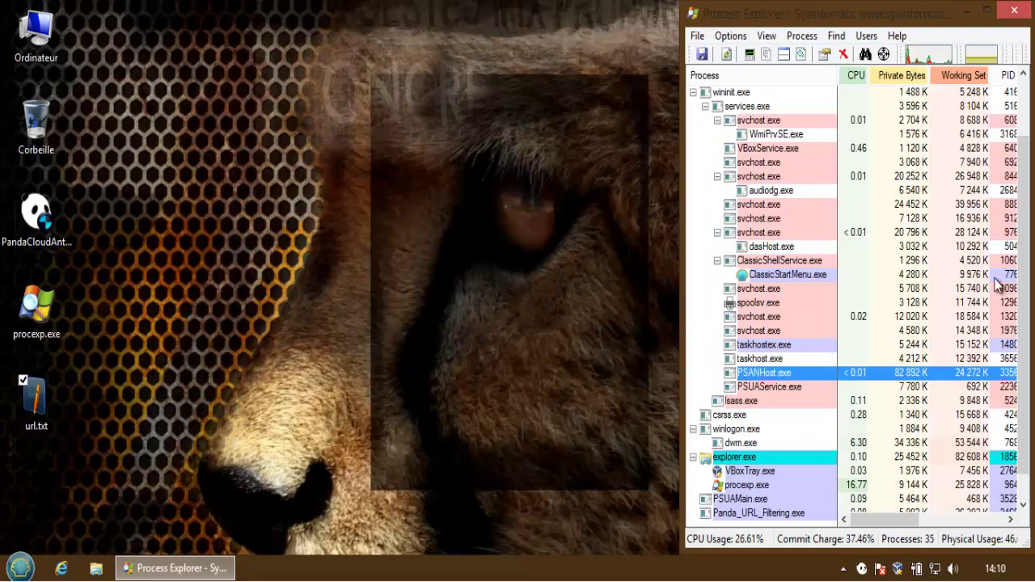
scroll(996, 283, "down", 1)
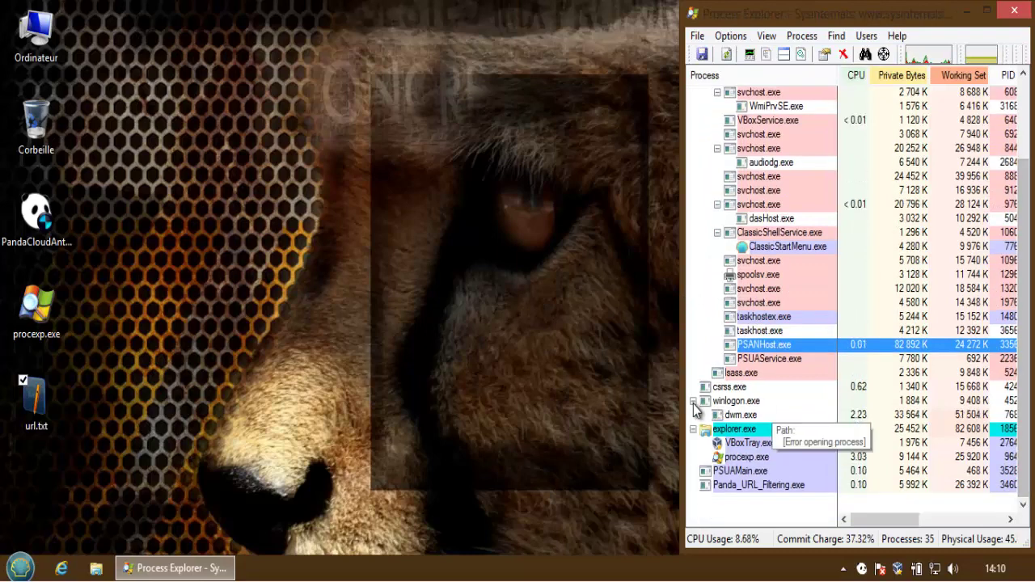
left_click_drag(684, 401, 740, 421)
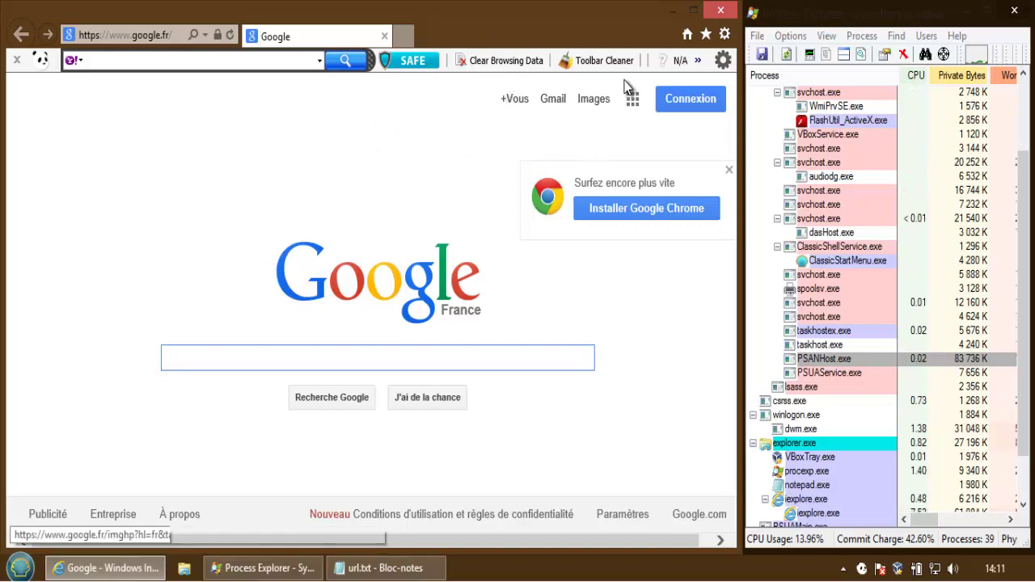
- Look over the Panda Security Toolbar's hidden extra buttons and open the toolbar's preferences
left_click(700, 62)
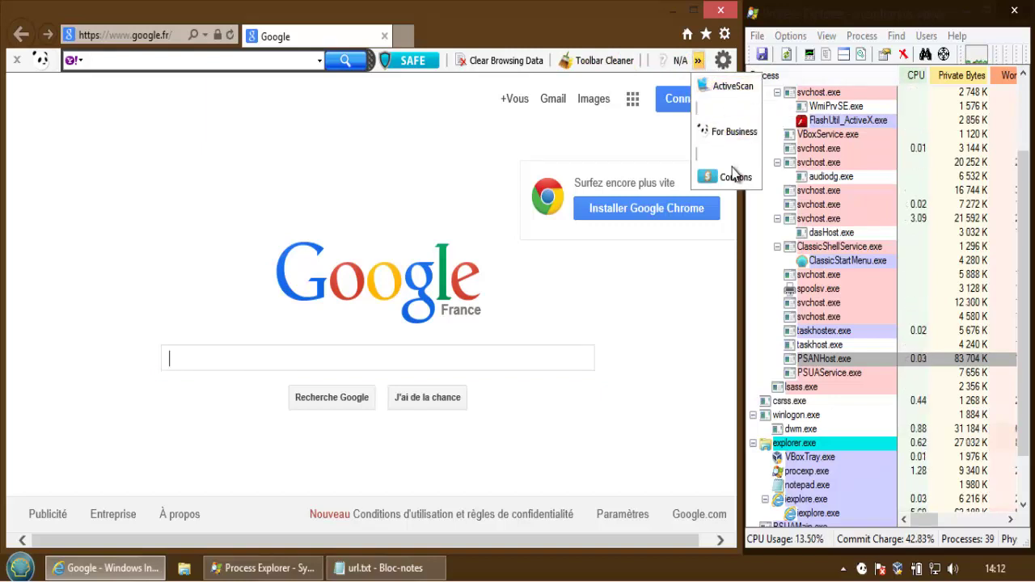
left_click(696, 283)
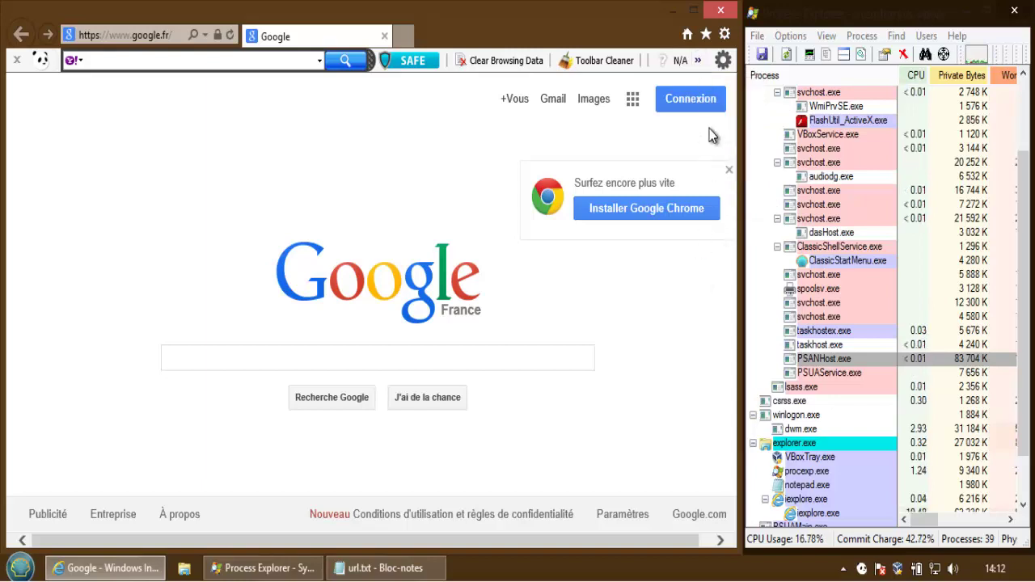
left_click(722, 63)
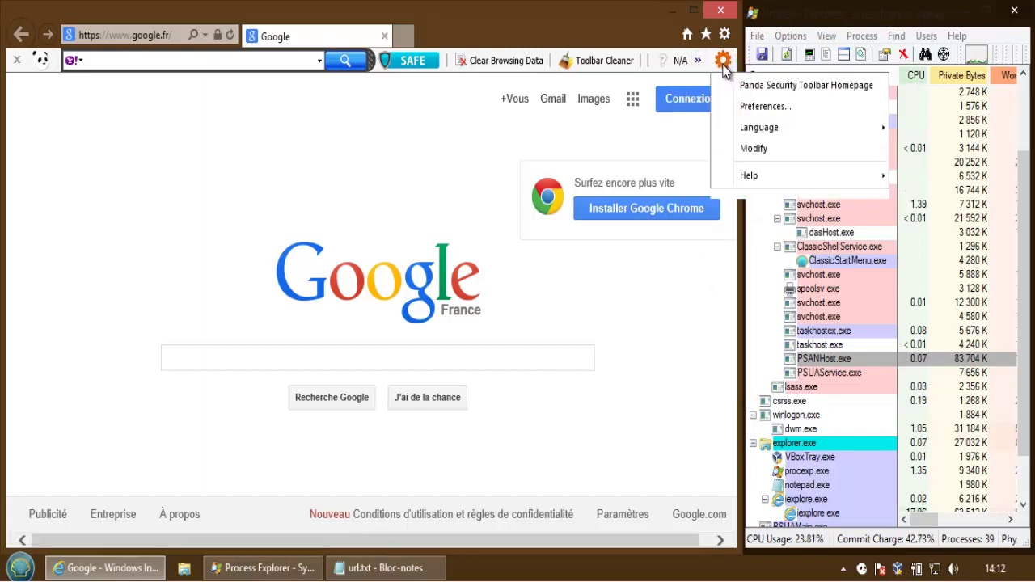
left_click(739, 107)
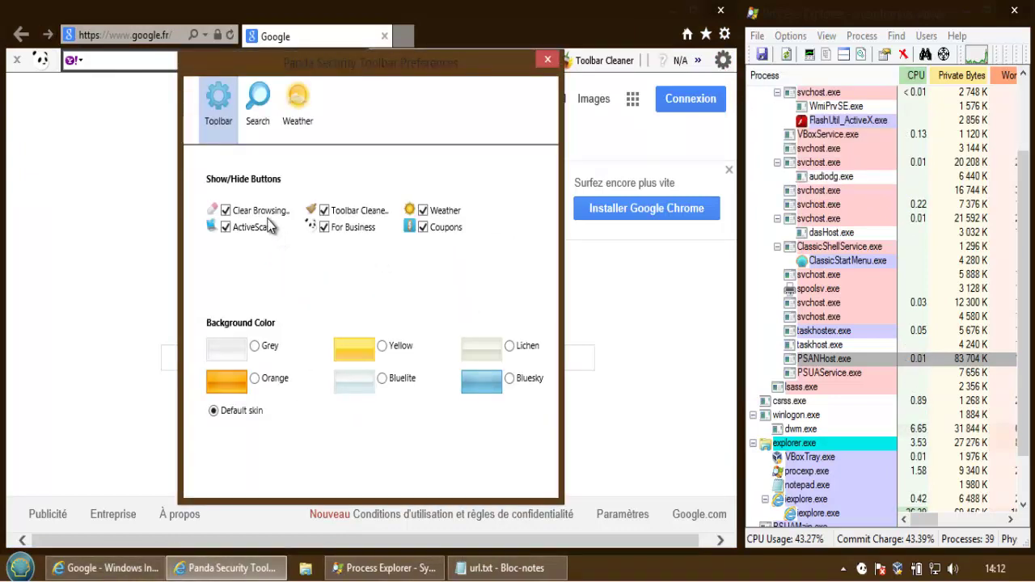
- Hide all six optional Panda toolbar buttons, from Clear Browsing to Coupons, and set the background colour to Bluesky
left_click(226, 212)
left_click(226, 228)
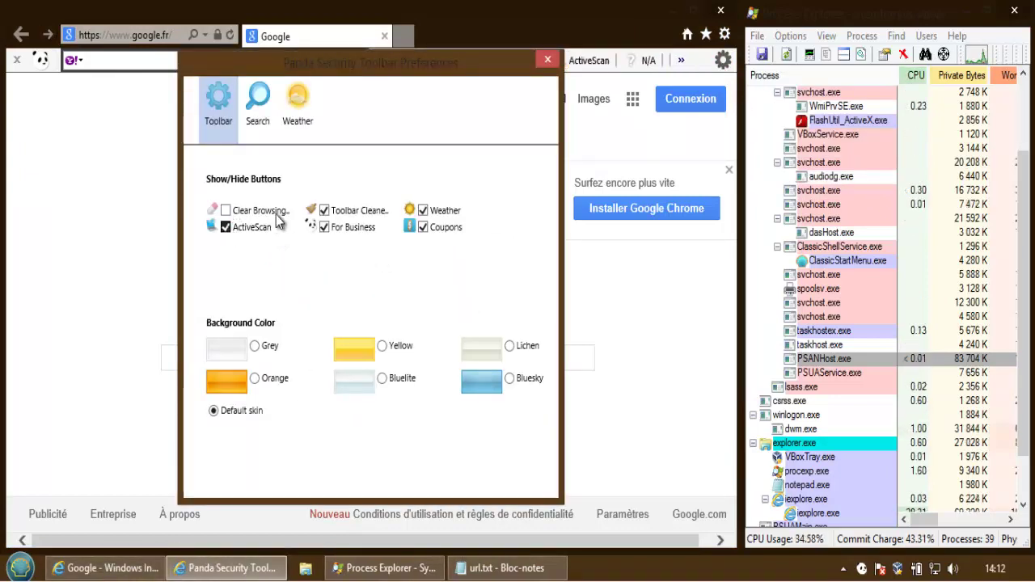
left_click(324, 211)
left_click(324, 228)
left_click(423, 211)
left_click(422, 228)
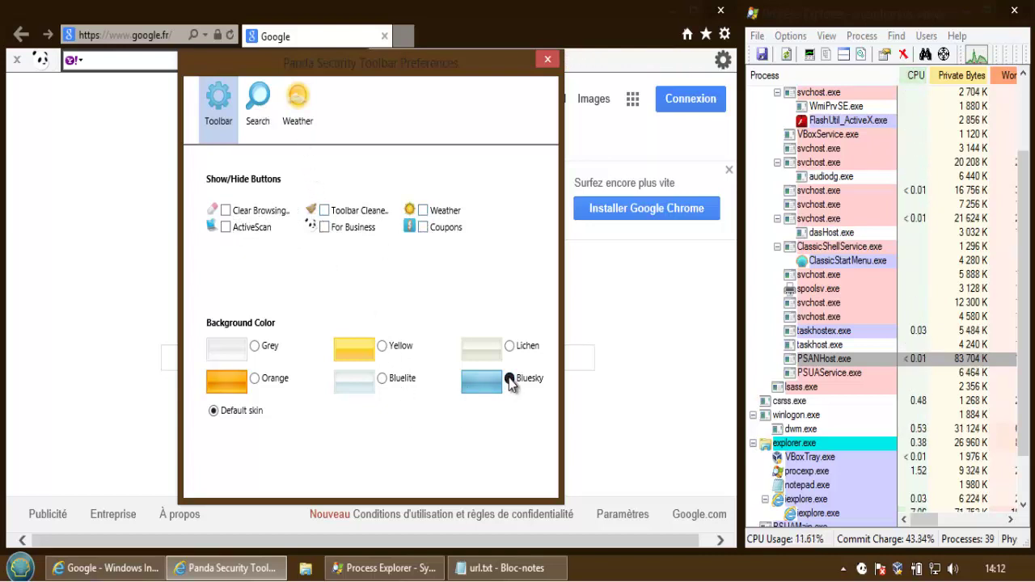
left_click(508, 377)
- Turn off keeping search history between sessions, view the Weather preferences and close the toolbar preferences
left_click(258, 105)
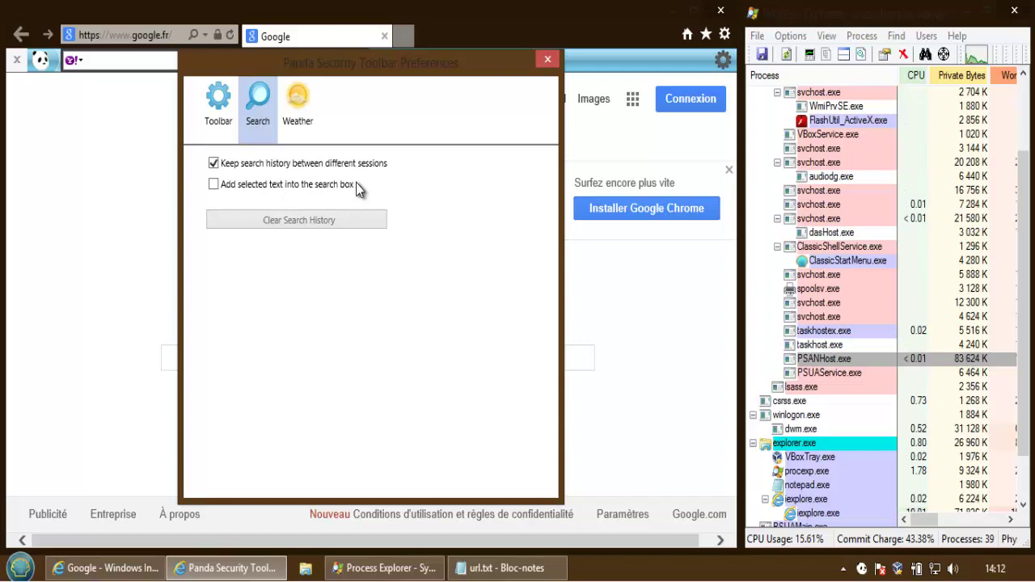
left_click(214, 163)
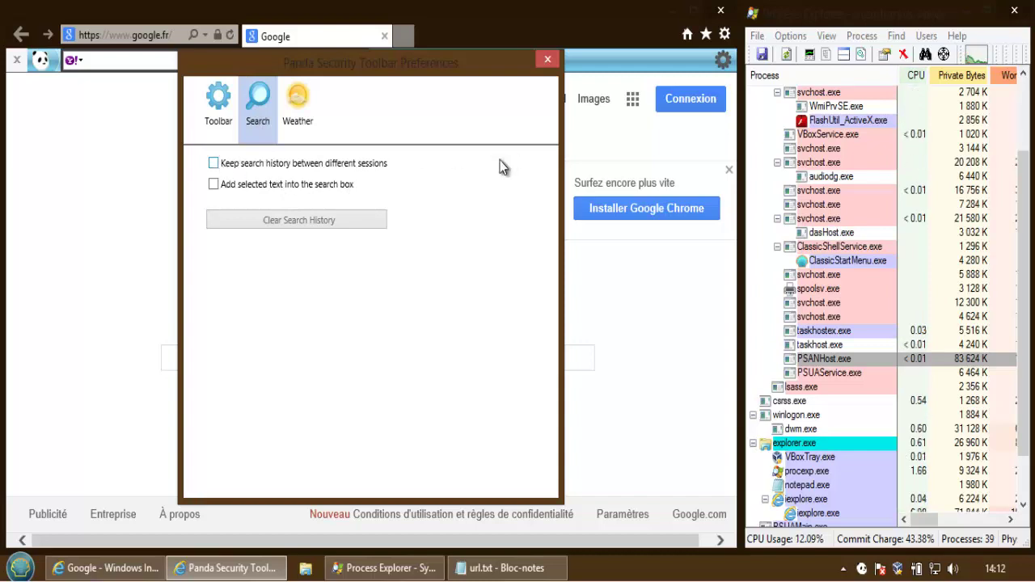
left_click(298, 112)
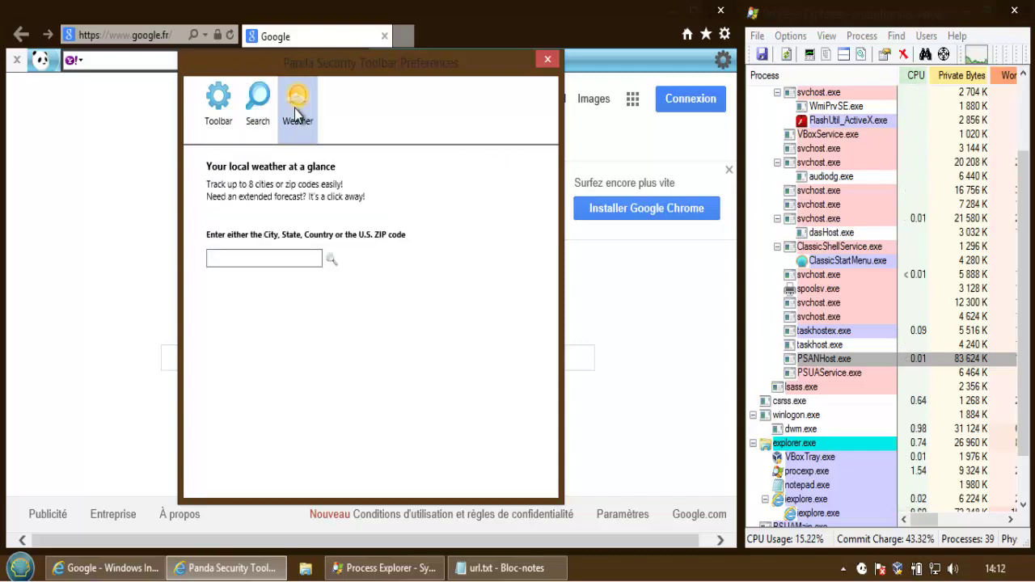
left_click(547, 59)
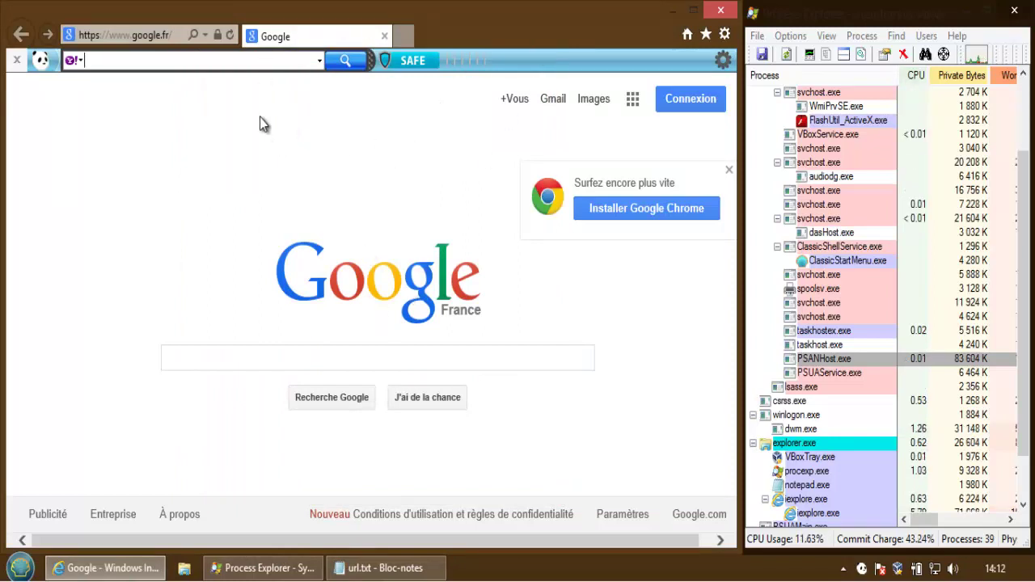
left_click_drag(240, 40, 356, 59)
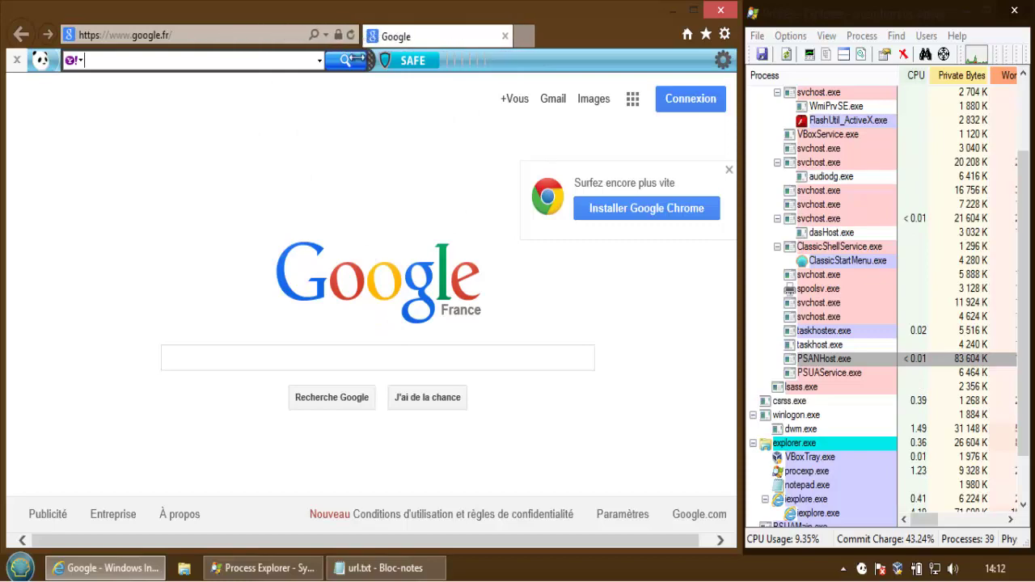
left_click(380, 567)
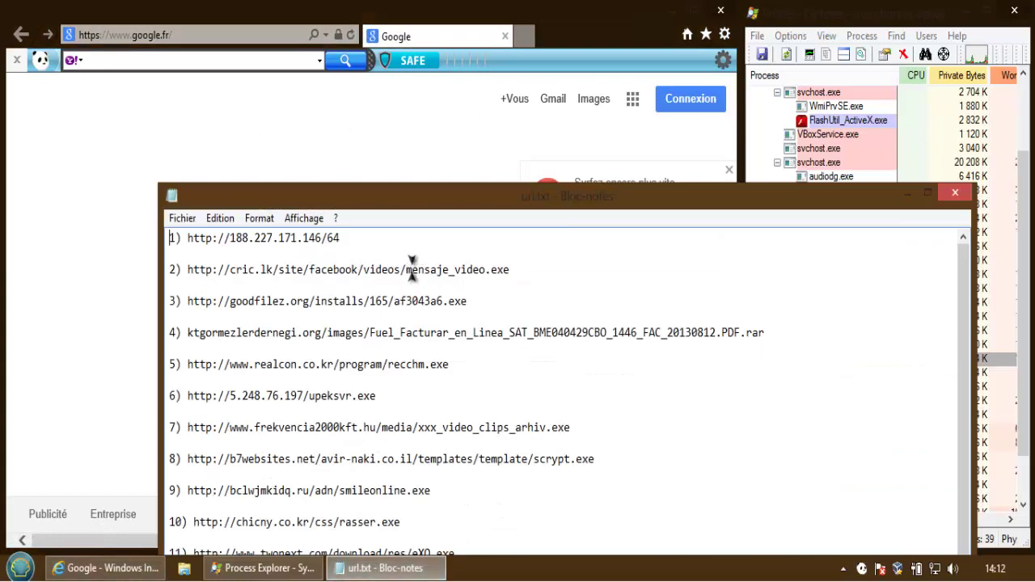
left_click_drag(349, 239, 191, 239)
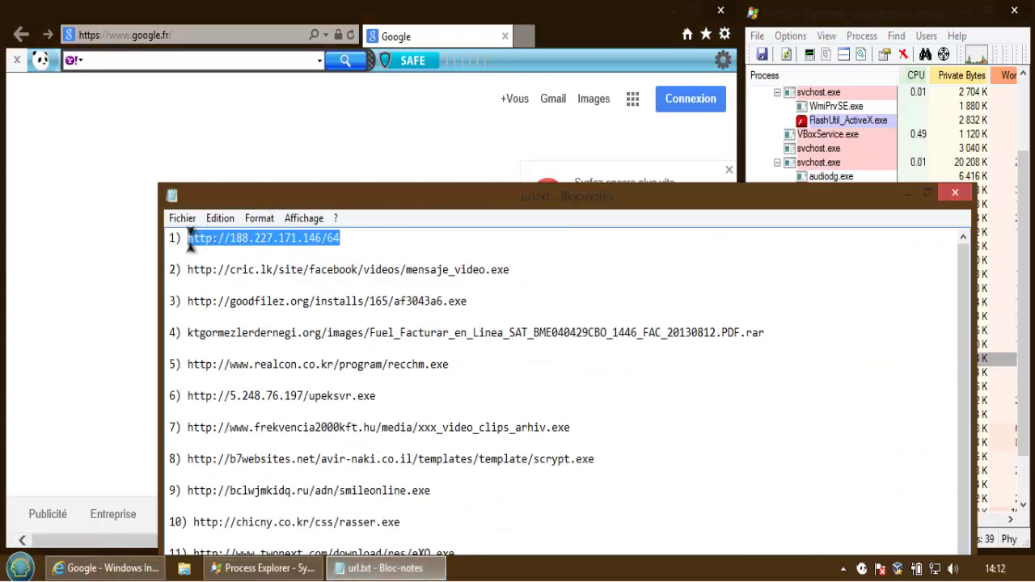
left_click(112, 213)
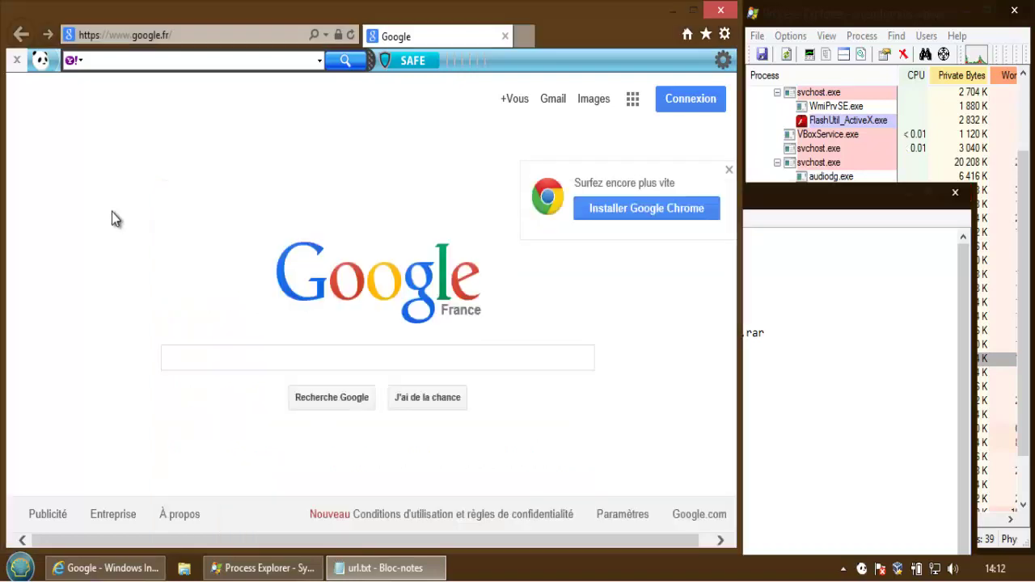
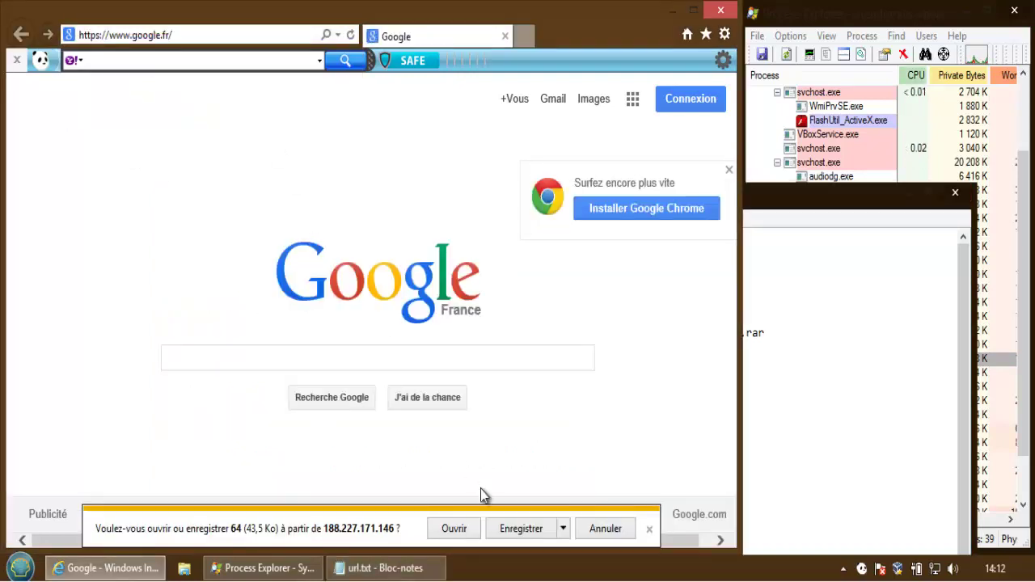
- Save the downloaded file to the desktop (Bureau) as 64.exe
left_click(564, 529)
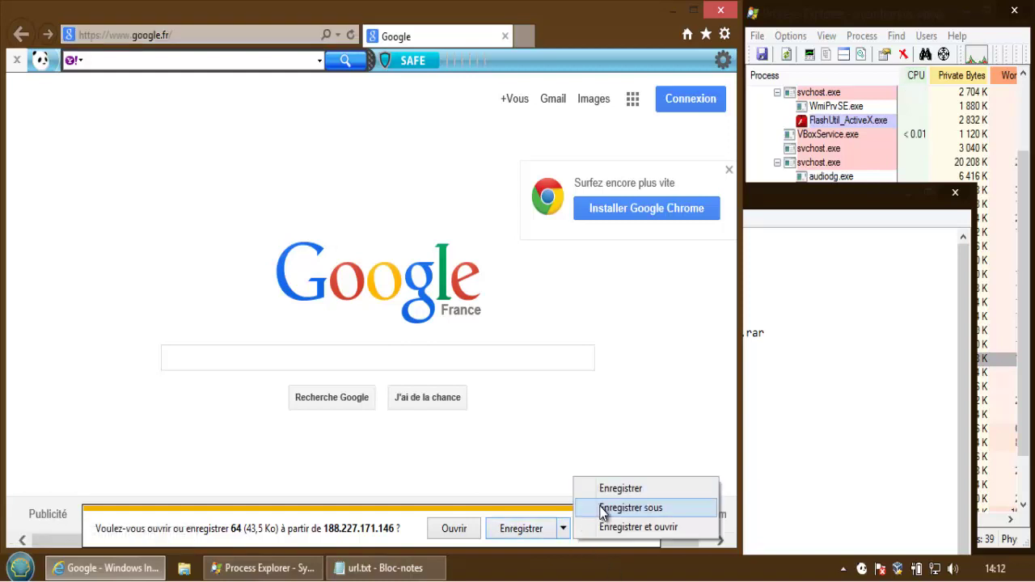
left_click(604, 507)
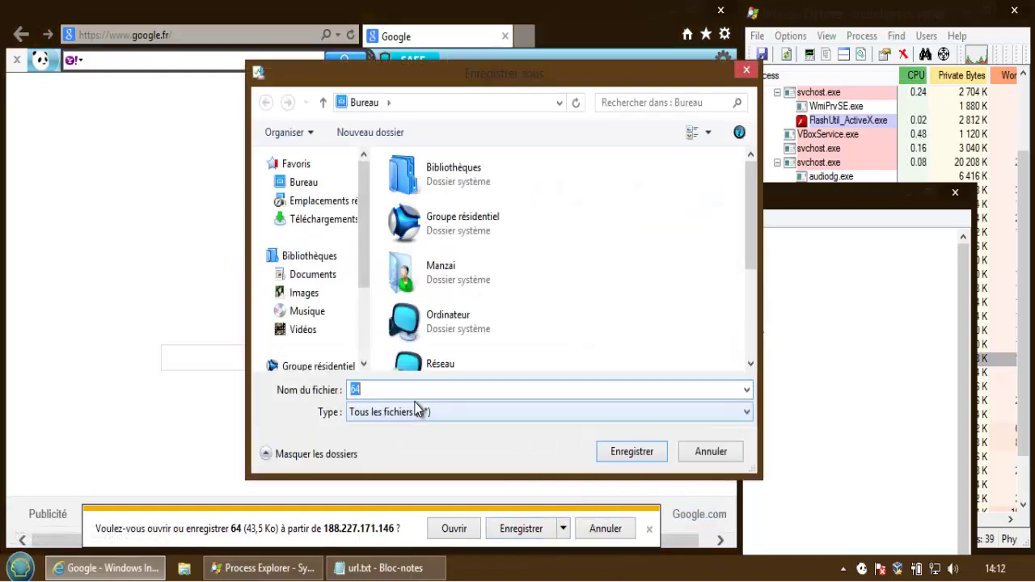
type(".exe")
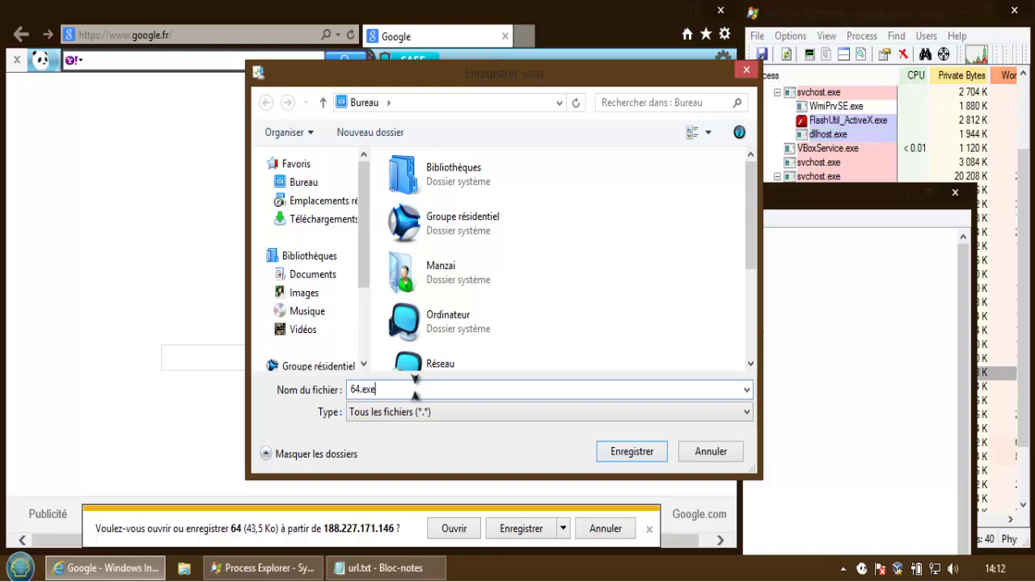
left_click(616, 453)
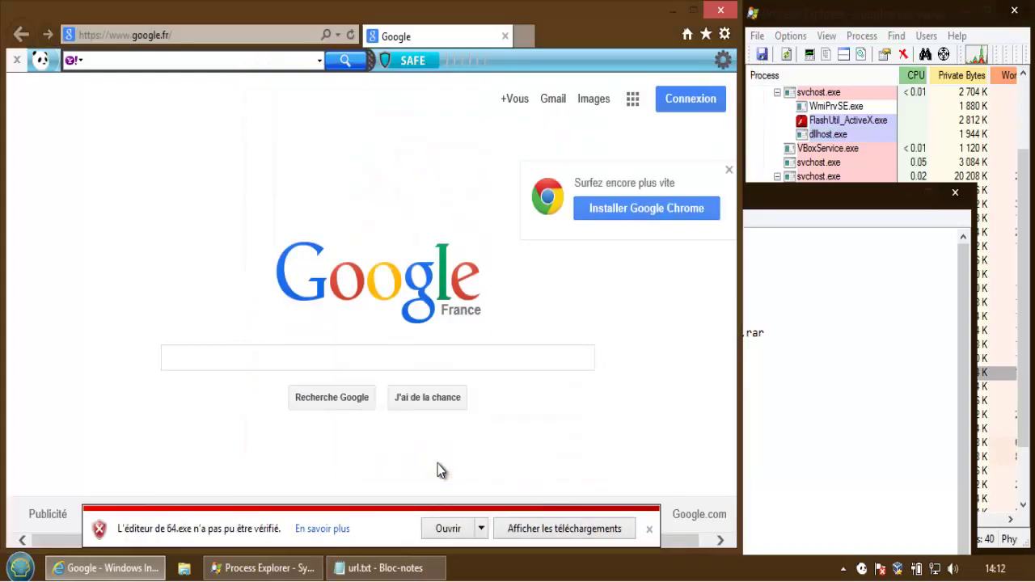
- Try to run 64.exe, dismiss the system message and mark the first URL in url.txt with "o"
left_click(449, 530)
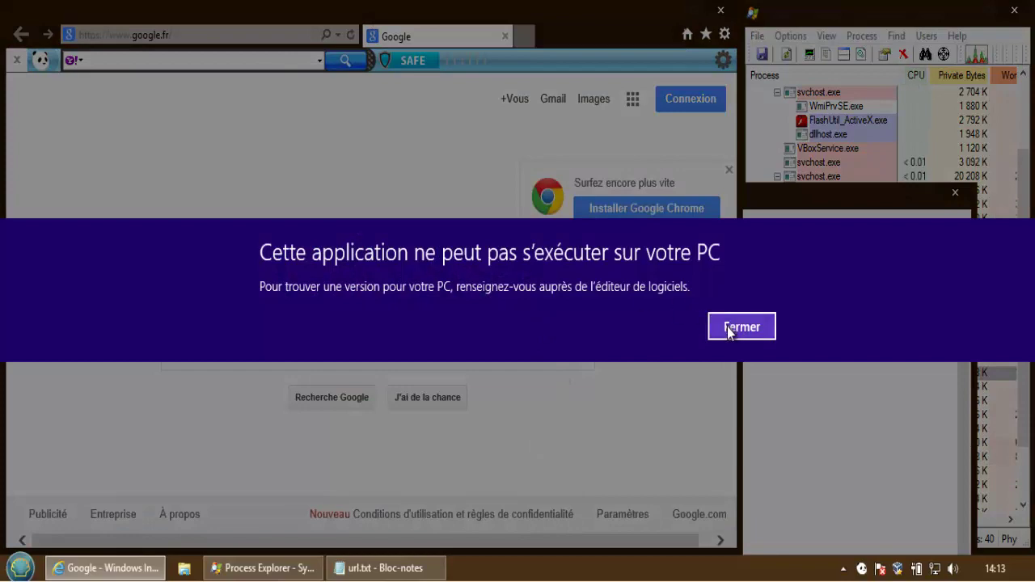
left_click(729, 328)
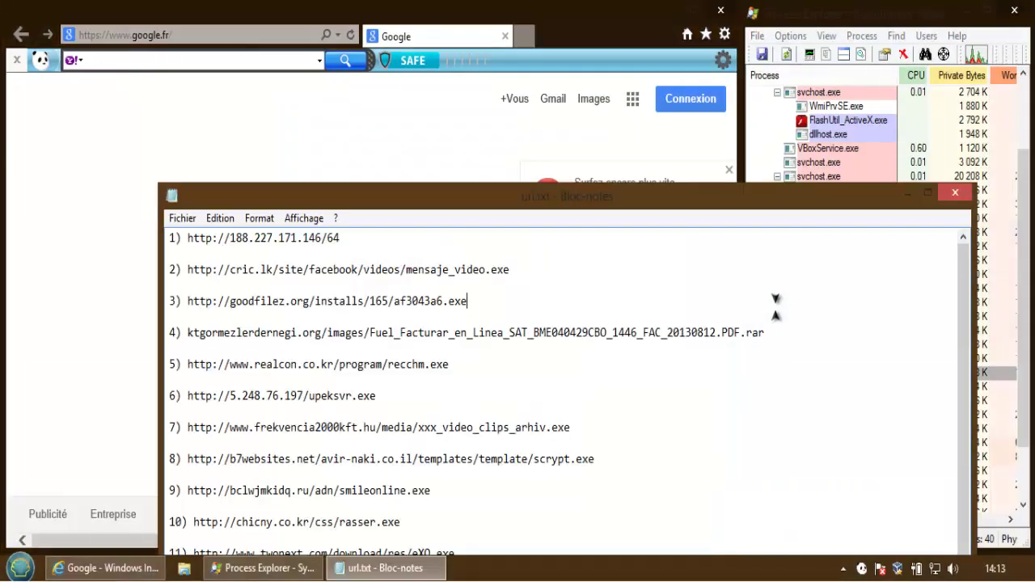
left_click(187, 238)
type("o")
- Copy the second URL from url.txt, the one ending in mensaje_video.exe, and load it in the browser
left_click_drag(509, 270, 191, 270)
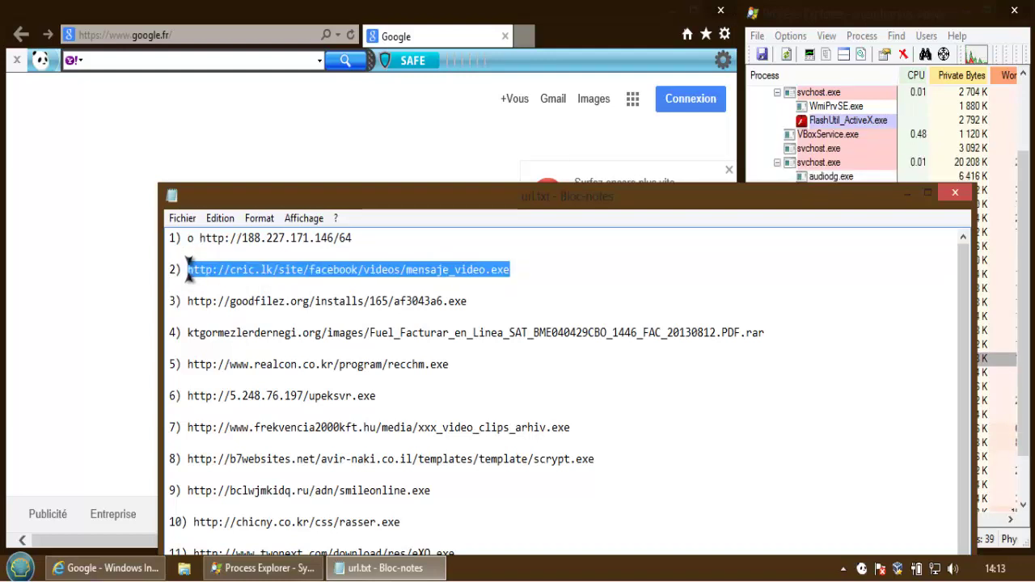
left_click(55, 231)
left_click(182, 35)
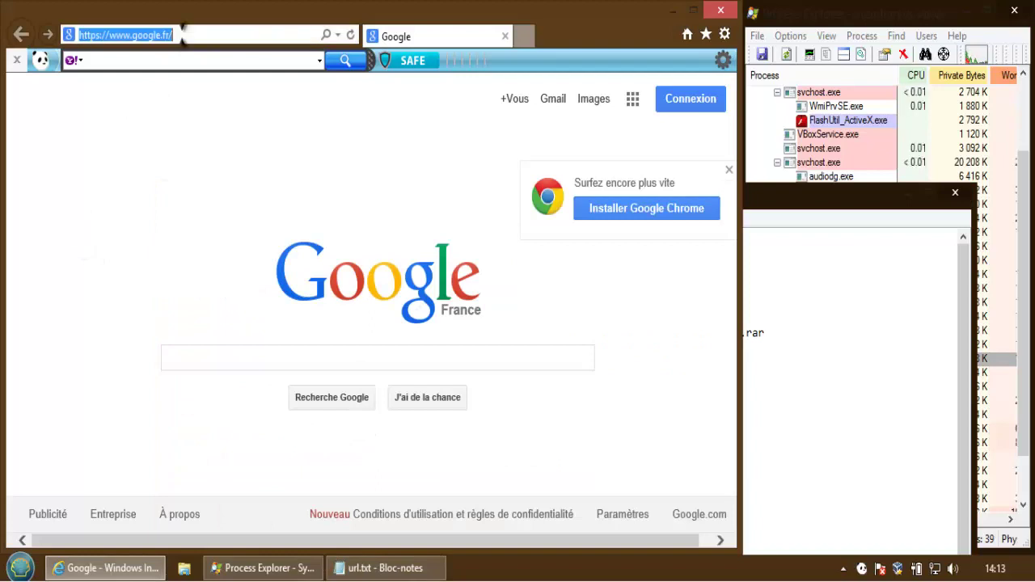
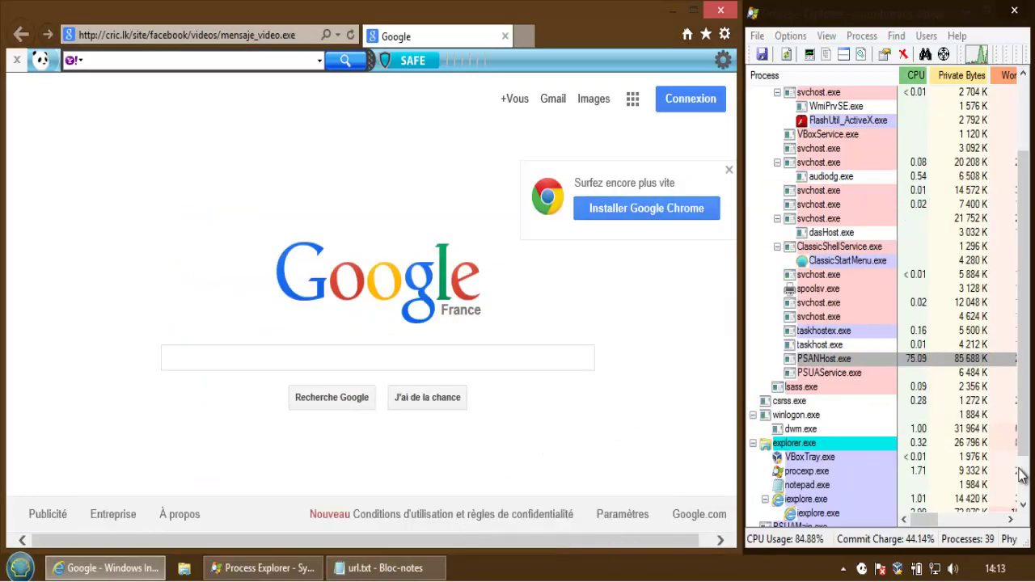
- Check the mensaje_video.exe process in Process Explorer, then dismiss the Windows access error and the Panda notification
left_click(1021, 475)
left_click(831, 458)
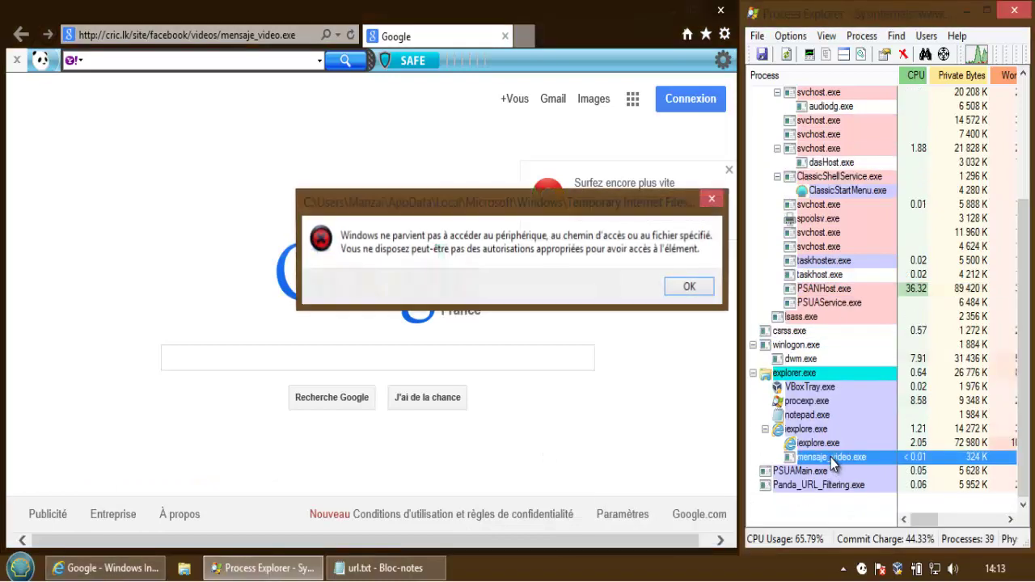
left_click(687, 289)
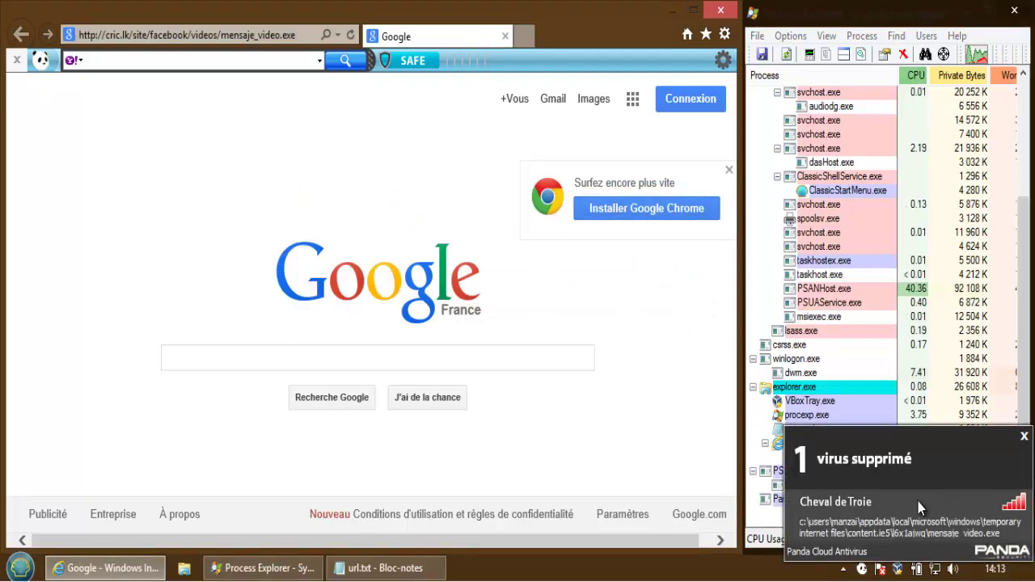
left_click(1024, 436)
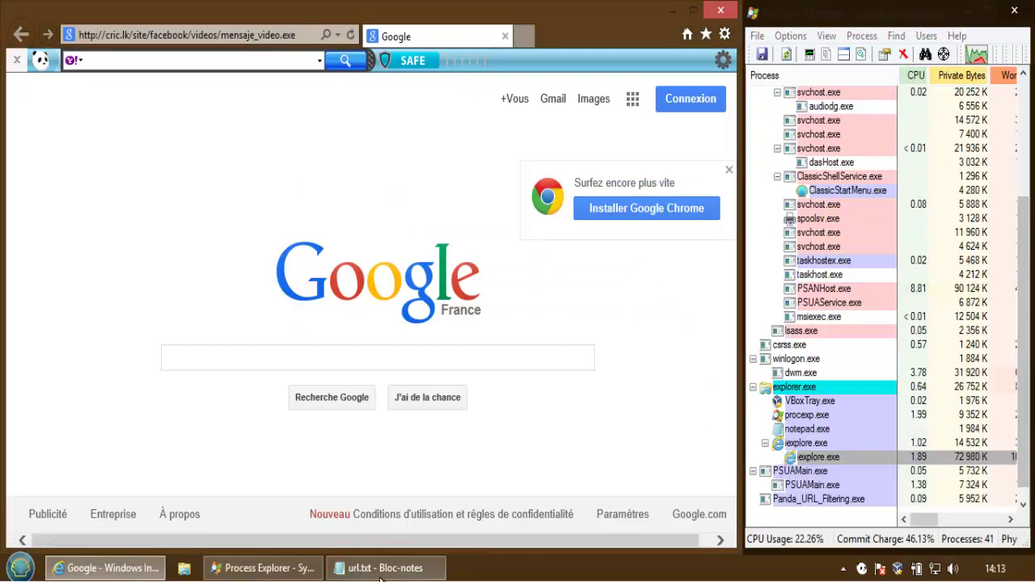
- Mark the second URL in url.txt with "v"
left_click(385, 568)
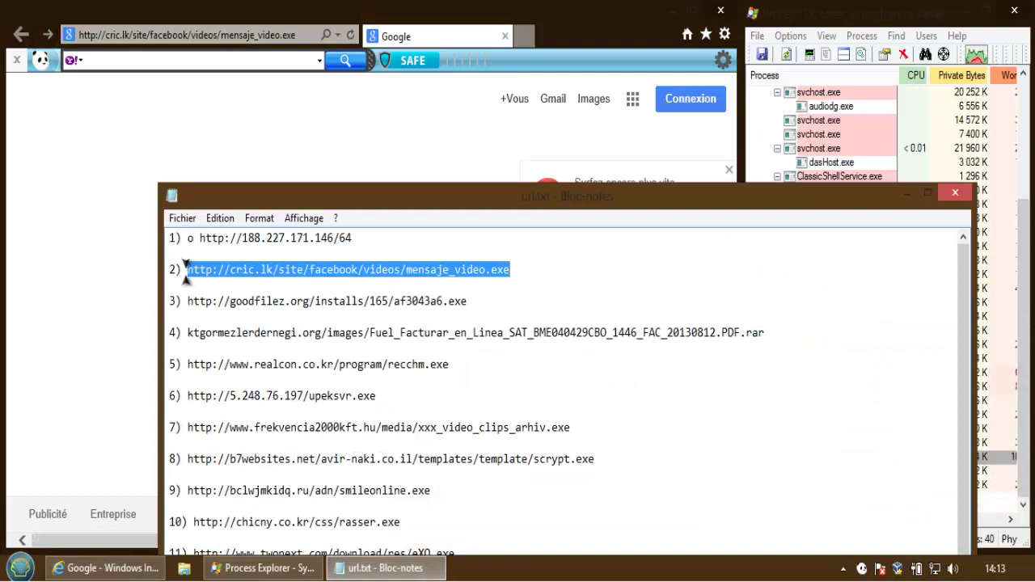
left_click(185, 269)
type("v")
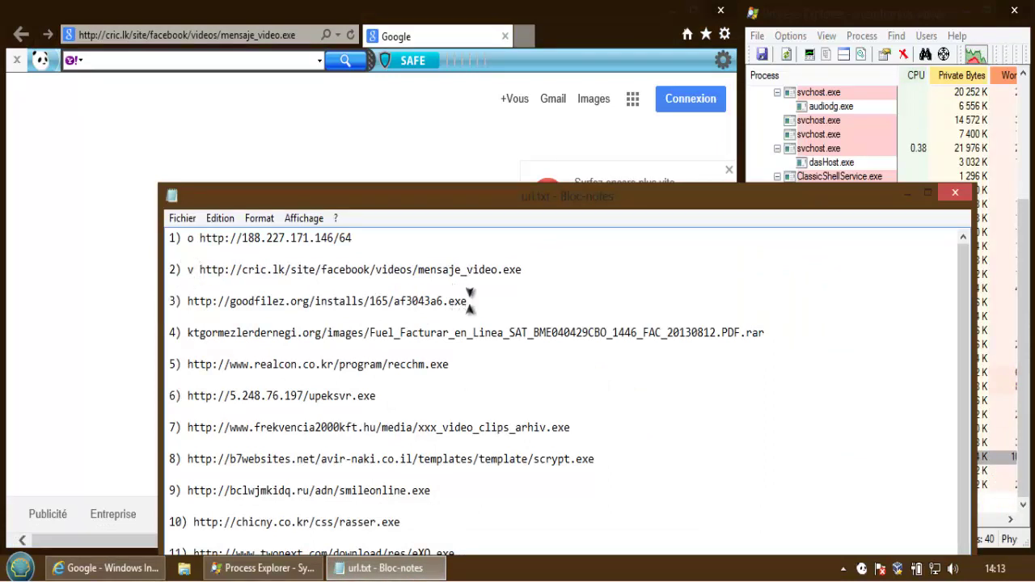
left_click_drag(467, 301, 195, 301)
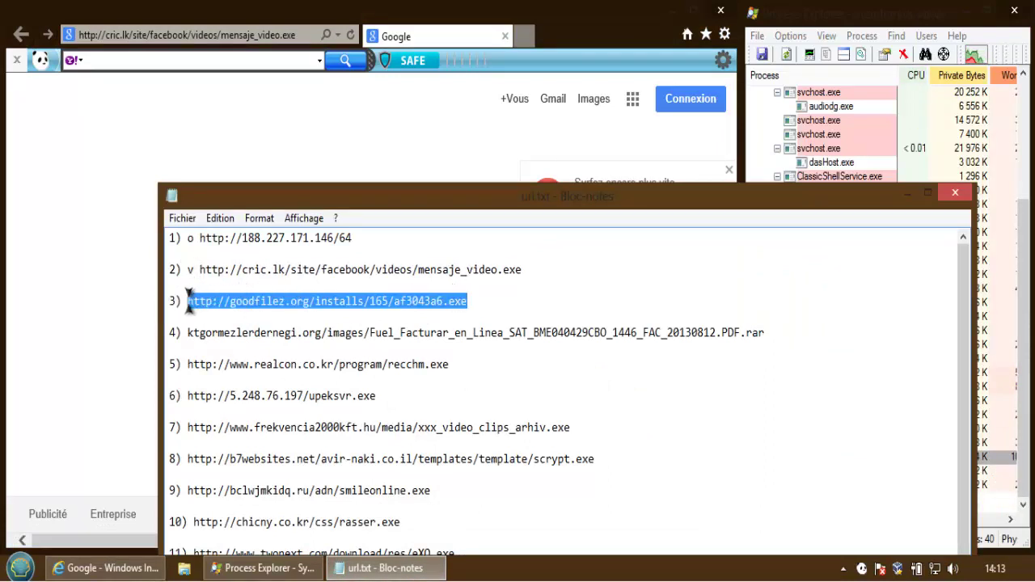
left_click(148, 176)
left_click(209, 45)
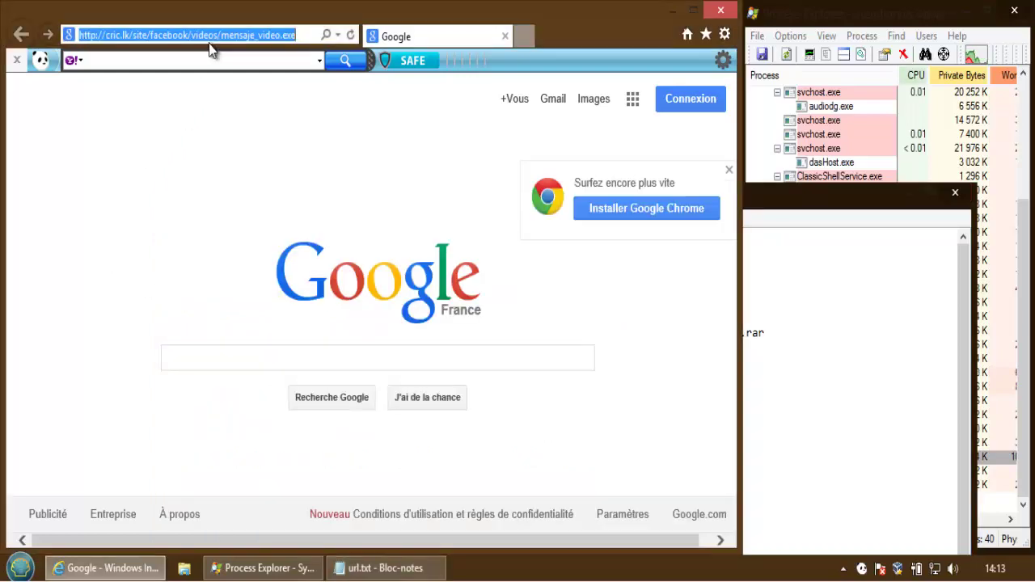
type("http://goodfiles.org/installs/183af3045ae.exe")
key("Return")
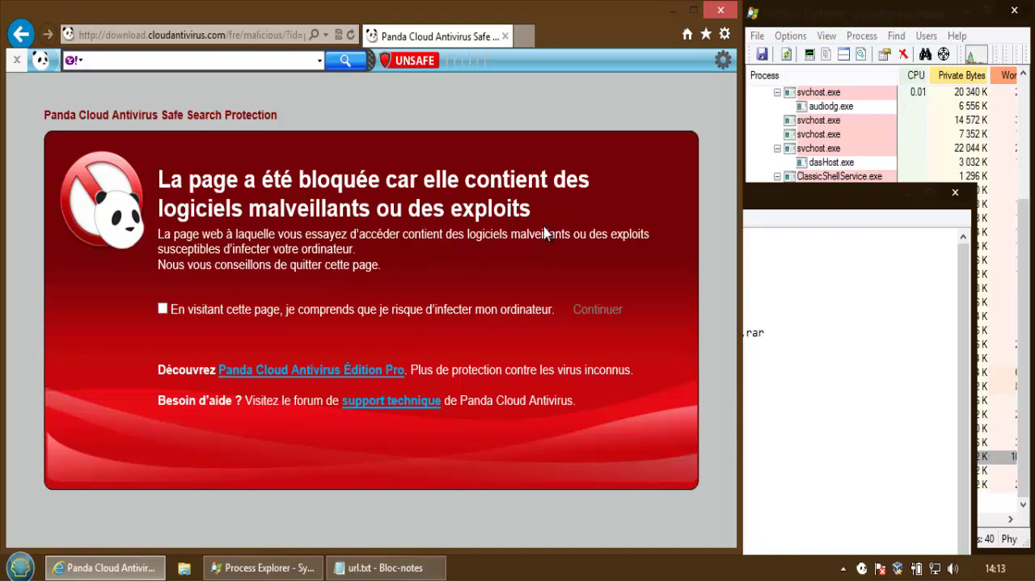
- Mark the third URL in url.txt with "v"
left_click(793, 275)
left_click(188, 301)
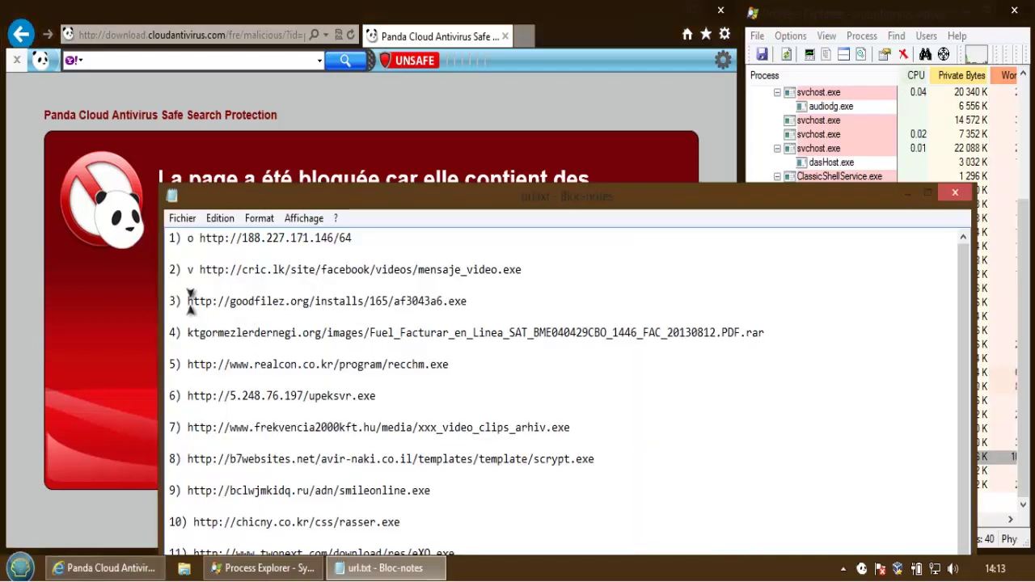
type("v")
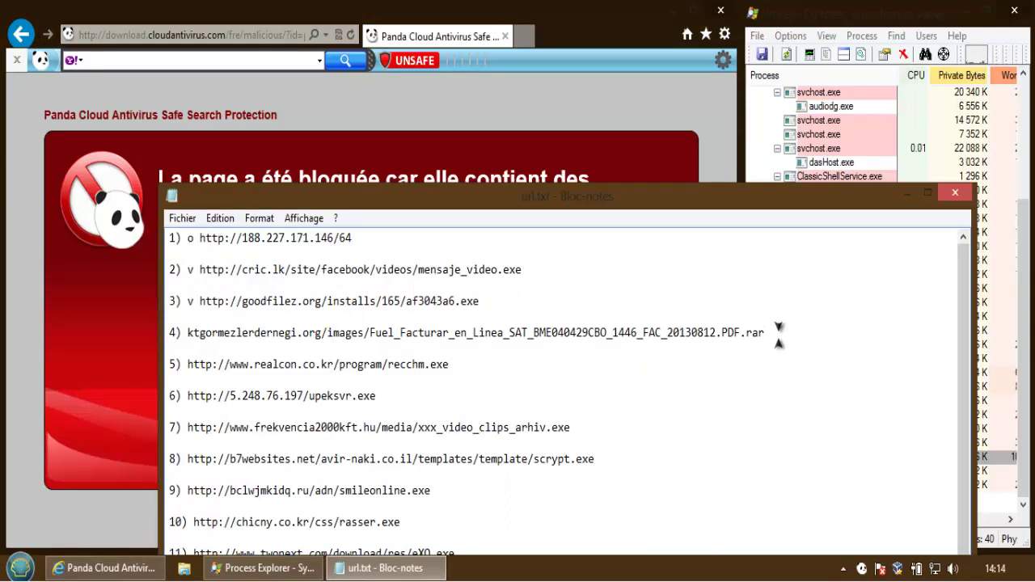
- Copy the fourth URL from url.txt, the ktgormezlerdernegi.org link ending in PDF.rar, and load it in the browser
left_click_drag(773, 332, 189, 334)
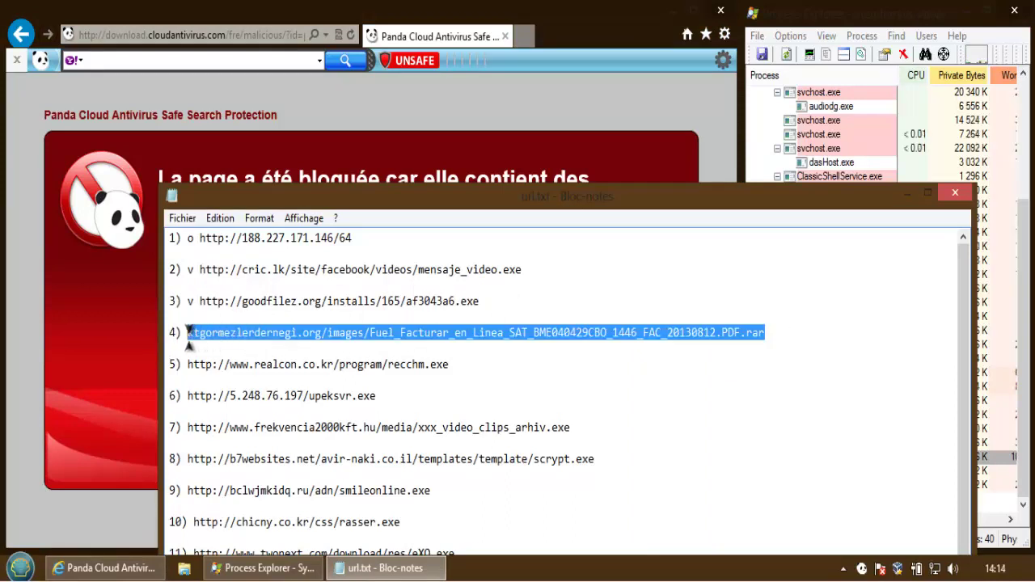
left_click(109, 324)
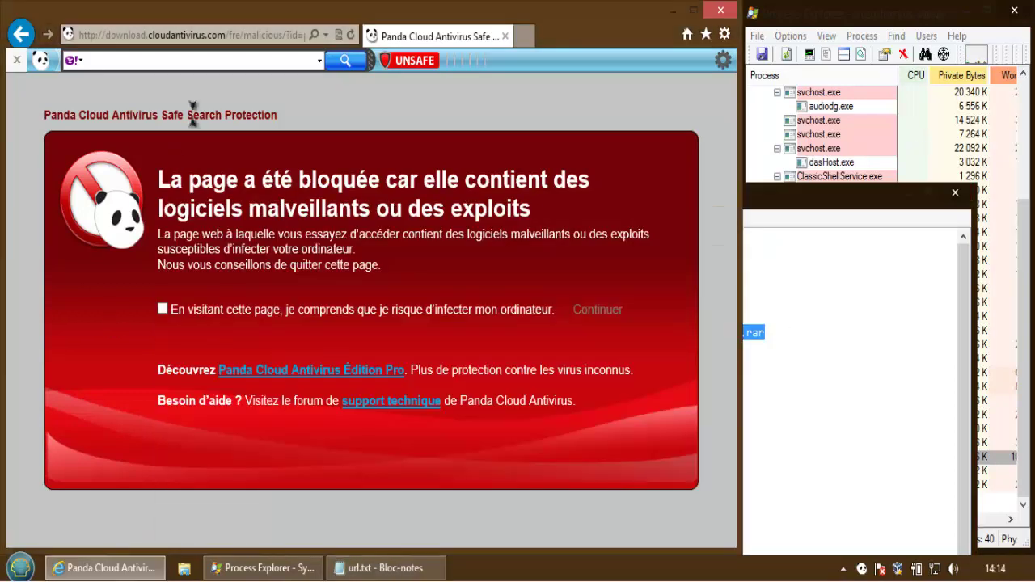
left_click(224, 38)
key("ctrl+v")
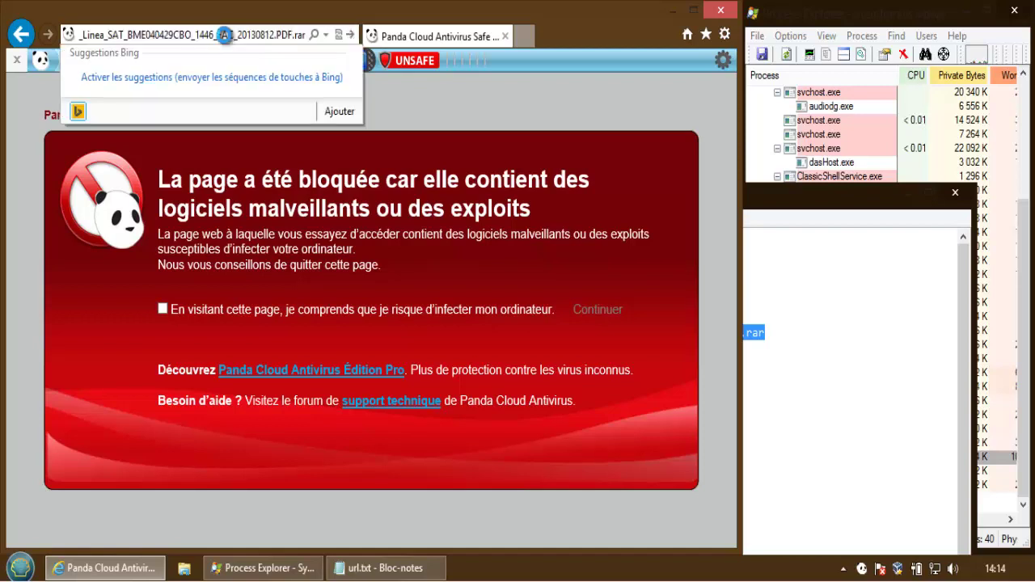
key("Return")
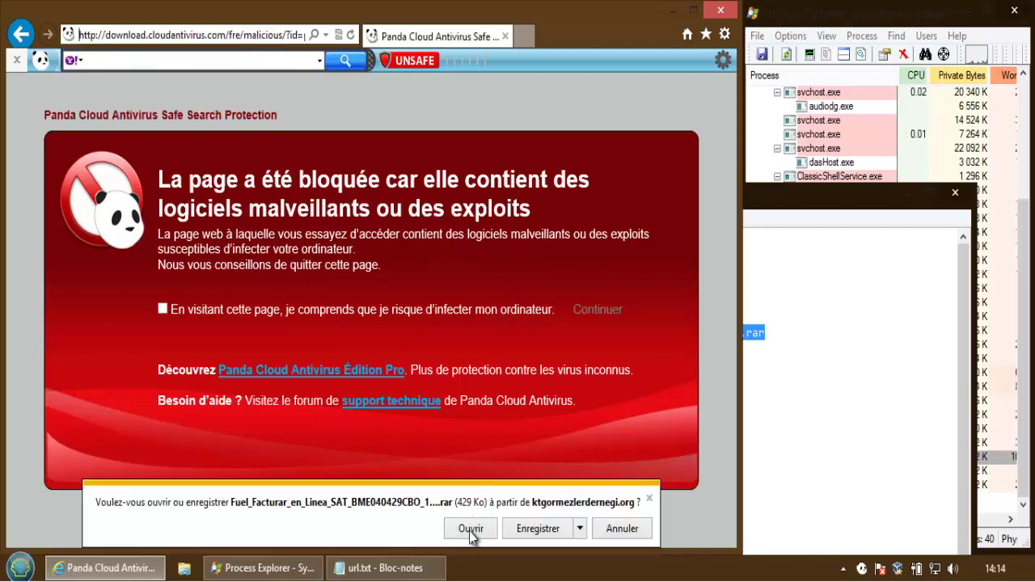
- Open the offered .rar download with the application from the 7-Zip folder in Programmes
left_click(470, 530)
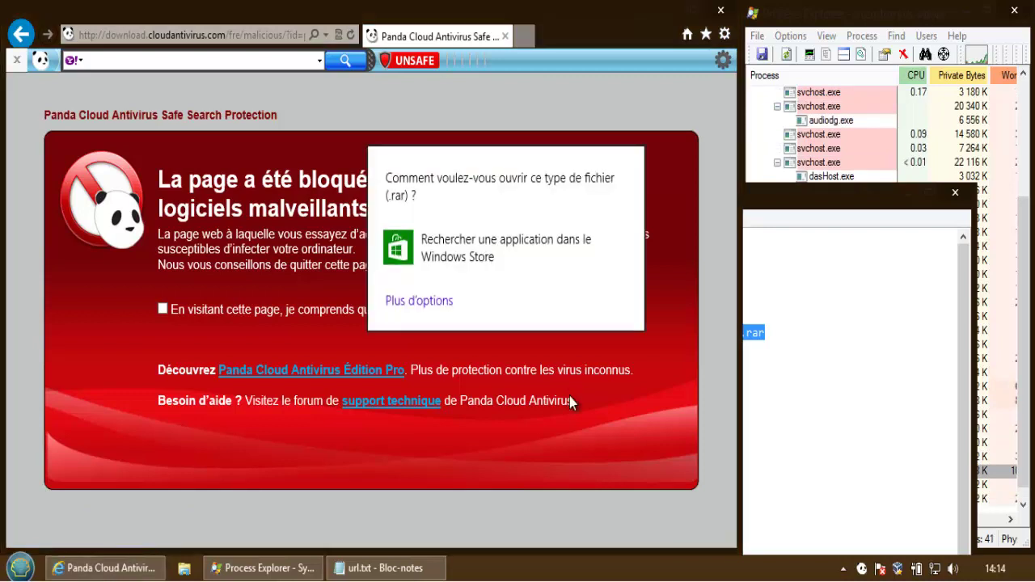
left_click(418, 301)
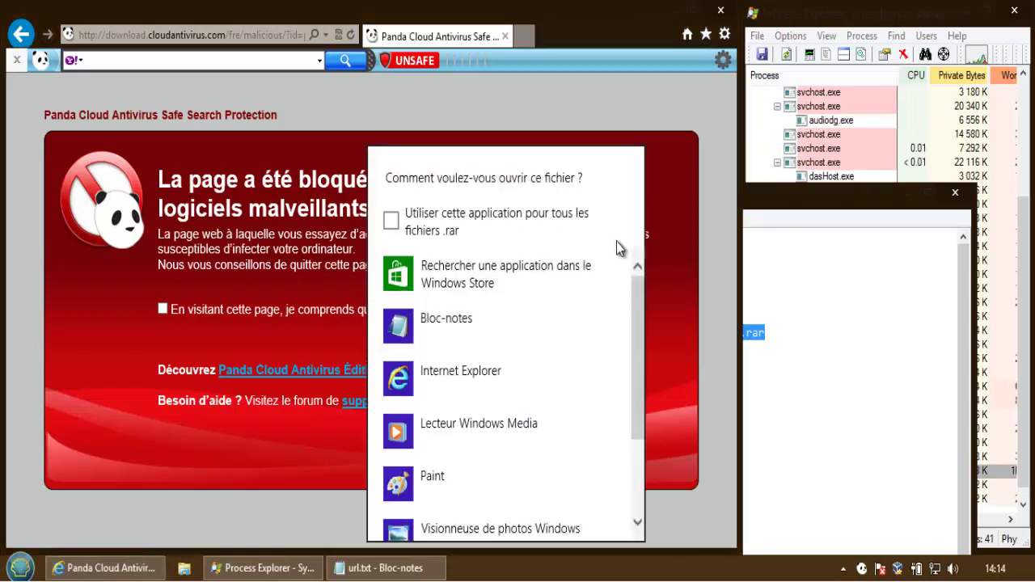
left_click_drag(638, 353, 643, 425)
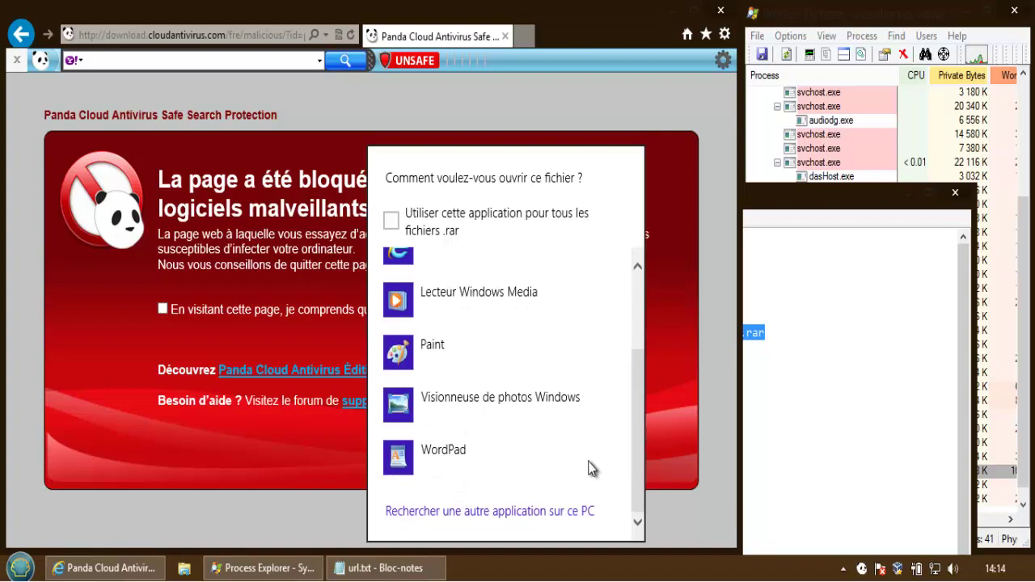
left_click(544, 512)
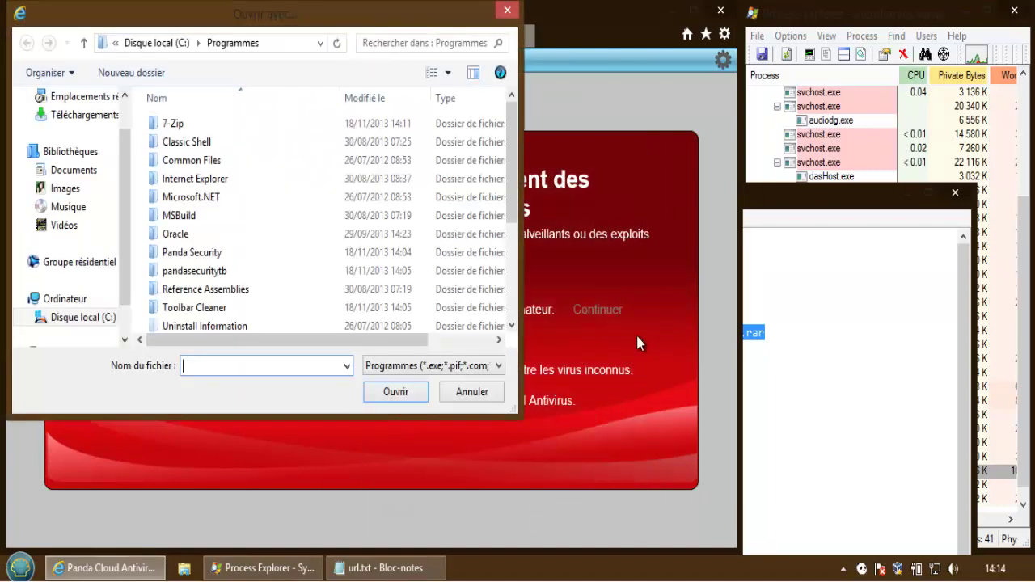
double_click(176, 130)
double_click(179, 161)
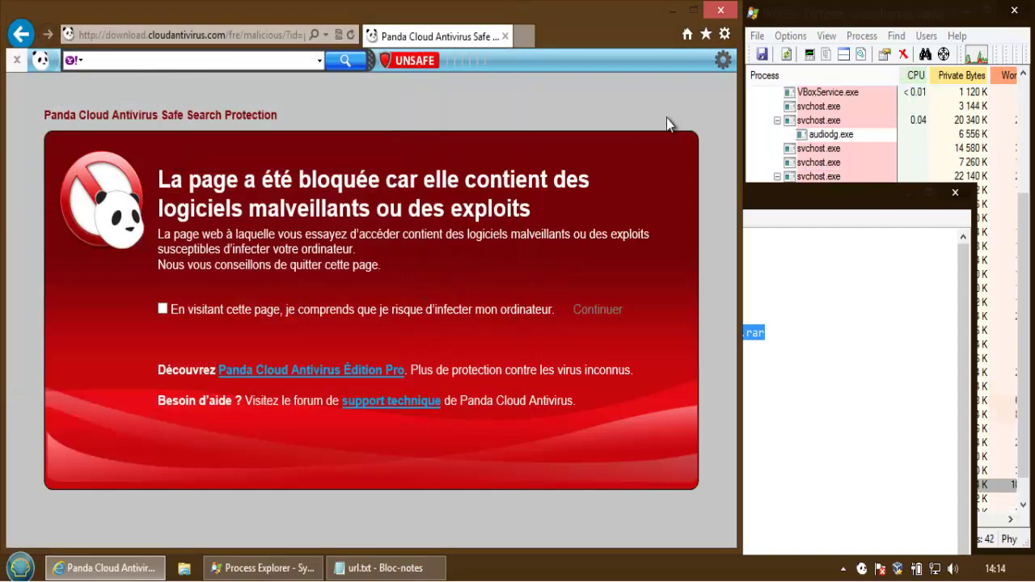
- Load the fourth URL again, save the offered .rar file and dismiss the download notice
left_click(269, 38)
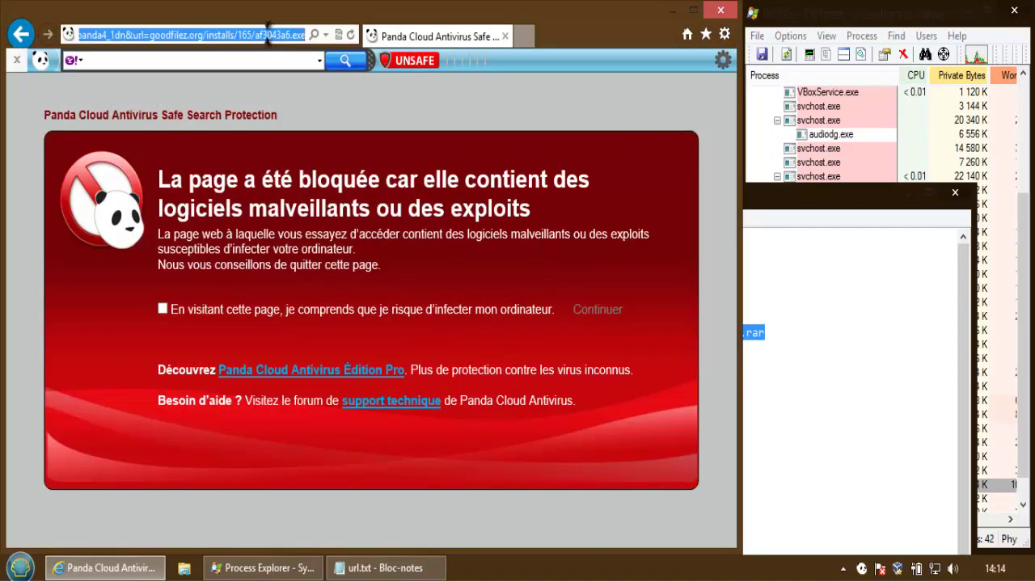
key("Return")
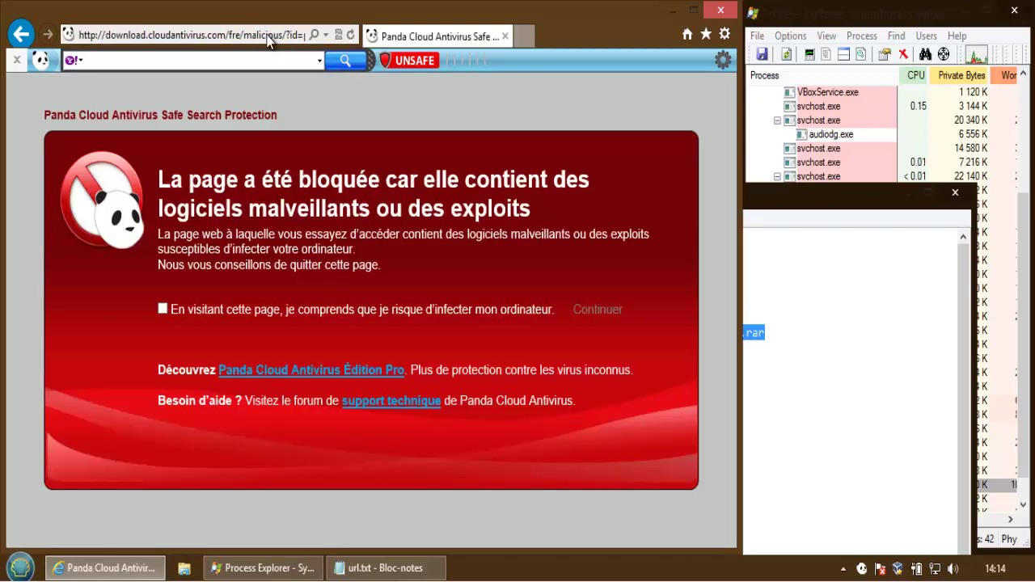
left_click(269, 38)
key("ctrl+v")
key("Return")
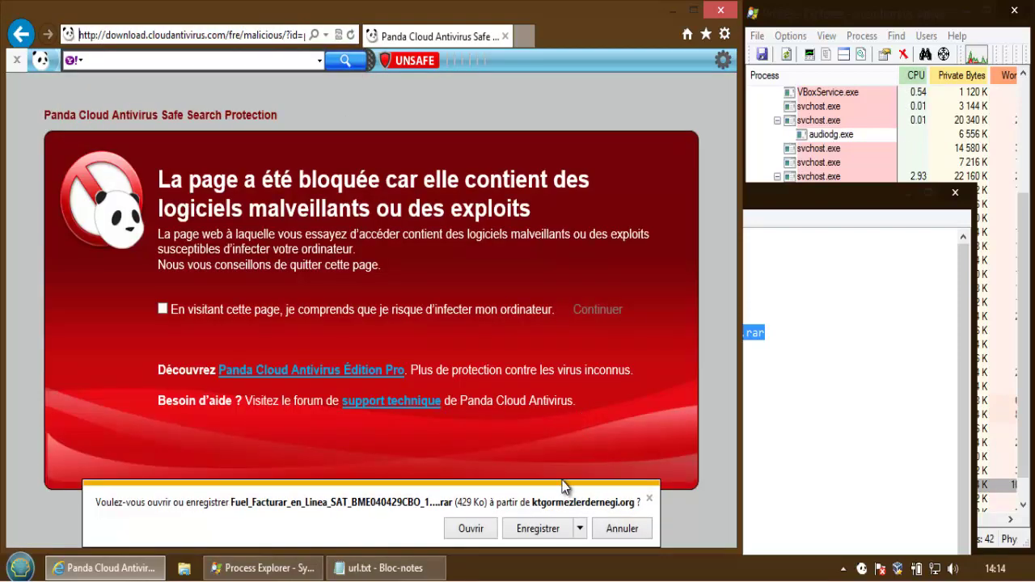
left_click(537, 529)
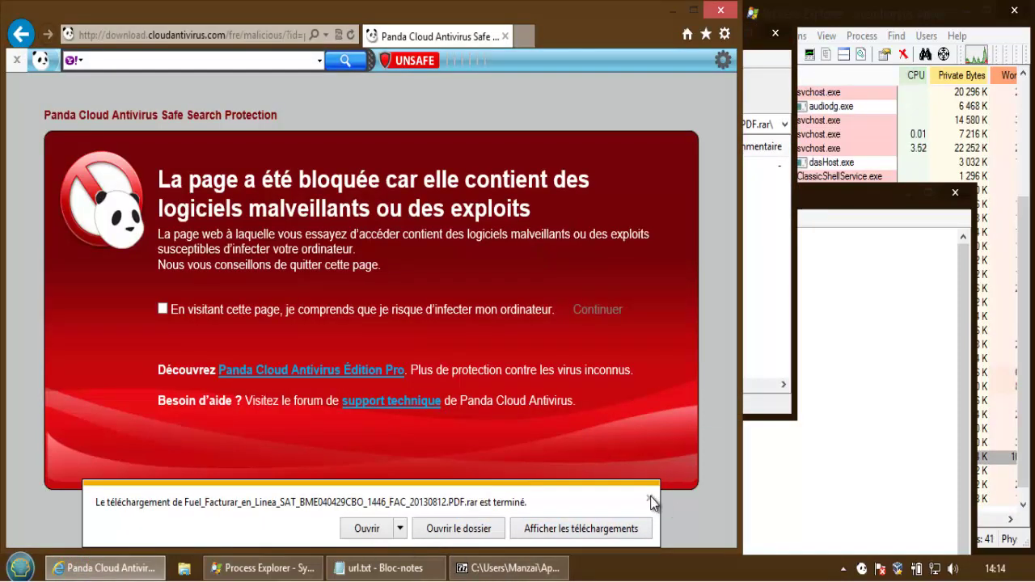
left_click(649, 499)
- Run the Fuel_Factura file from the archive in 7-Zip, check Process Explorer and dismiss the Panda notification
left_click(526, 566)
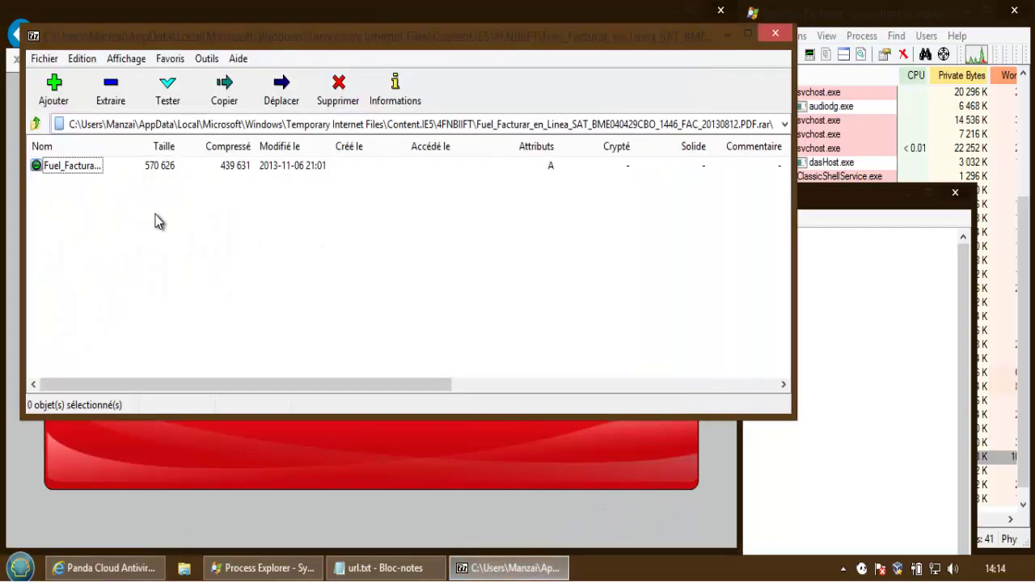
double_click(83, 168)
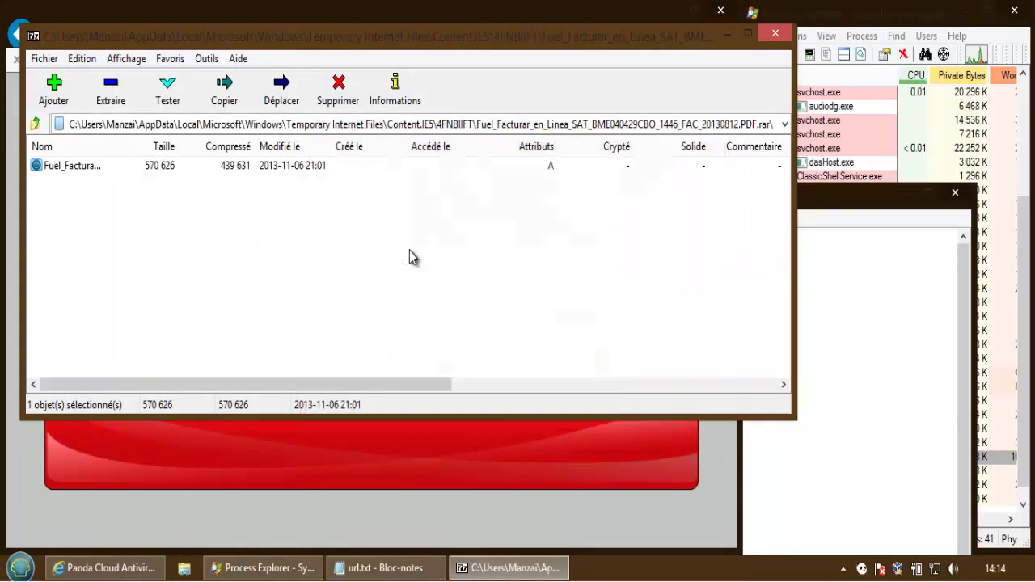
left_click(993, 347)
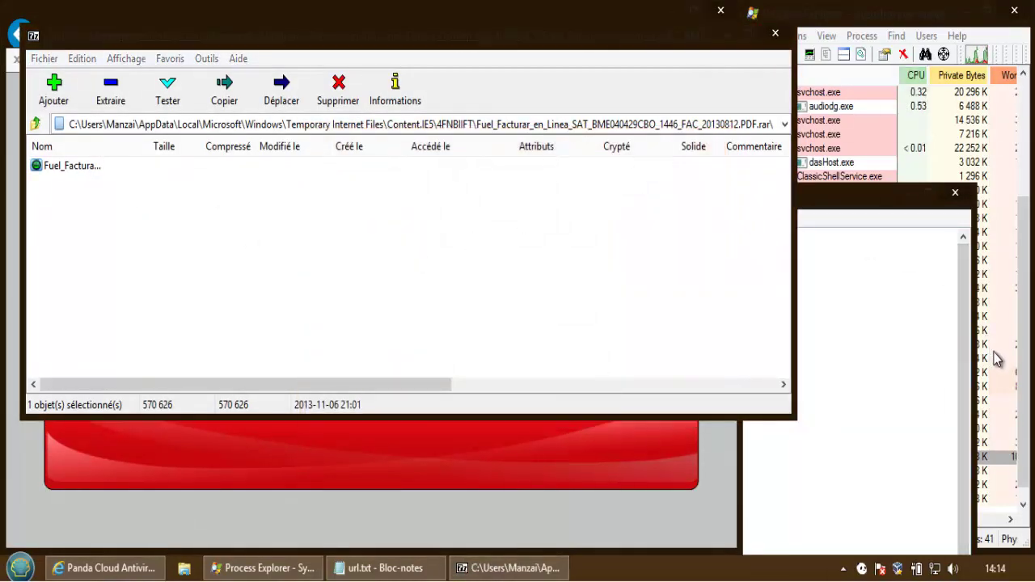
left_click(693, 291)
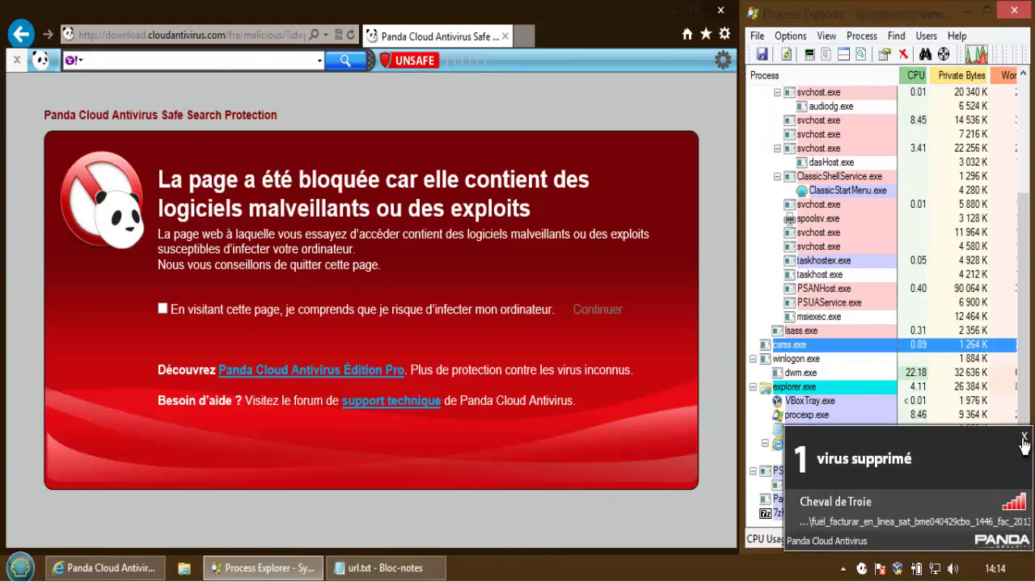
left_click(1024, 437)
- Mark the fourth URL in url.txt with "v"
left_click(385, 568)
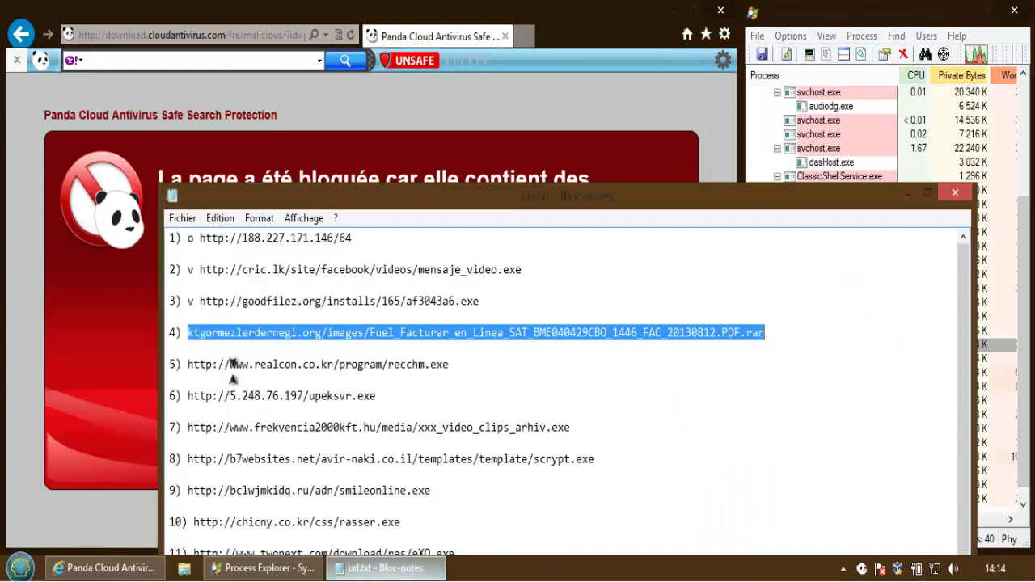
left_click(188, 340)
type("v")
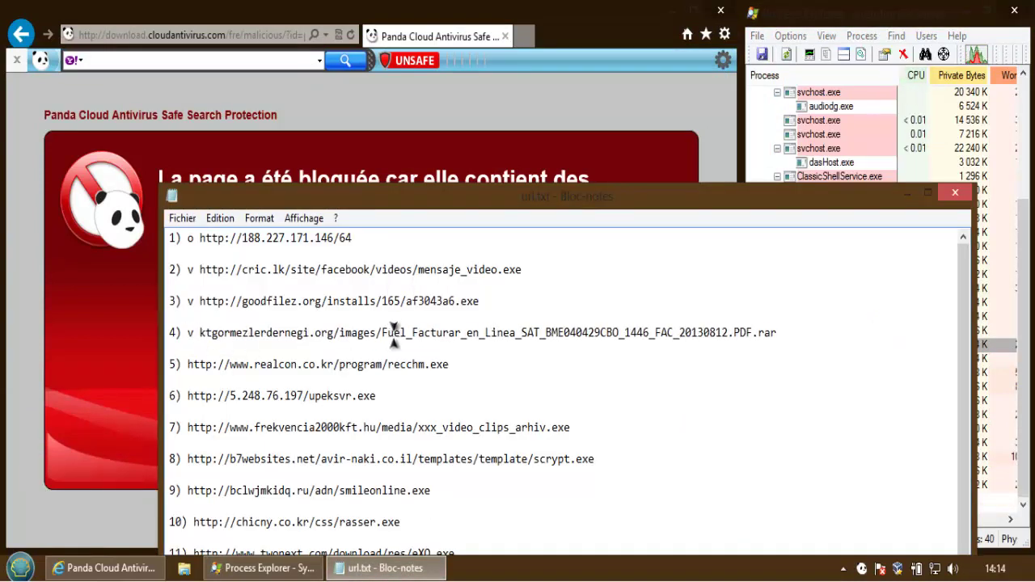
left_click_drag(450, 364, 195, 364)
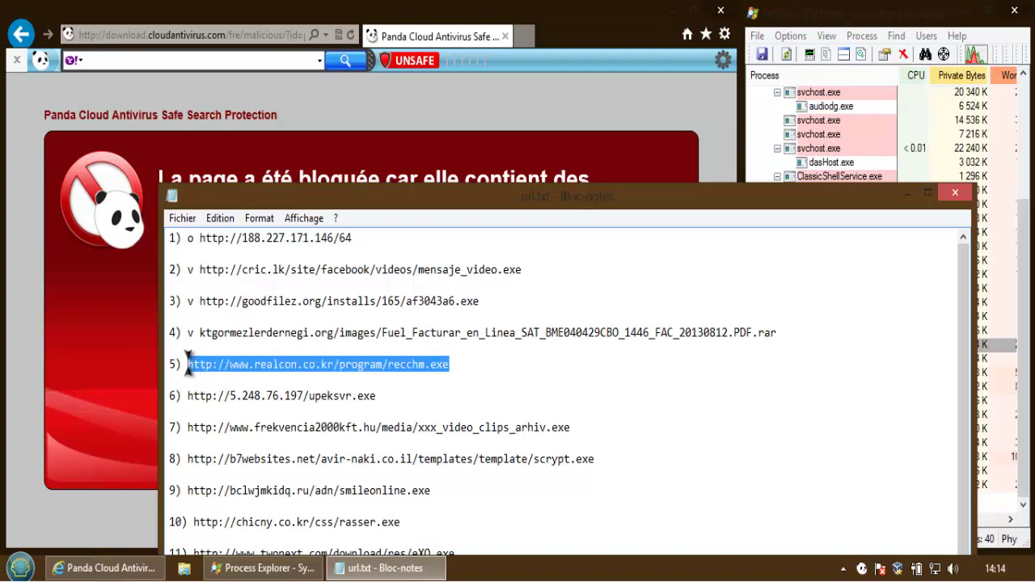
left_click(121, 334)
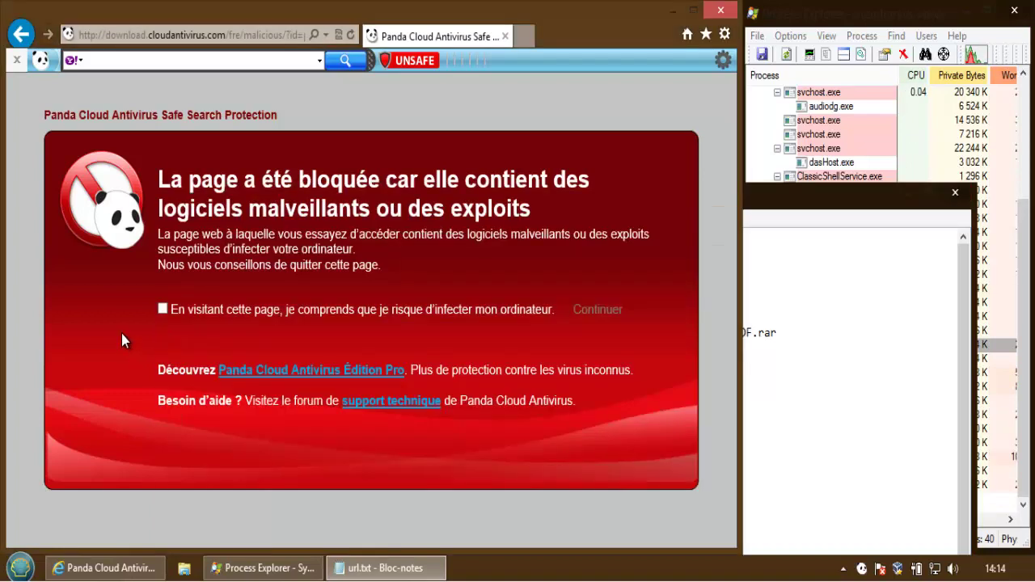
left_click(188, 37)
type("http://www.realcon.co.kr/program/recchm.exe")
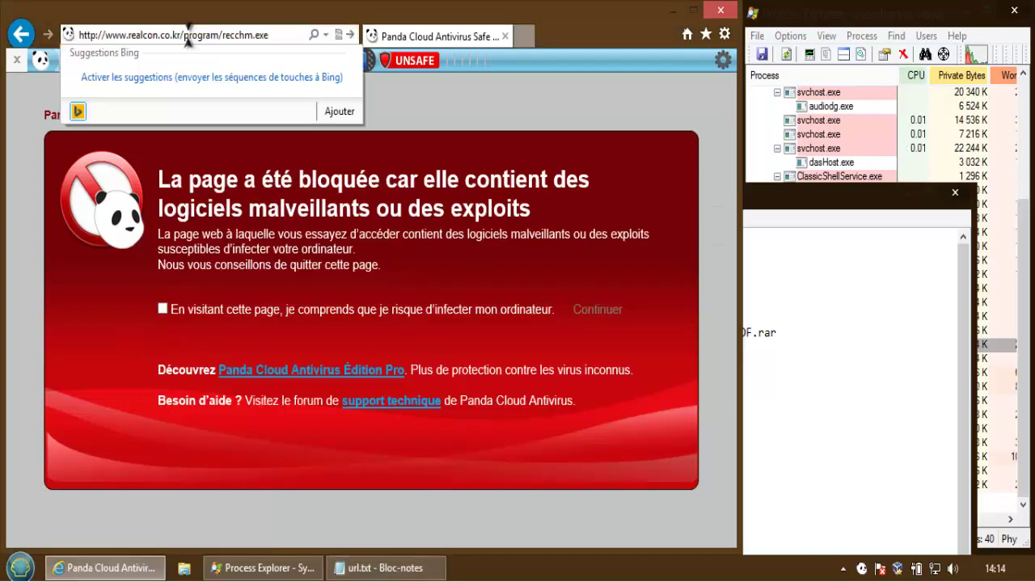
key("Return")
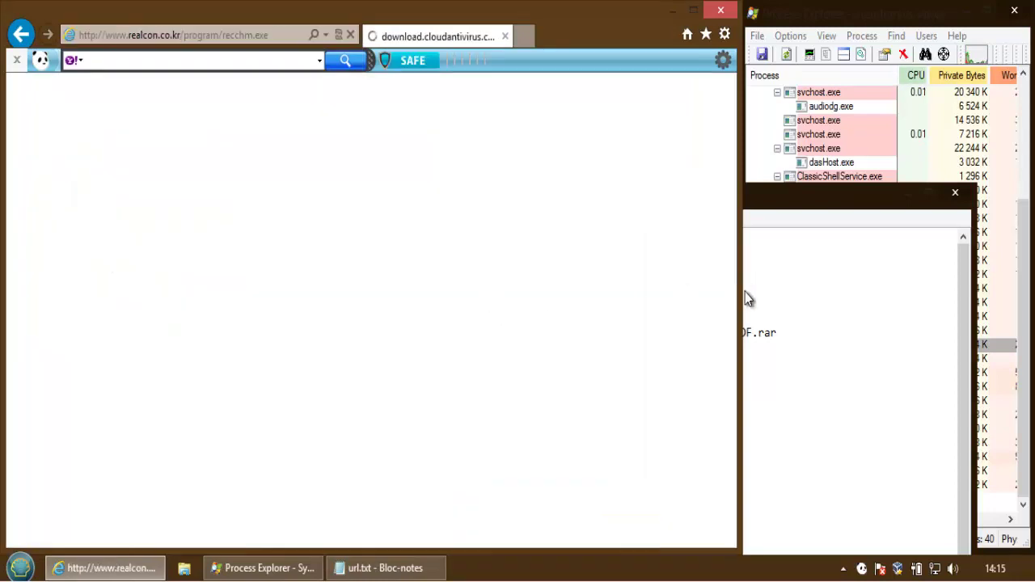
- Mark the fifth URL in url.txt with "v"
left_click(745, 292)
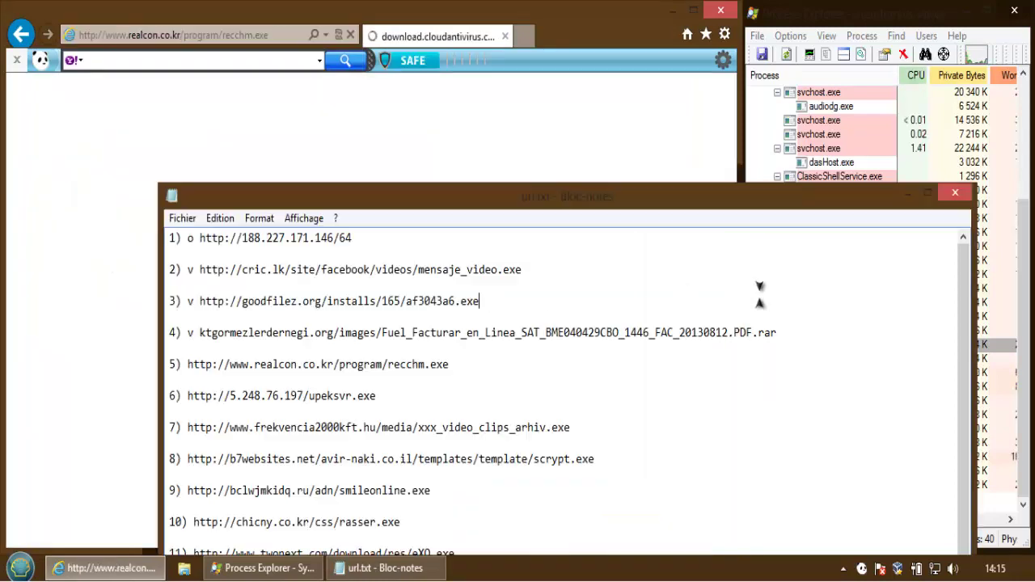
left_click(188, 364)
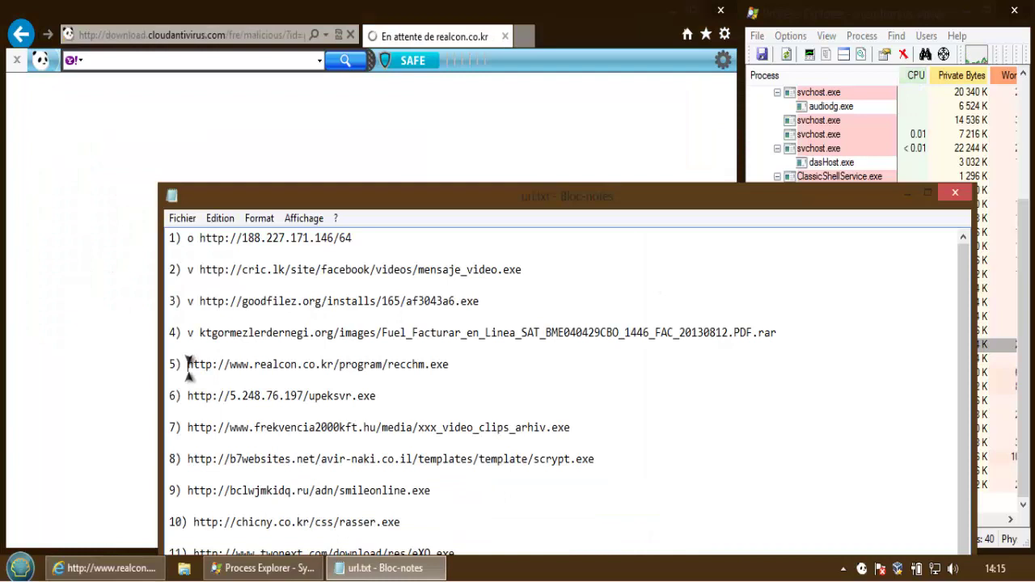
type("v")
left_click_drag(388, 394, 186, 395)
key("ctrl+c")
left_click(128, 357)
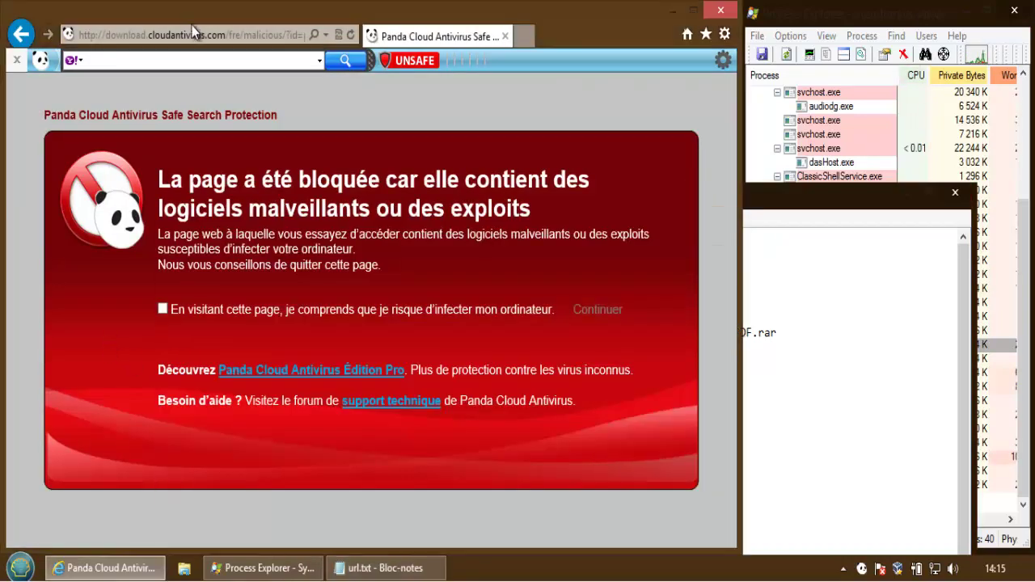
left_click(205, 35)
key("ctrl+v")
key("Return")
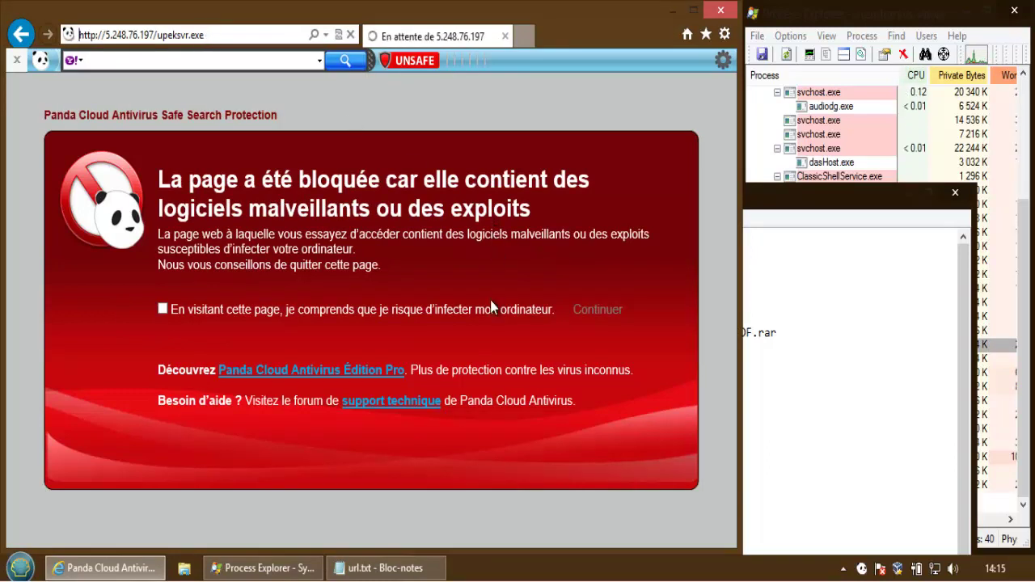
left_click(797, 338)
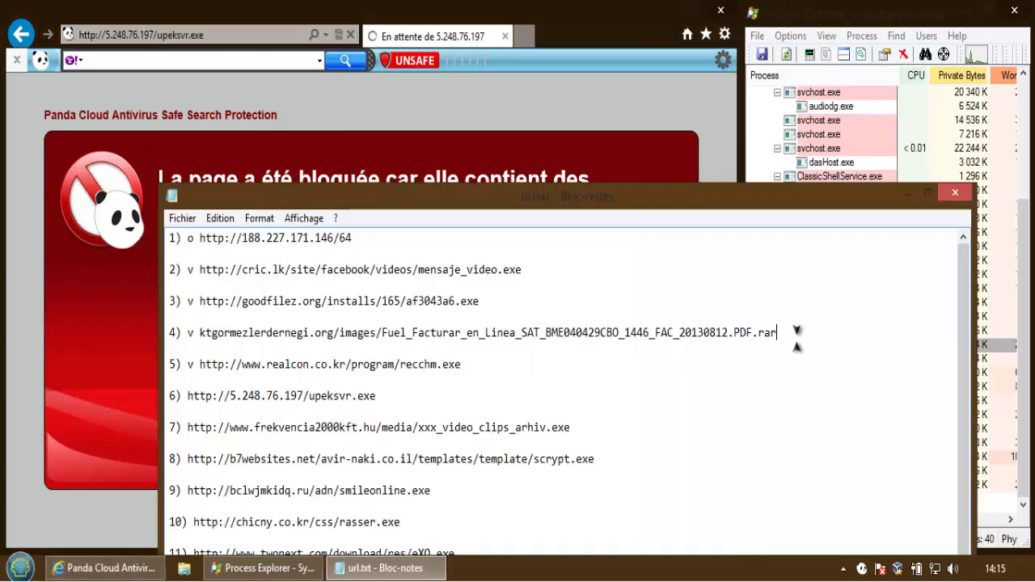
left_click_drag(579, 429, 187, 428)
key("ctrl+c")
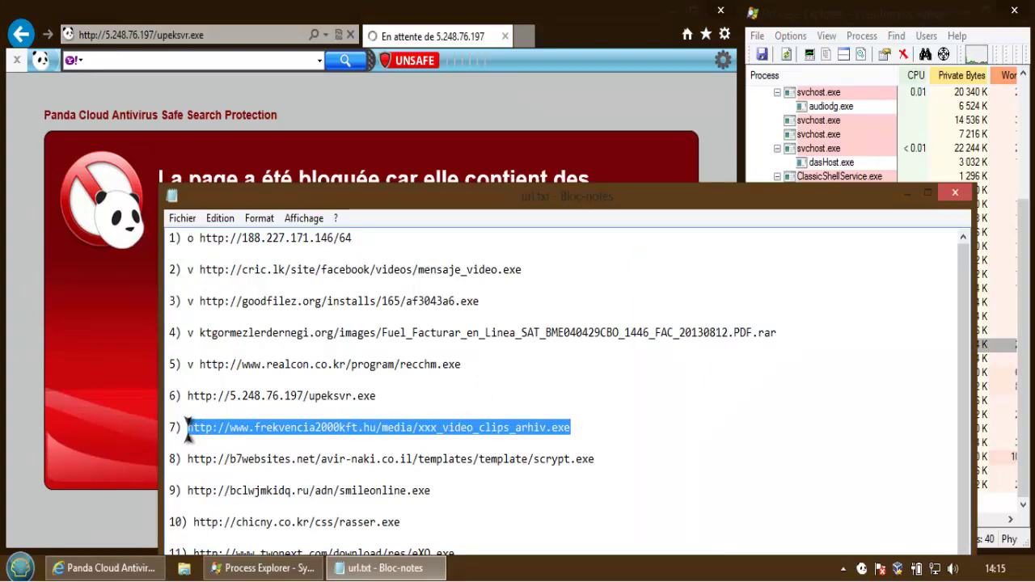
left_click(67, 352)
left_click(527, 35)
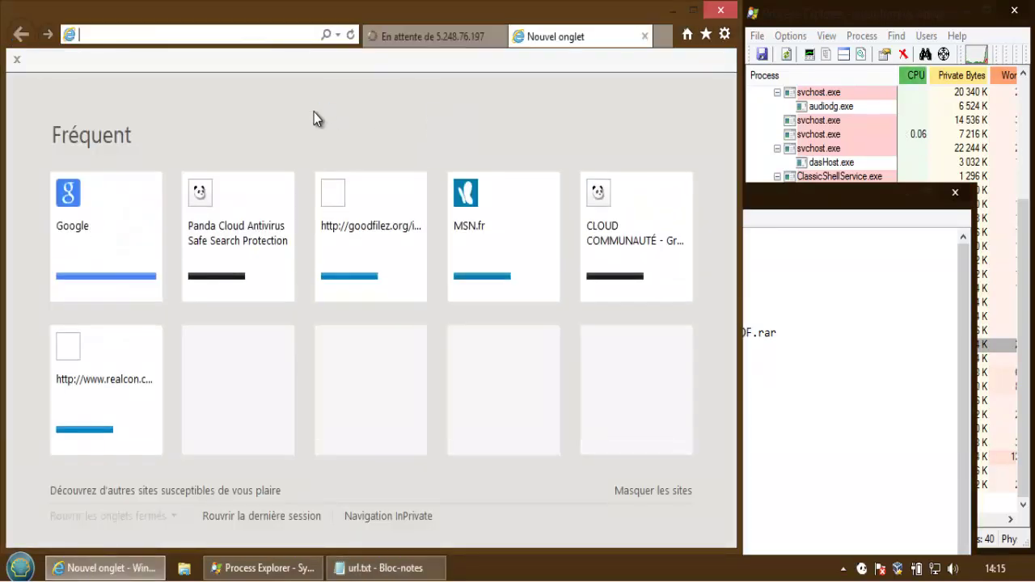
key("ctrl+v")
key("Return")
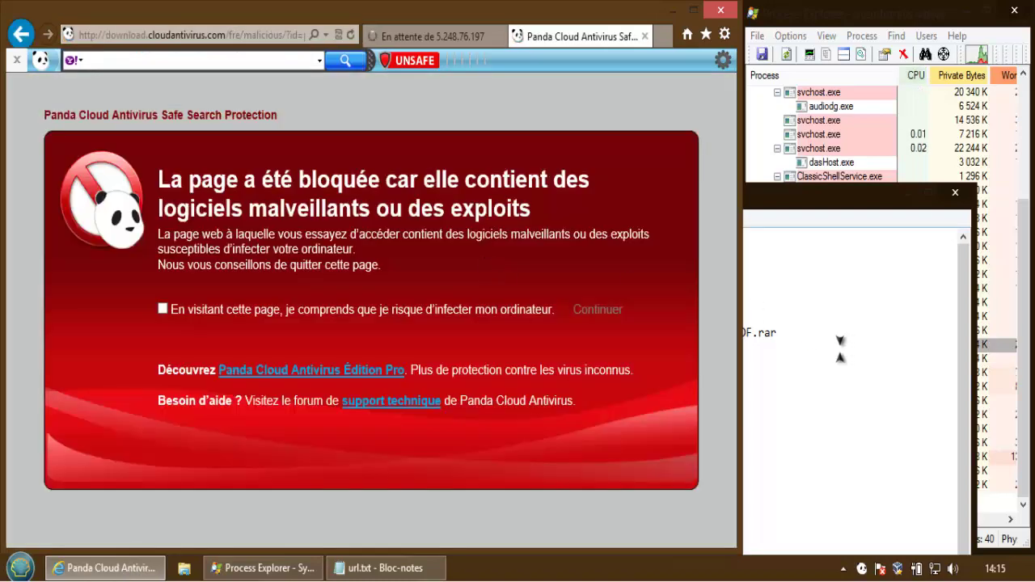
- Mark the seventh URL in url.txt with "v"
left_click(847, 348)
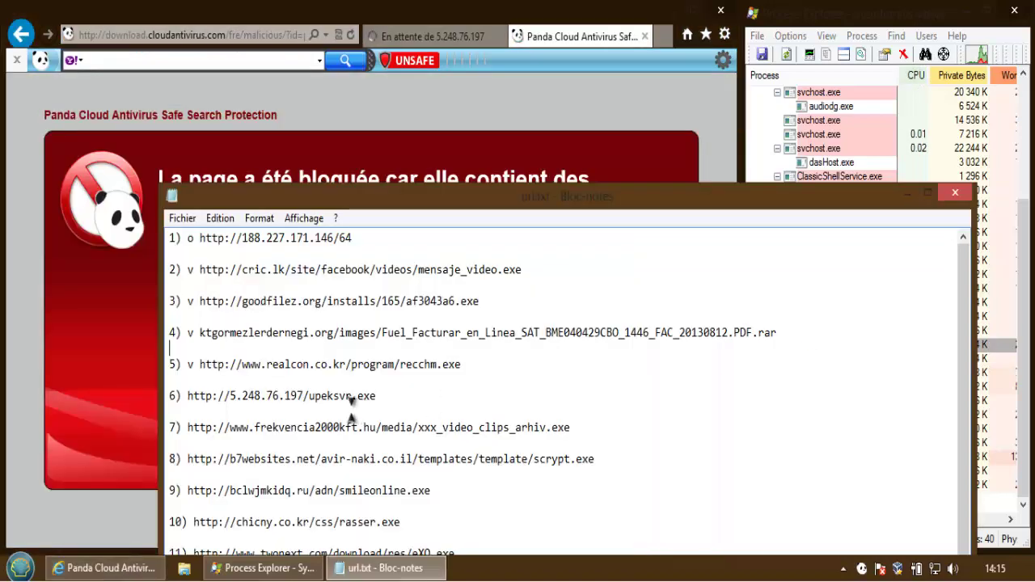
left_click(188, 427)
type("v")
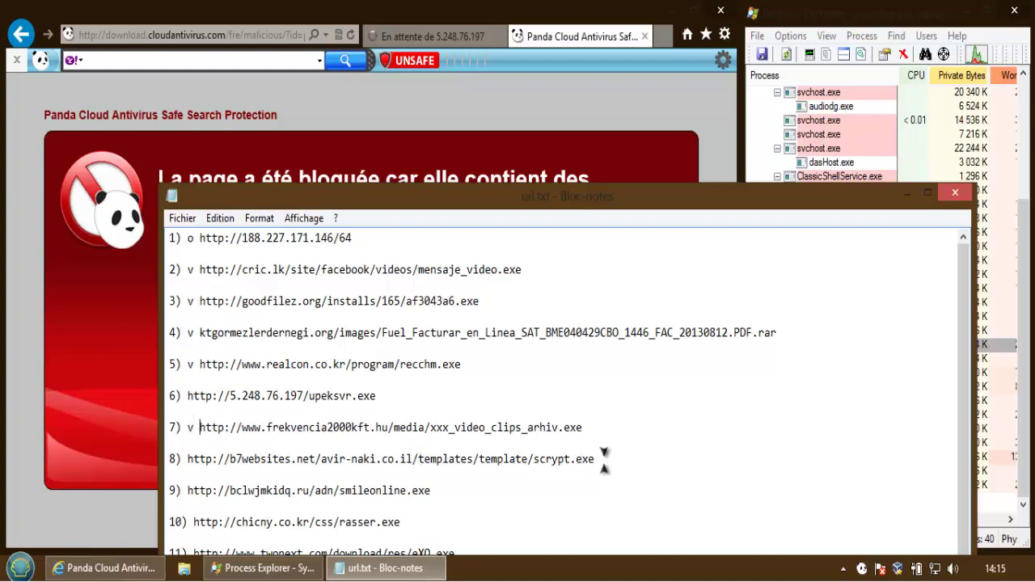
left_click_drag(615, 458, 192, 458)
key("ctrl+c")
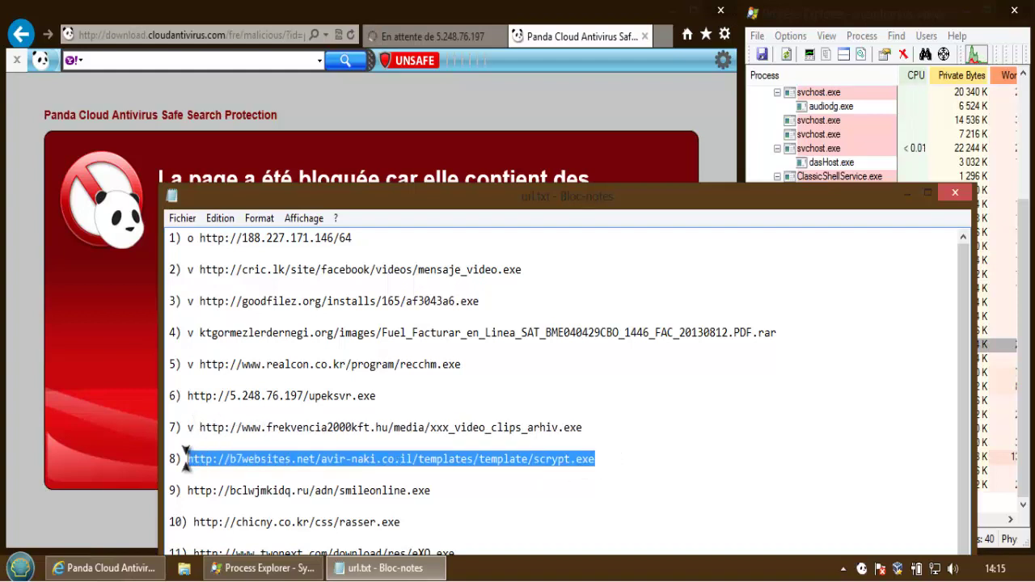
left_click(96, 397)
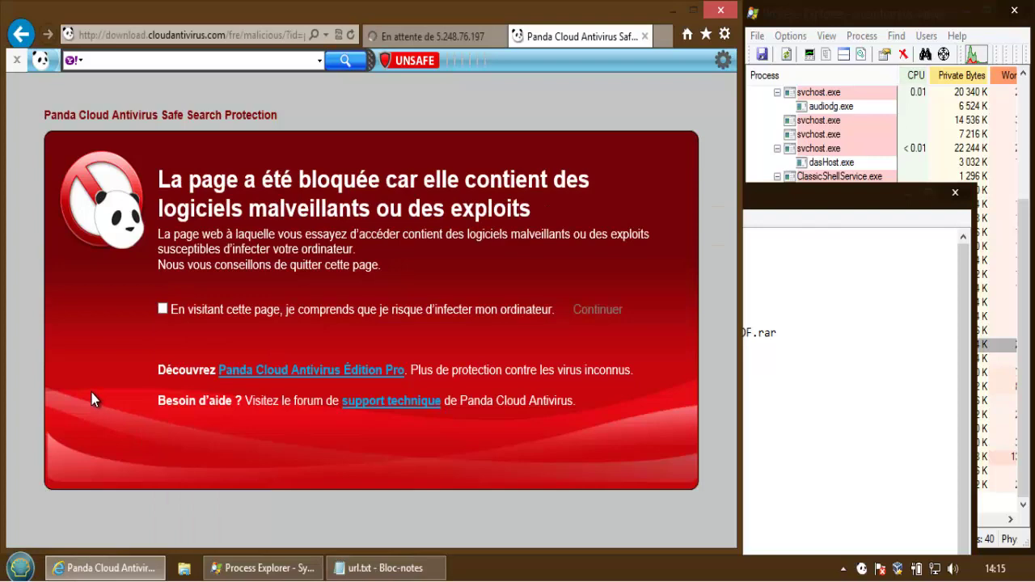
left_click(245, 34)
key("ctrl+v")
key("Return")
- Mark the eighth URL in url.txt with "v"
left_click(749, 303)
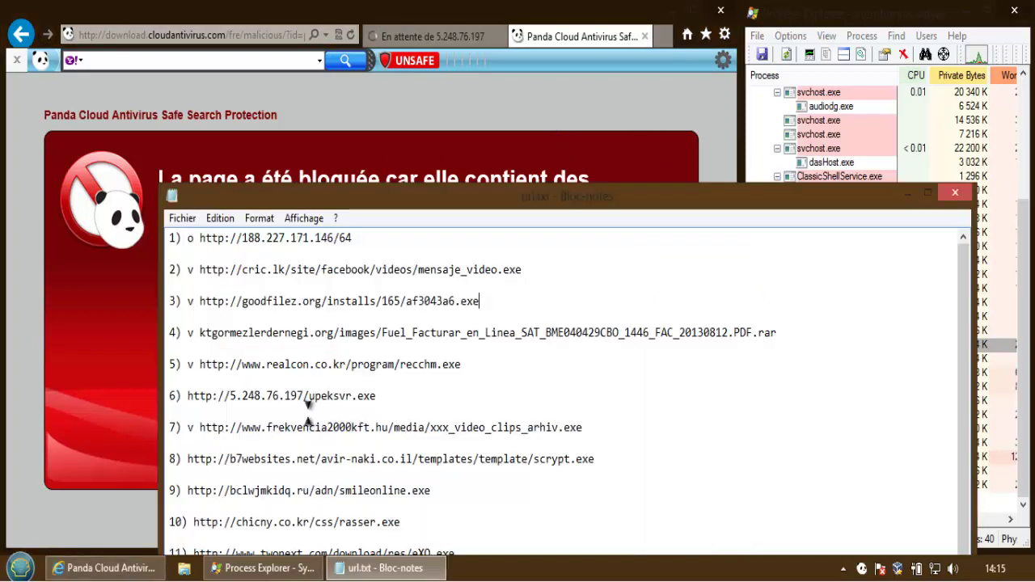
left_click(187, 459)
type("v")
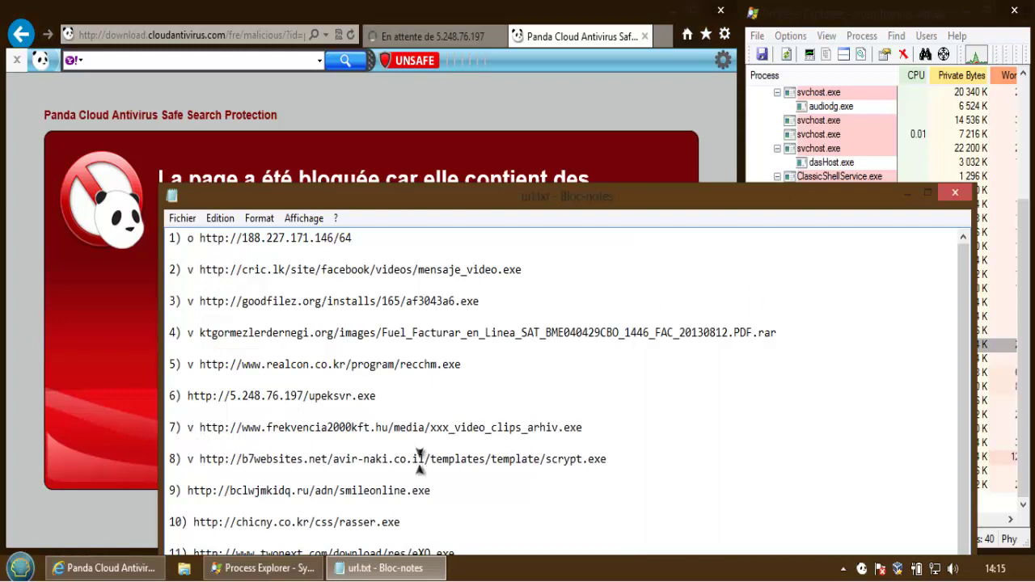
left_click_drag(431, 490, 187, 495)
key("ctrl+c")
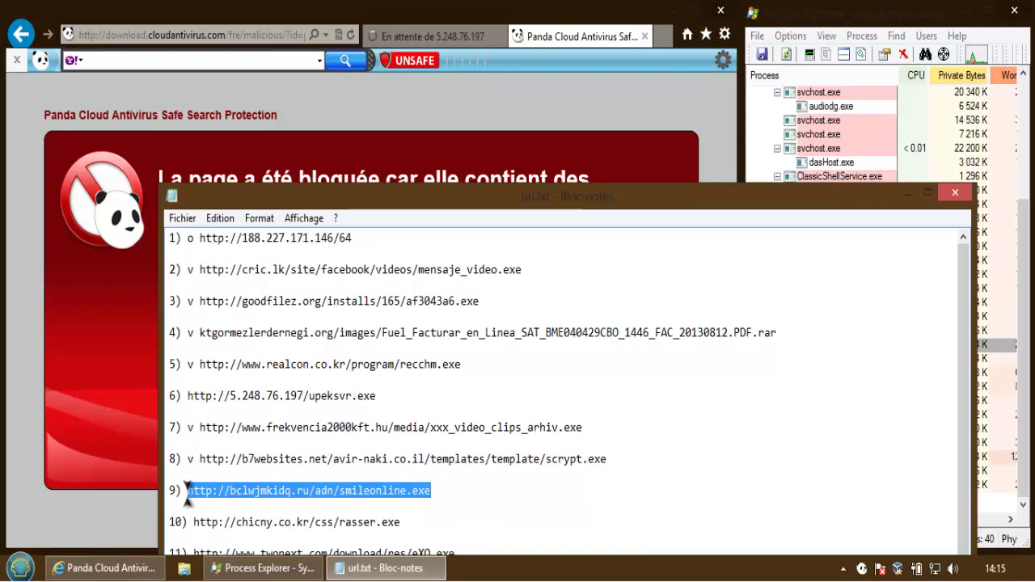
left_click(112, 412)
left_click(236, 38)
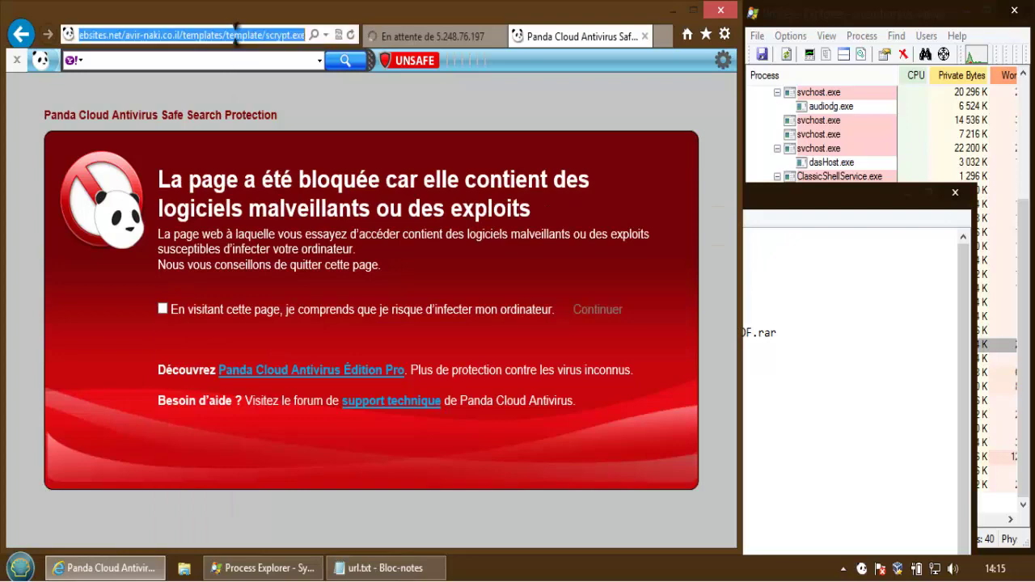
key("ctrl+v")
key("Return")
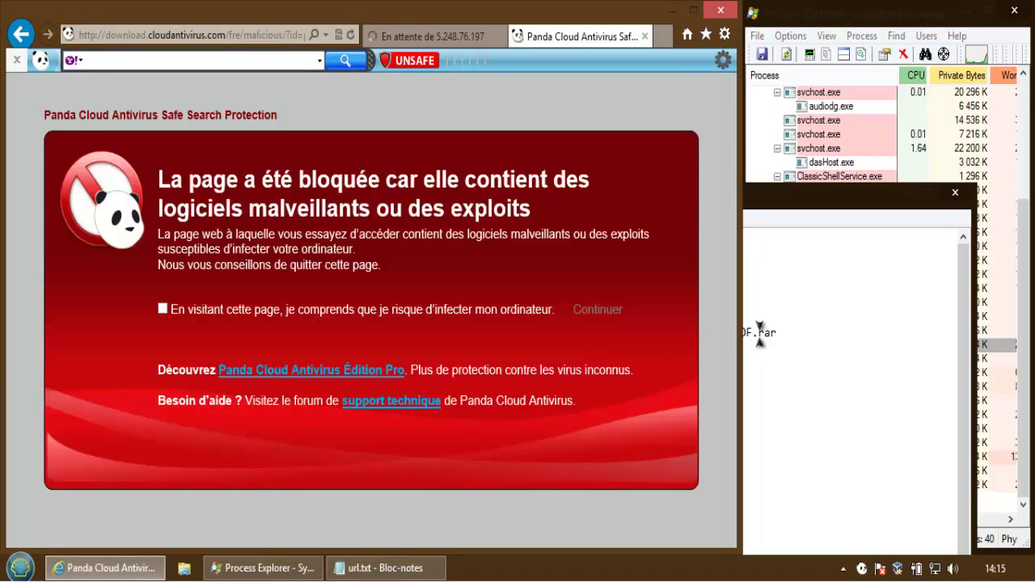
- Mark the ninth URL in url.txt with "v"
left_click(760, 332)
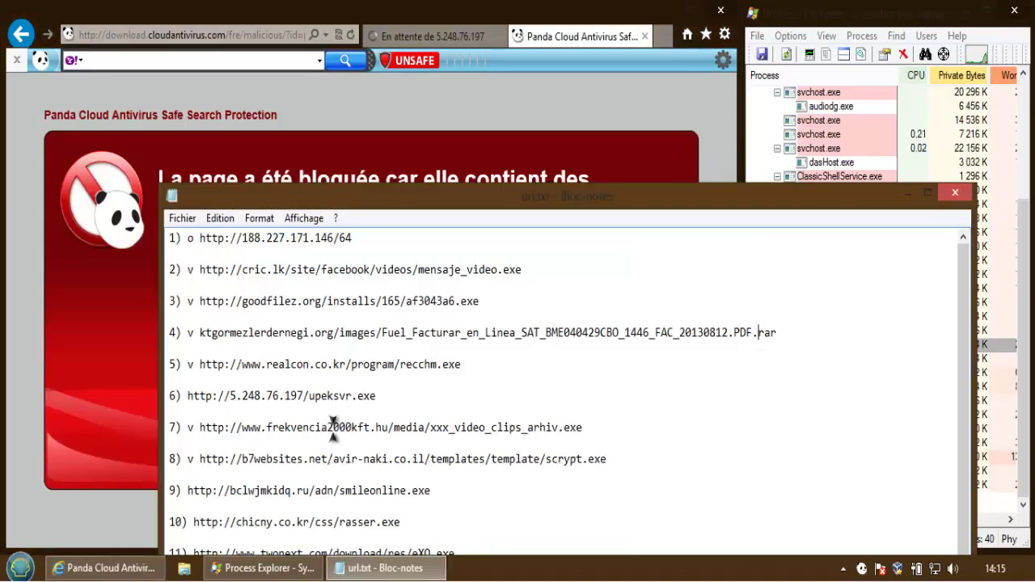
left_click(187, 490)
type("v")
left_click(404, 540)
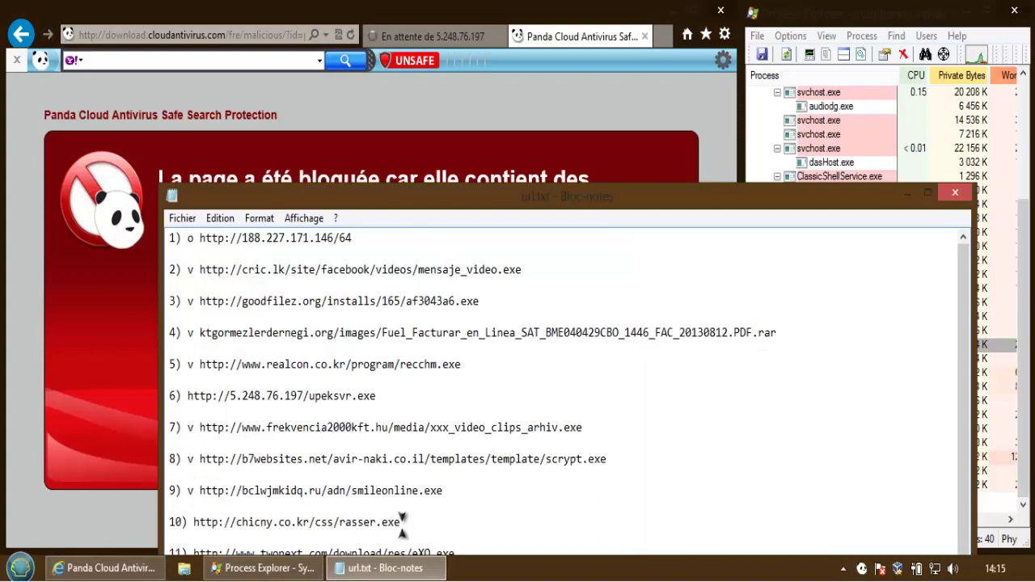
left_click(194, 522, "shift")
key("ctrl+c")
left_click(93, 374)
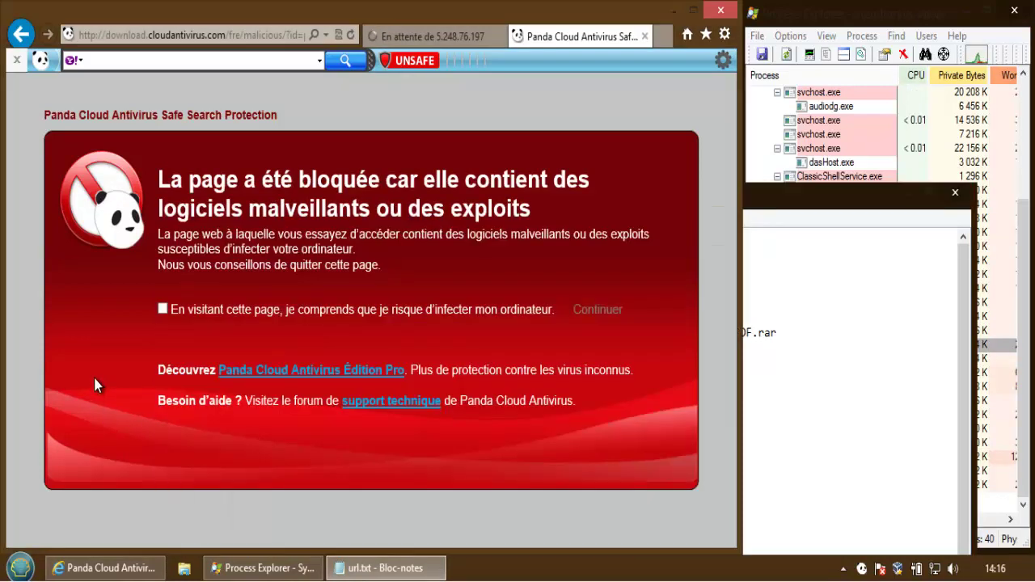
left_click(181, 35)
key("ctrl+v")
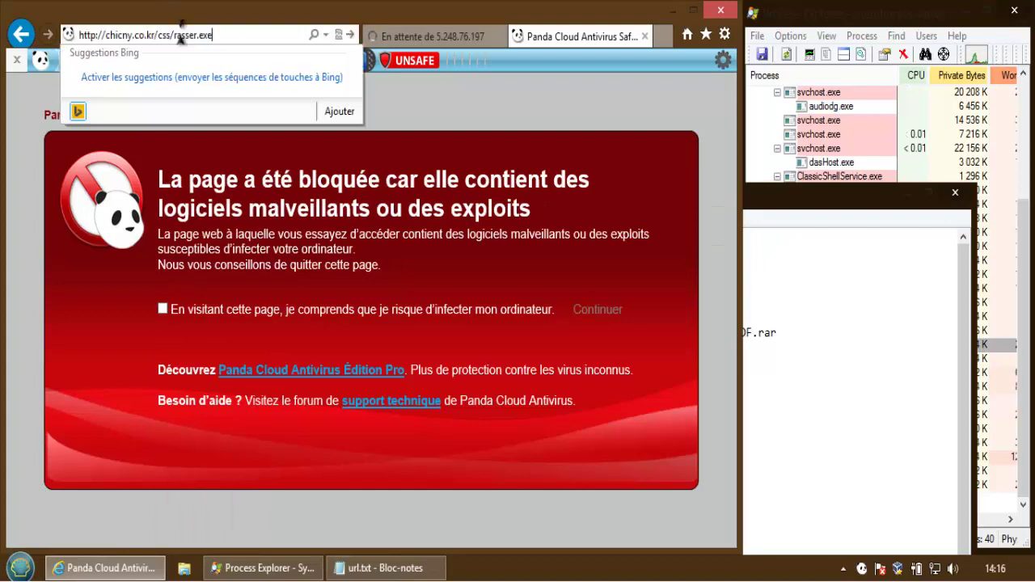
key("Return")
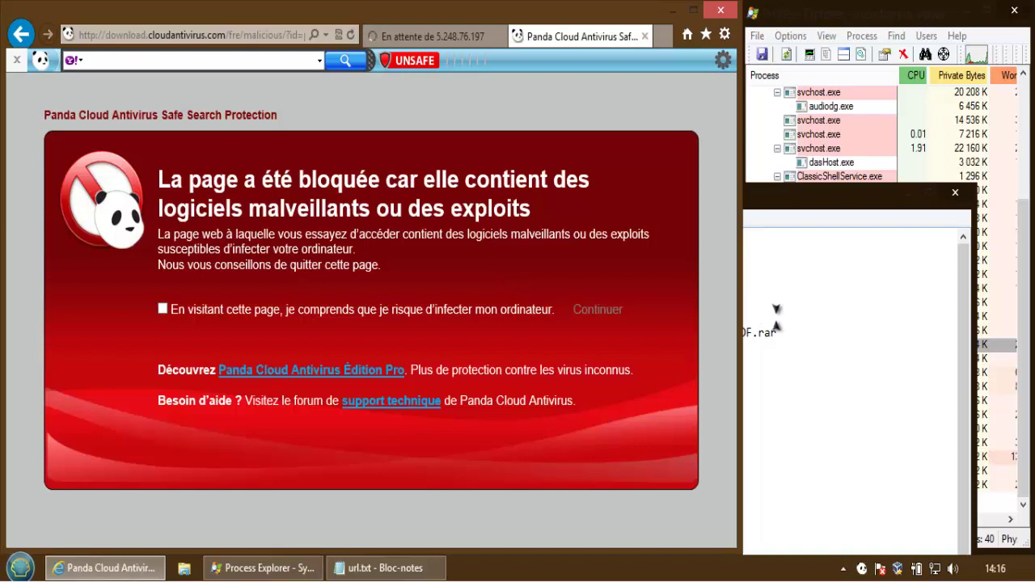
- Mark the tenth URL in url.txt with "v"
left_click(779, 327)
left_click_drag(962, 356, 958, 418)
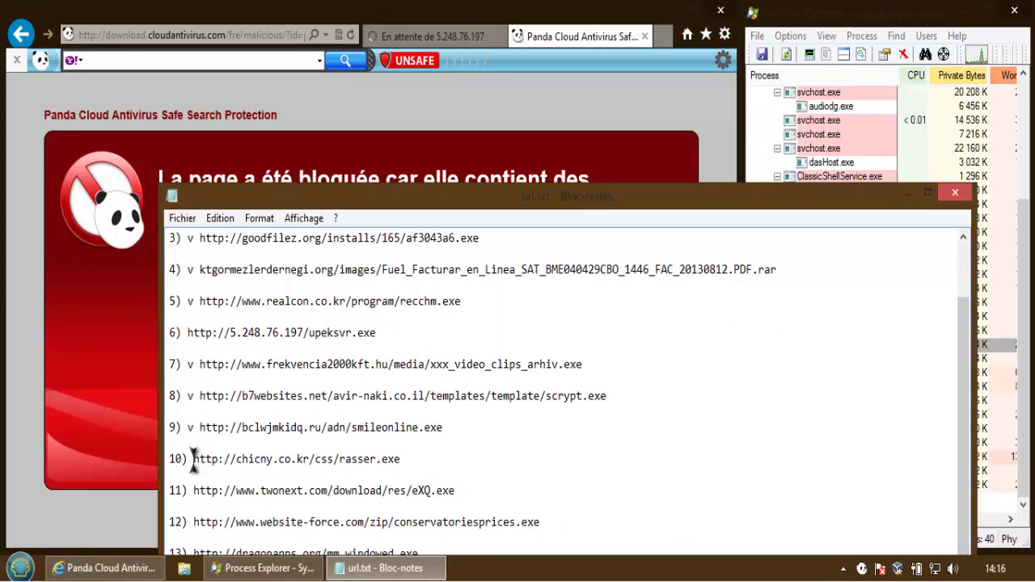
type("v")
left_click_drag(461, 490, 193, 490)
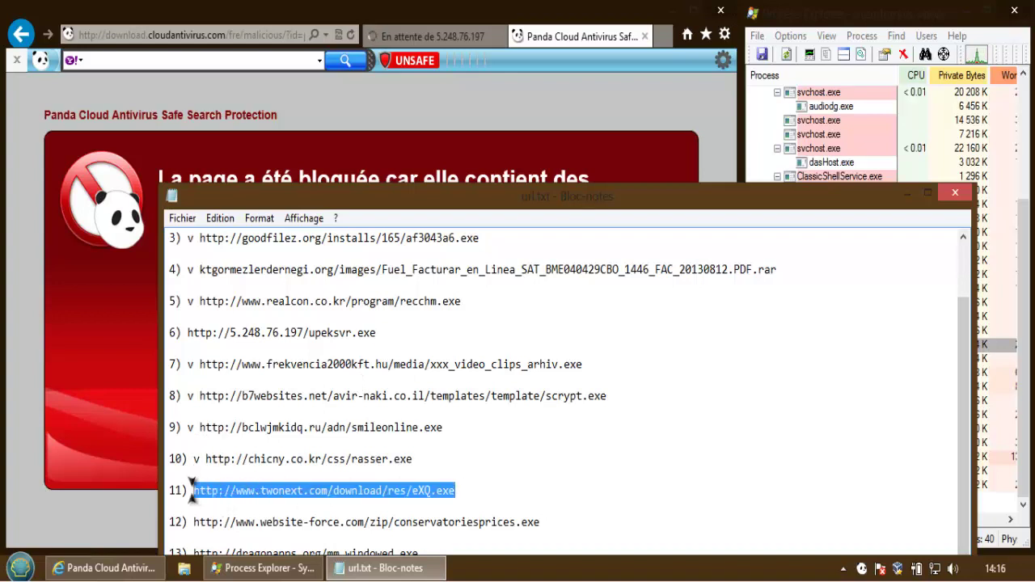
left_click(99, 407)
left_click(222, 36)
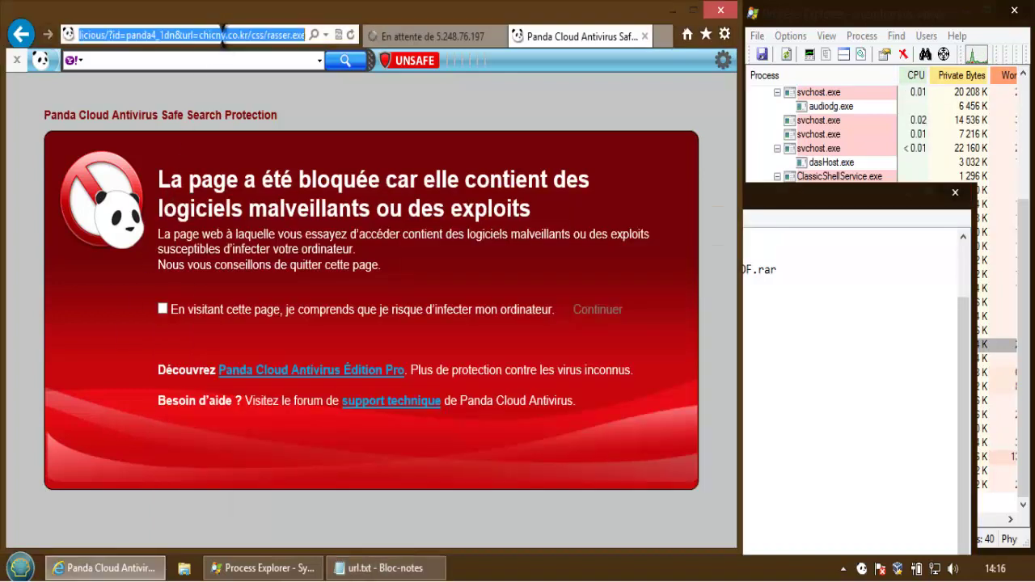
type("http://www.tweetnet.com/download/secretQ.exe")
key("Return")
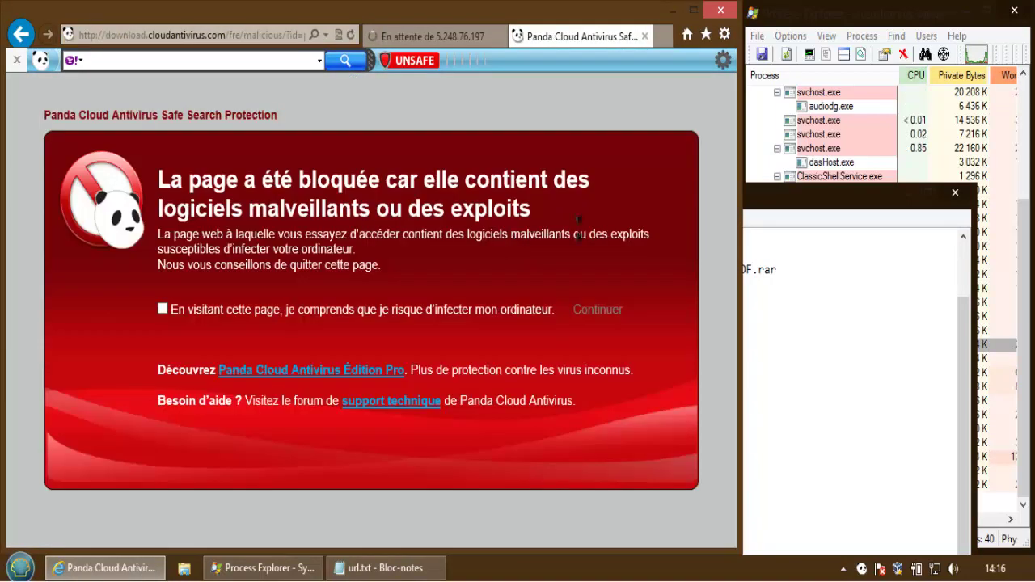
- Mark the eleventh URL in url.txt with "v"
left_click(788, 338)
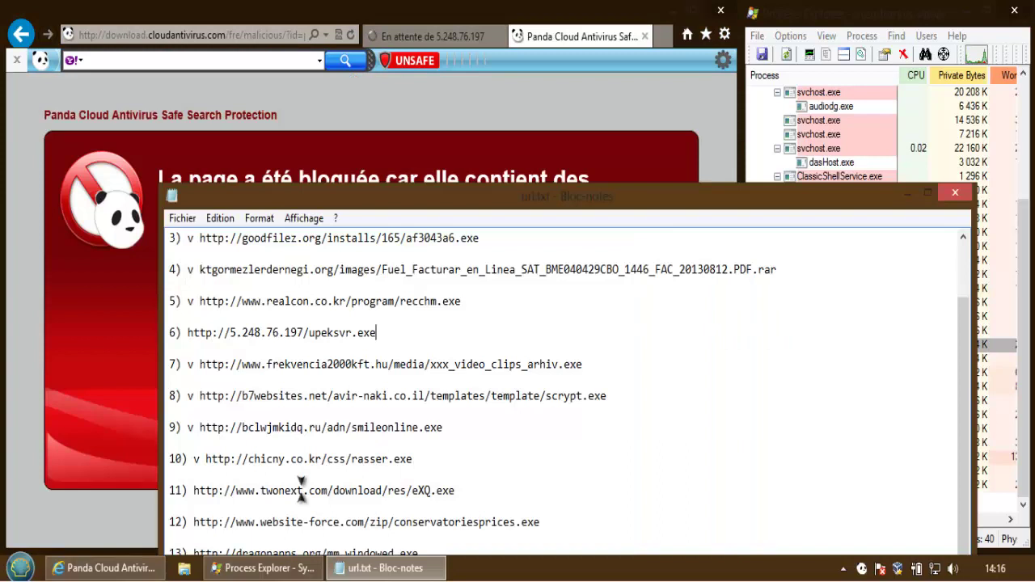
left_click(192, 489)
type("v")
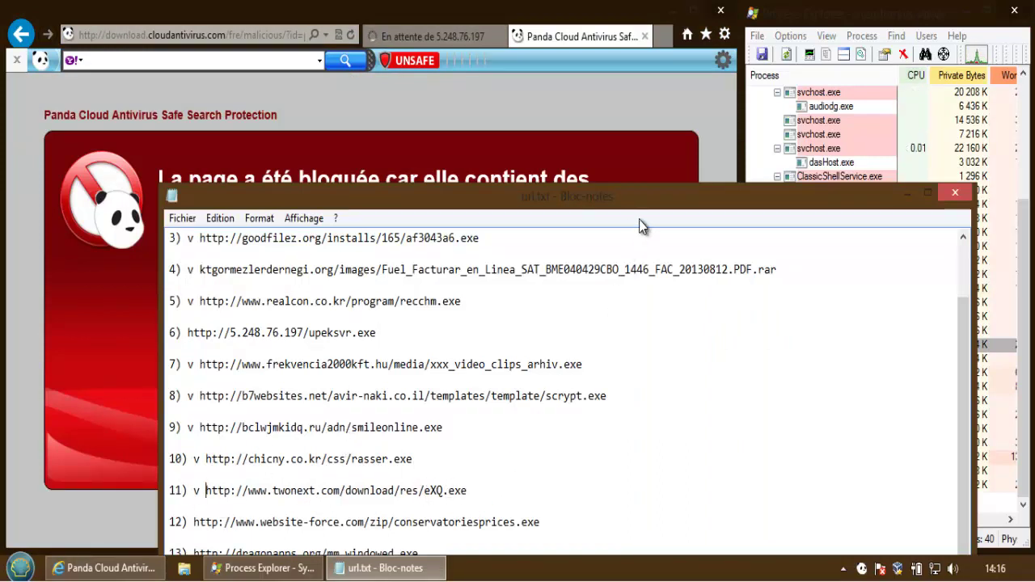
left_click_drag(655, 210, 684, 129)
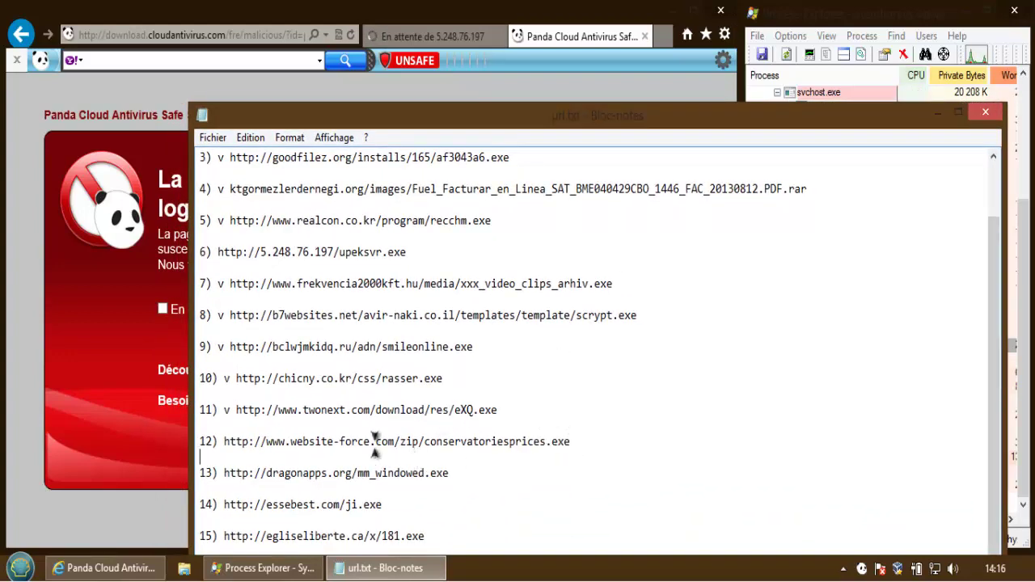
left_click_drag(571, 440, 224, 440)
key("ctrl+c")
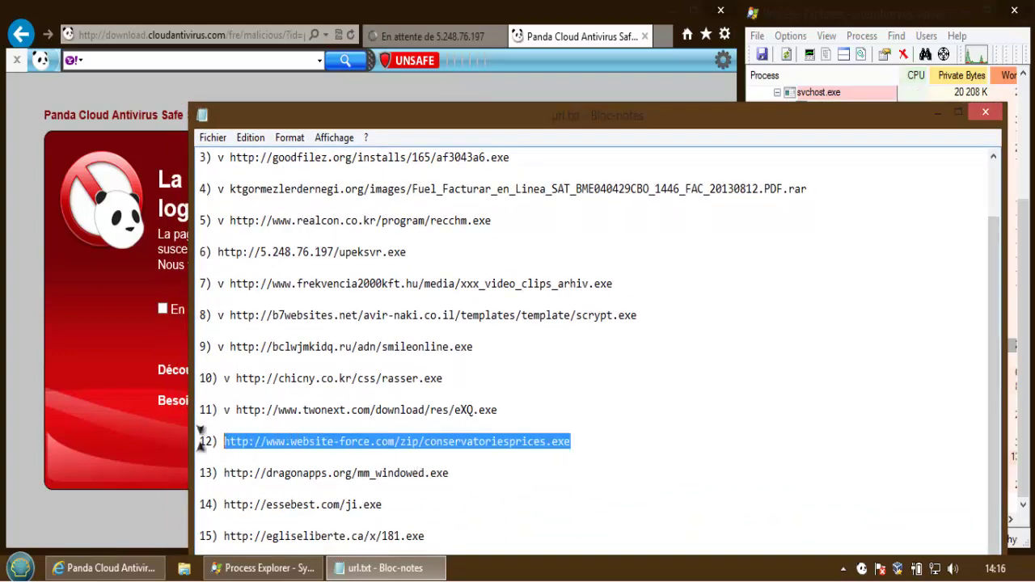
left_click(117, 371)
left_click(240, 35)
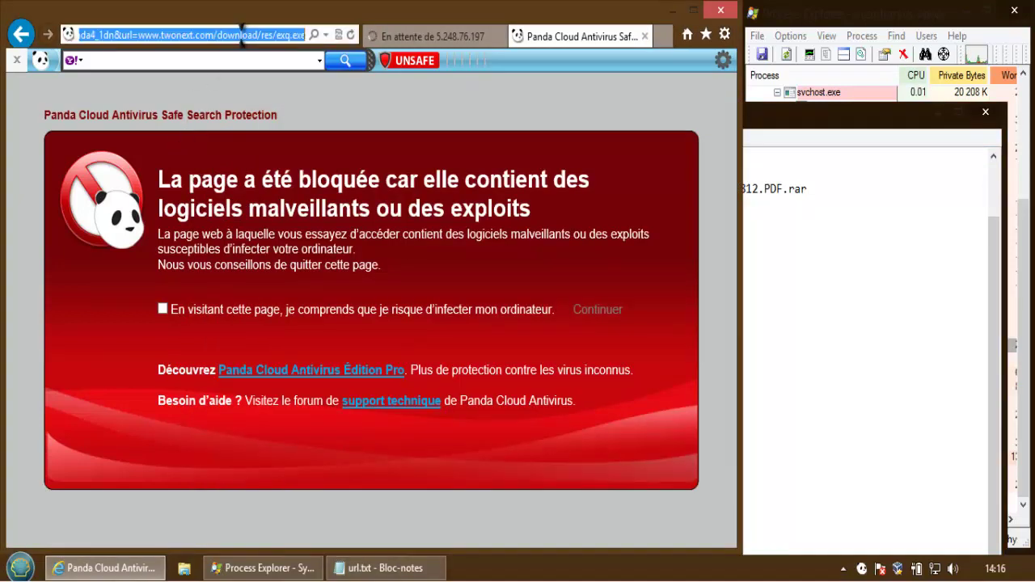
key("ctrl+v")
key("Return")
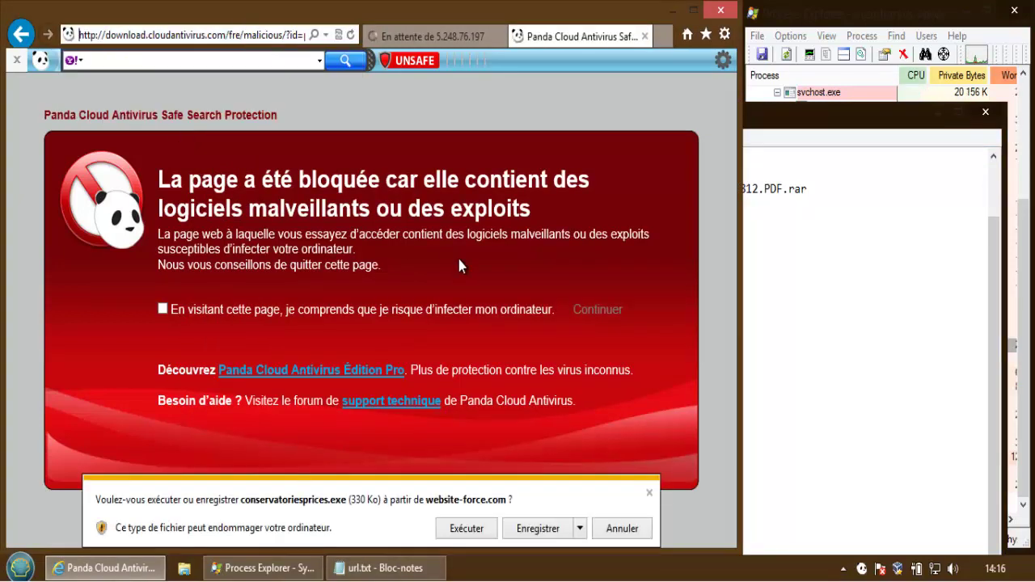
- Run conservatoriesprices.exe with Process Explorer in front to monitor it, and exit the puzzle program it launches
left_click(463, 528)
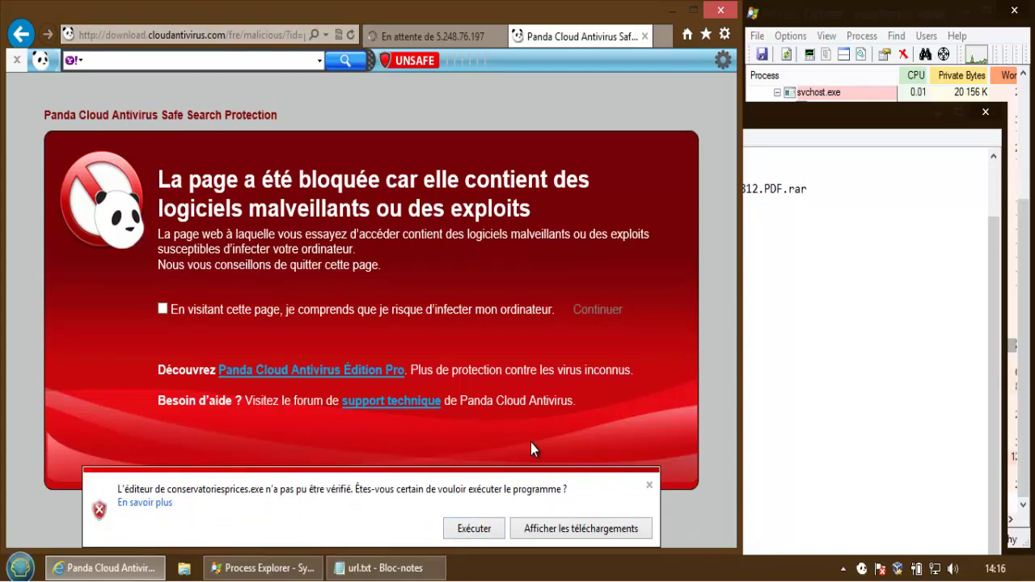
left_click(474, 531)
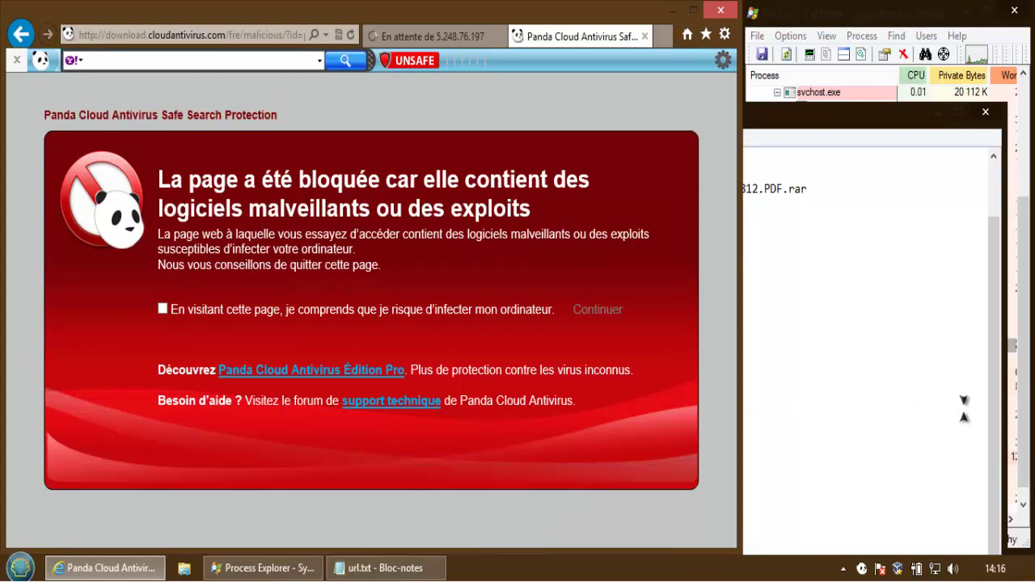
left_click(1011, 416)
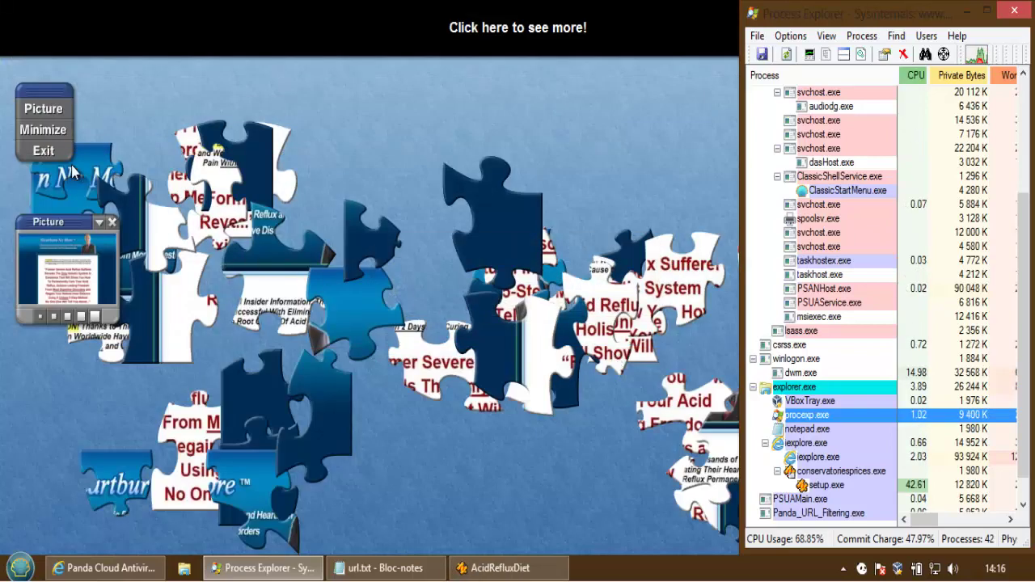
left_click(44, 151)
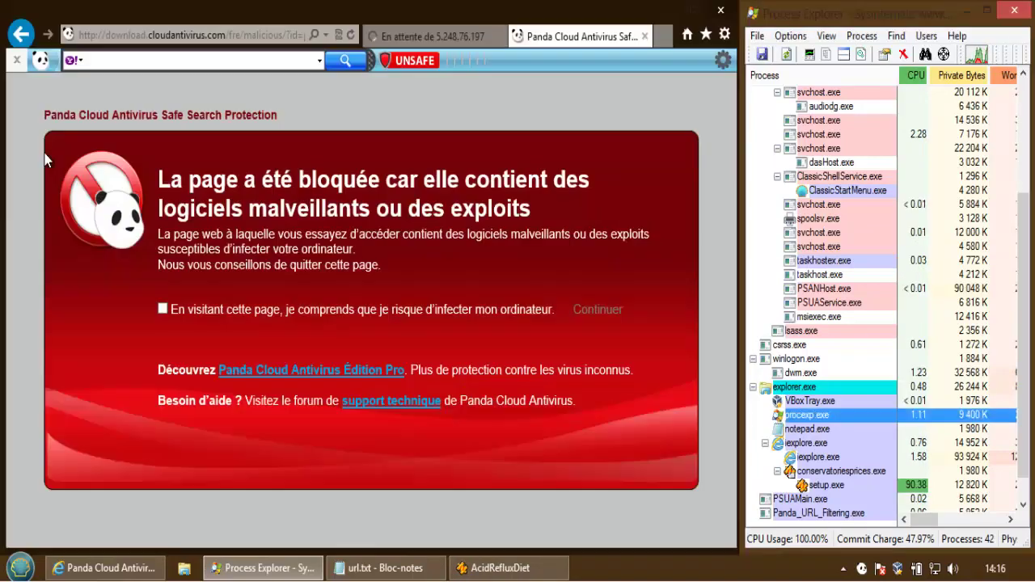
- Delete the twelfth entry, the website-force.com URL, from url.txt
left_click(368, 570)
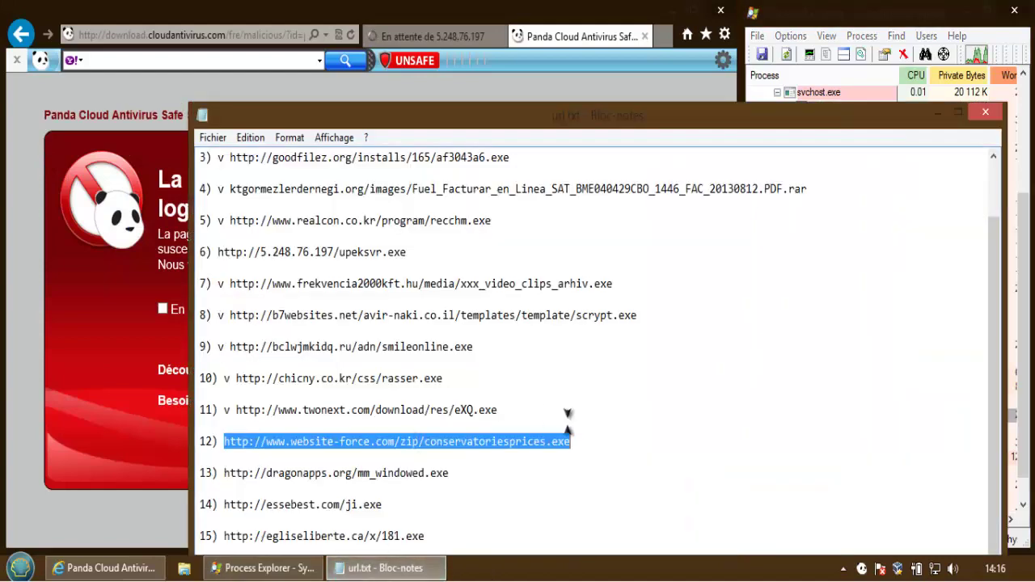
left_click(577, 440)
left_click(196, 441, "shift")
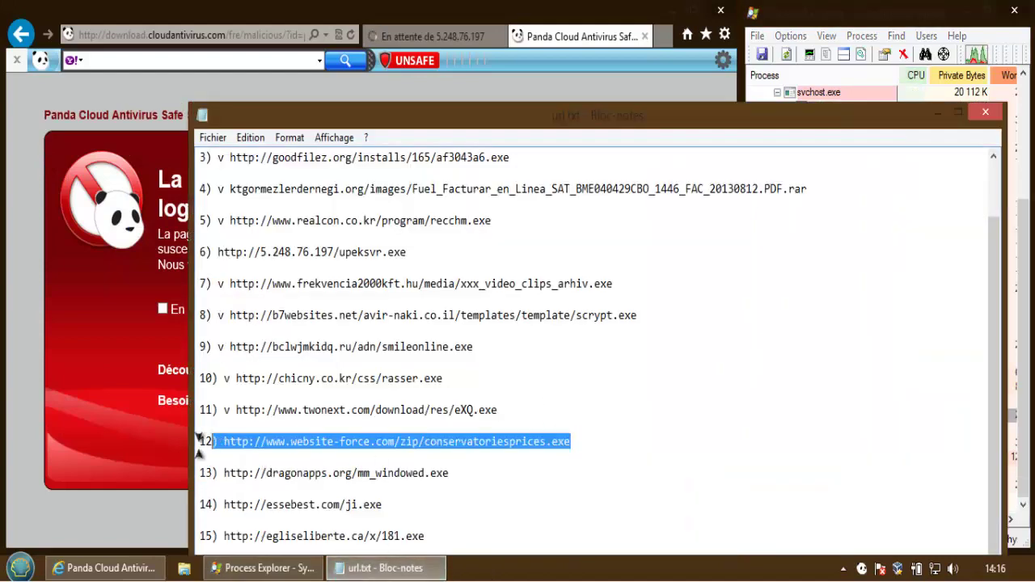
key("BackSpace")
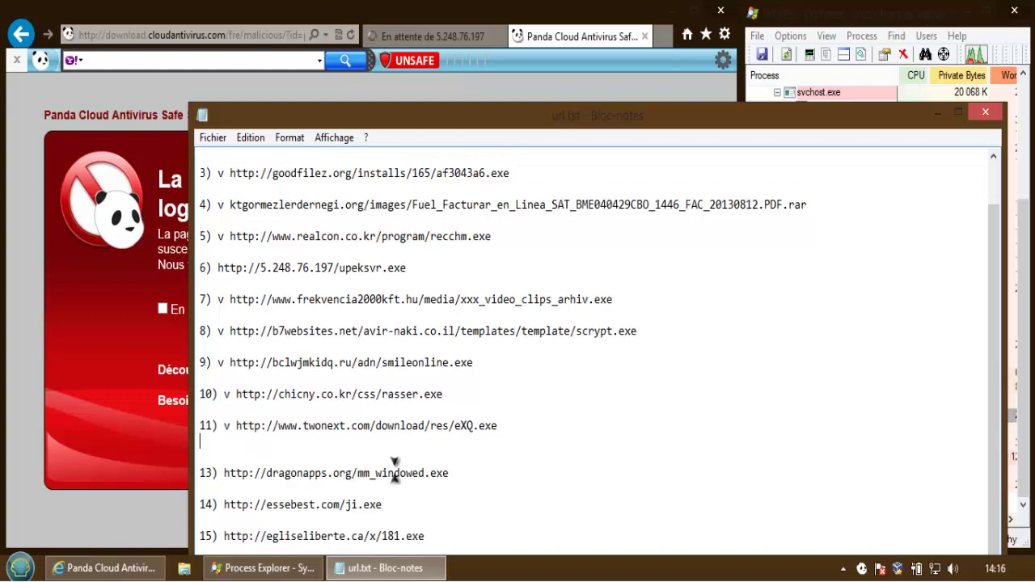
left_click_drag(450, 473, 226, 475)
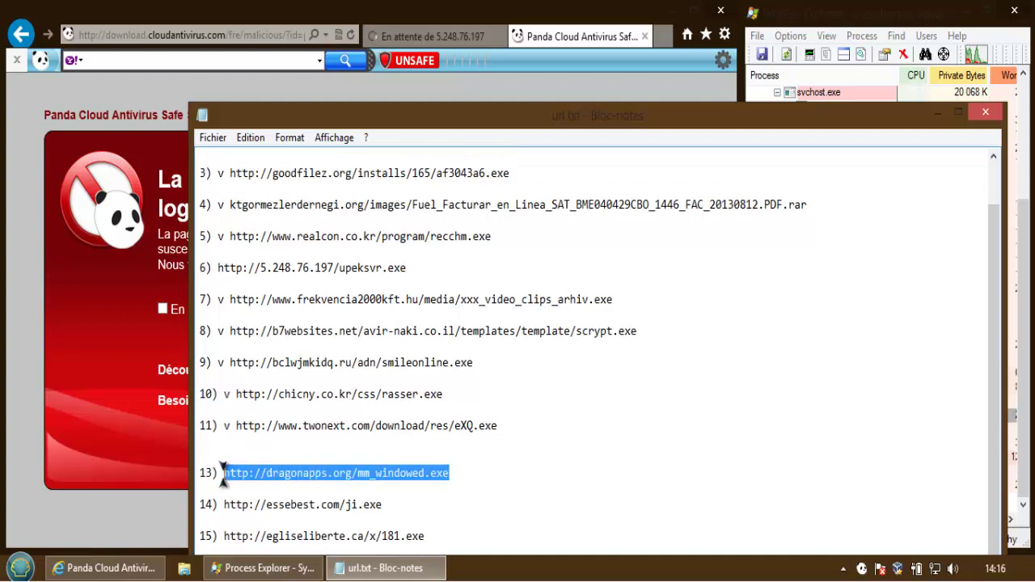
key("ctrl+c")
left_click(158, 458)
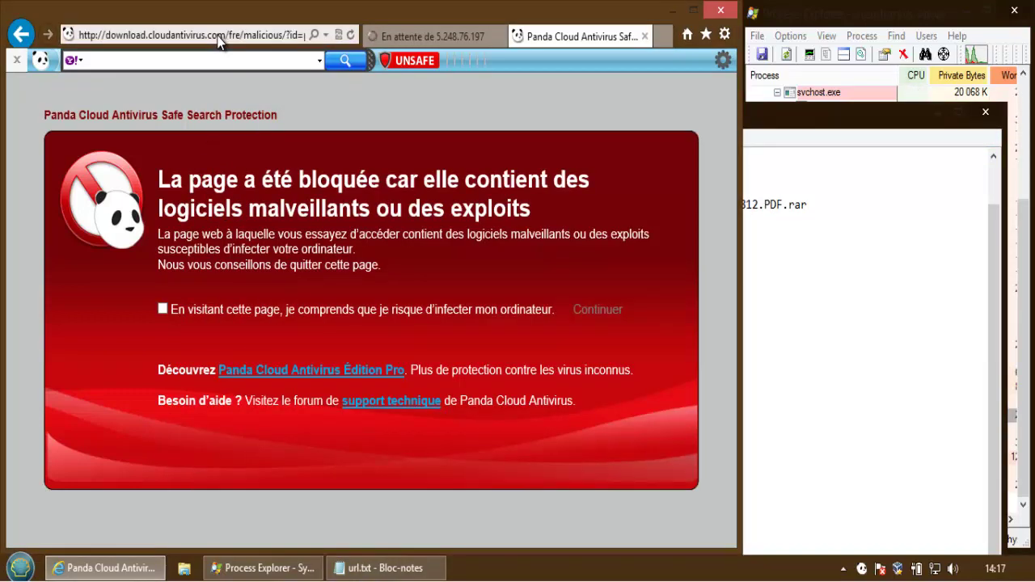
left_click(217, 34)
key("ctrl+v")
key("Return")
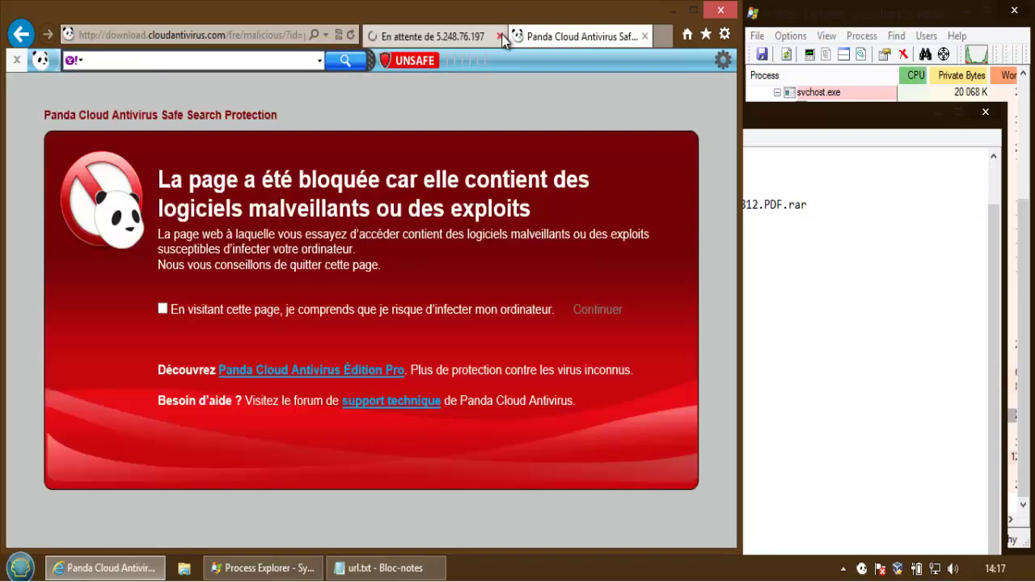
left_click(499, 36)
- Mark the sixth URL in url.txt with "o" and the thirteenth with "v"
left_click(783, 245)
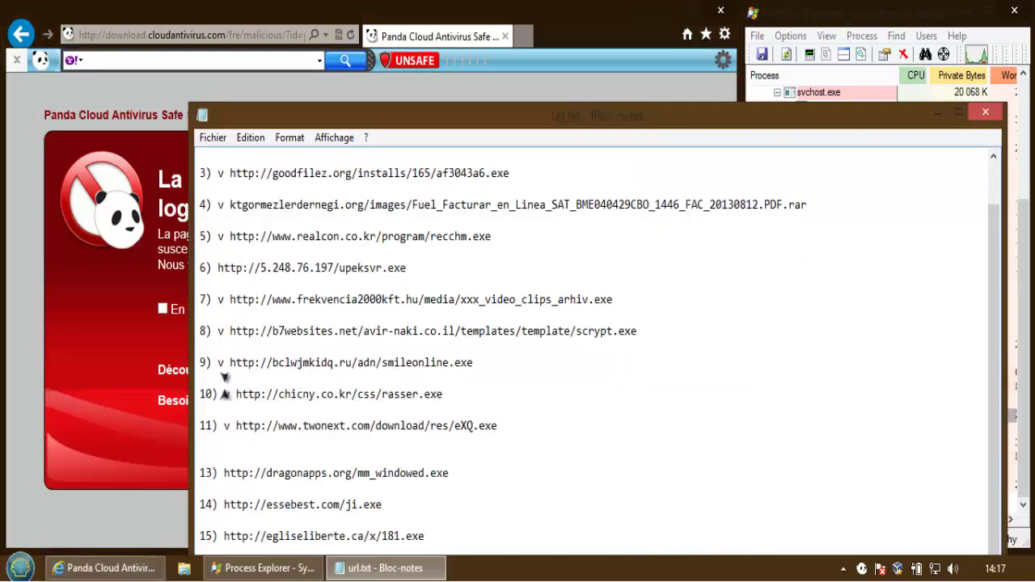
left_click(216, 267)
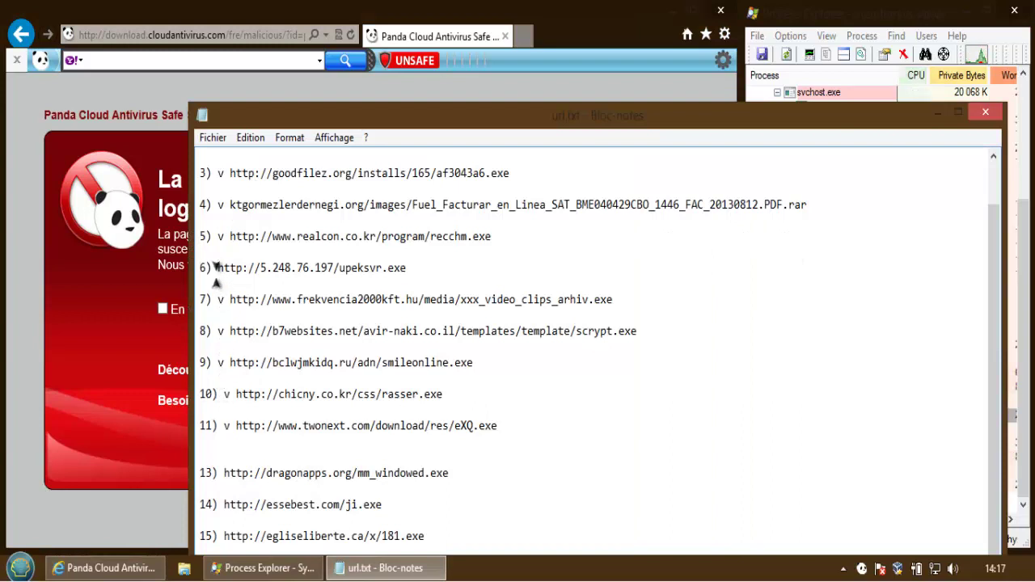
type("v")
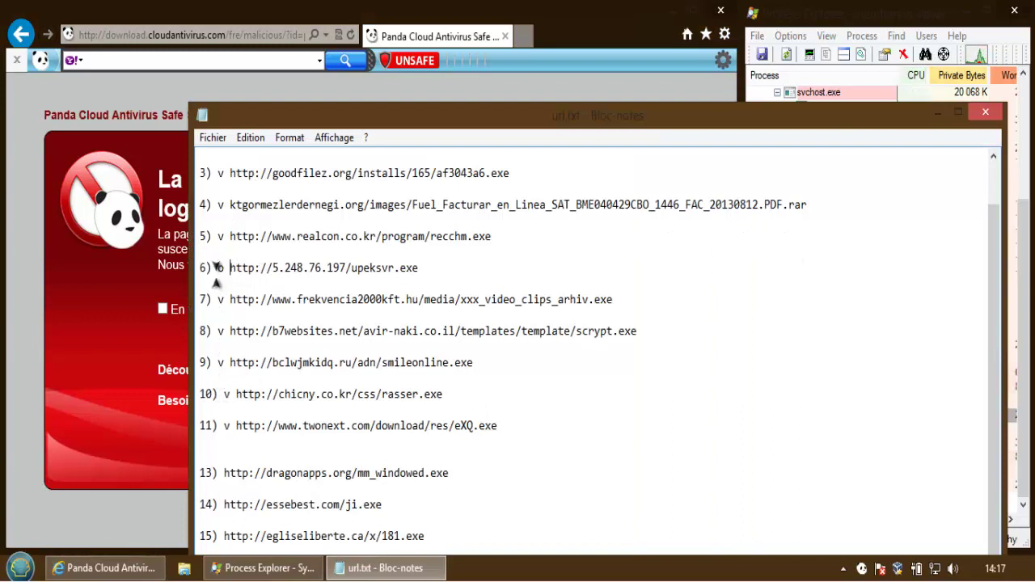
left_click(224, 473)
type("v")
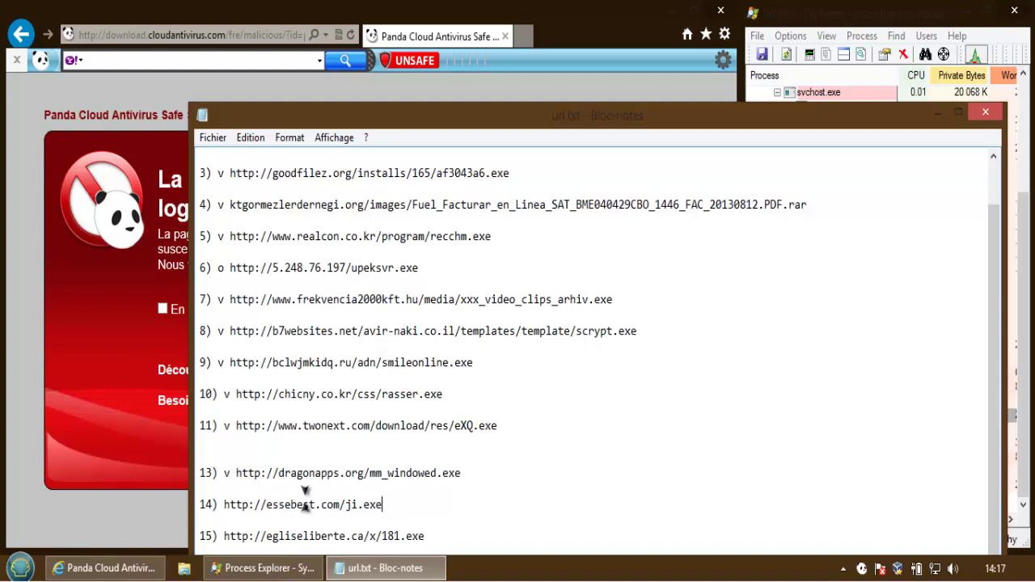
left_click_drag(381, 504, 227, 504)
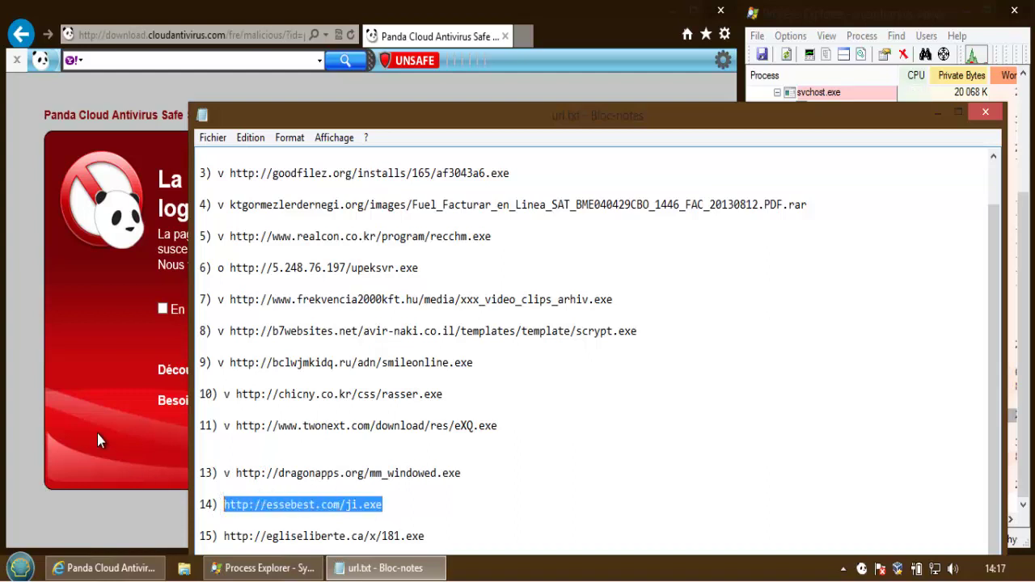
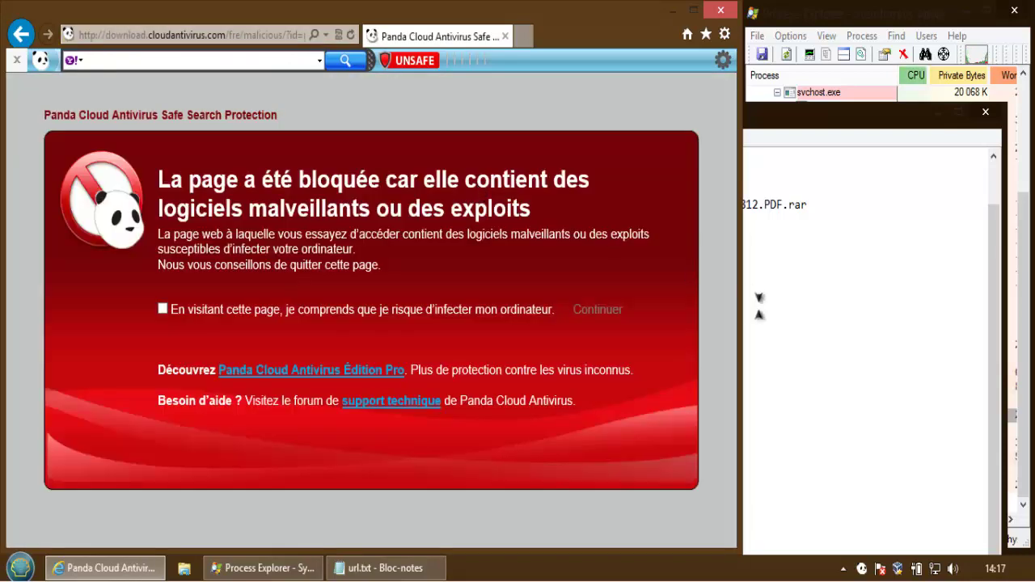
left_click(781, 319)
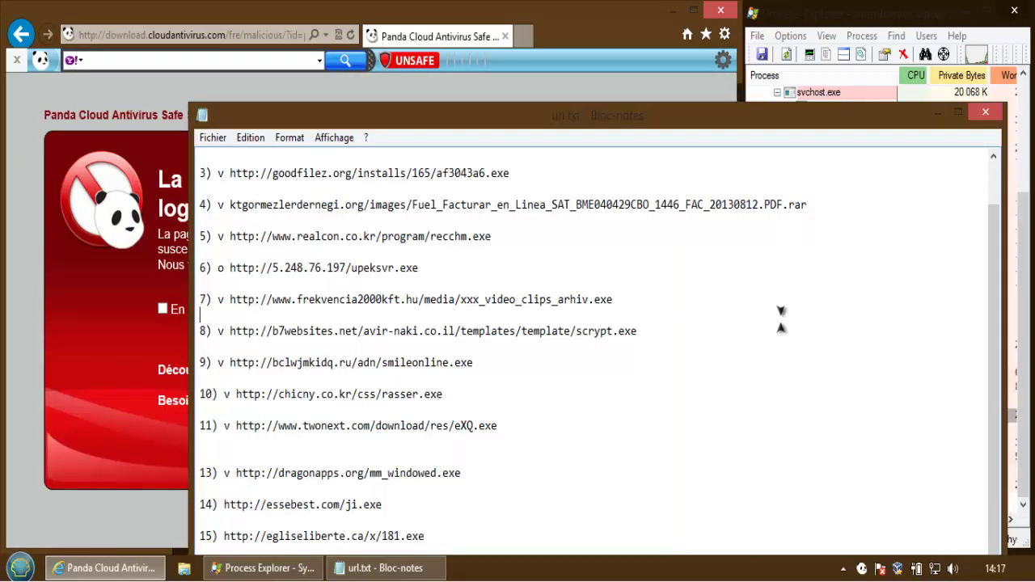
left_click(224, 505)
type("v")
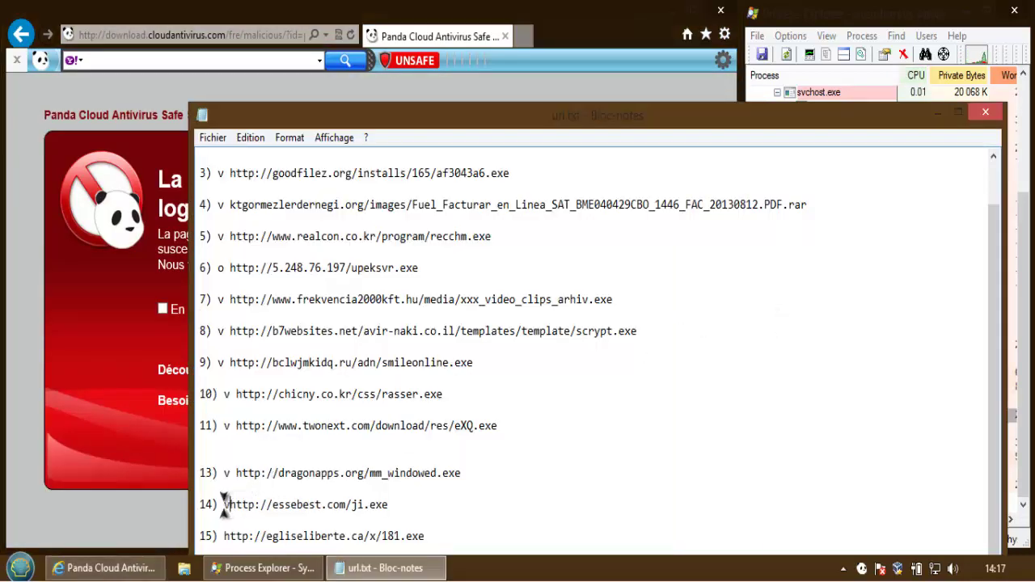
left_click_drag(425, 536, 236, 536)
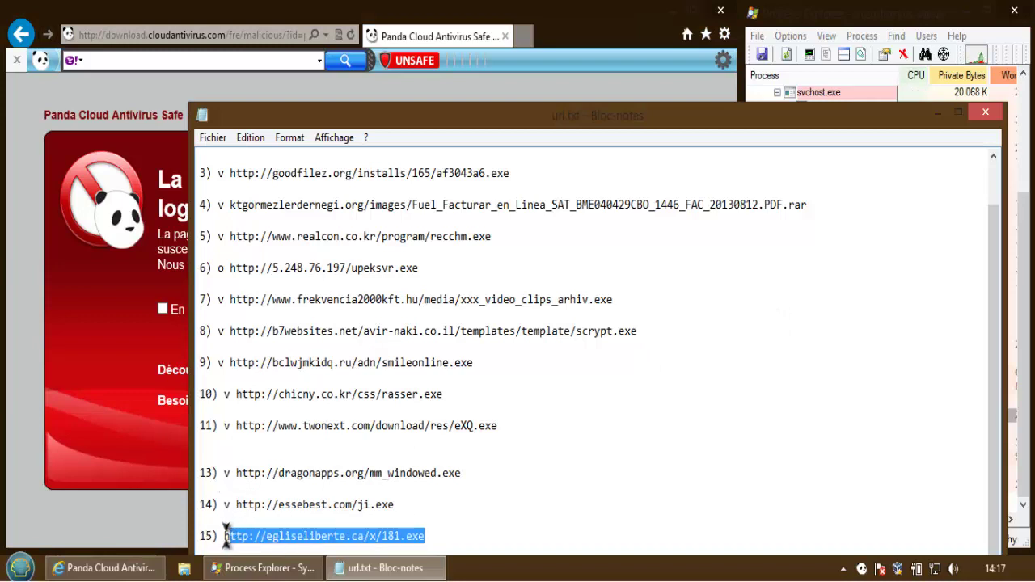
left_click(128, 437)
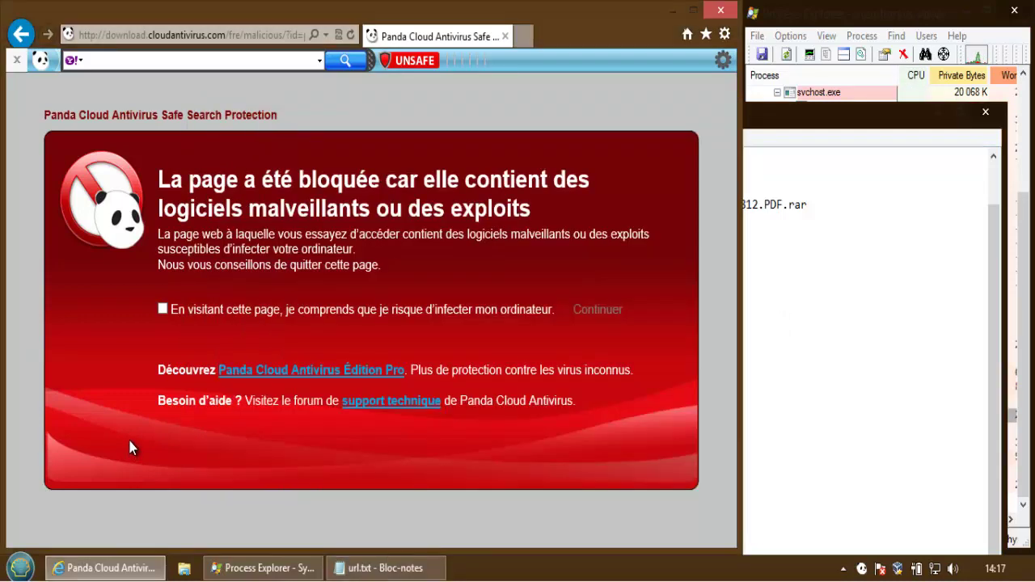
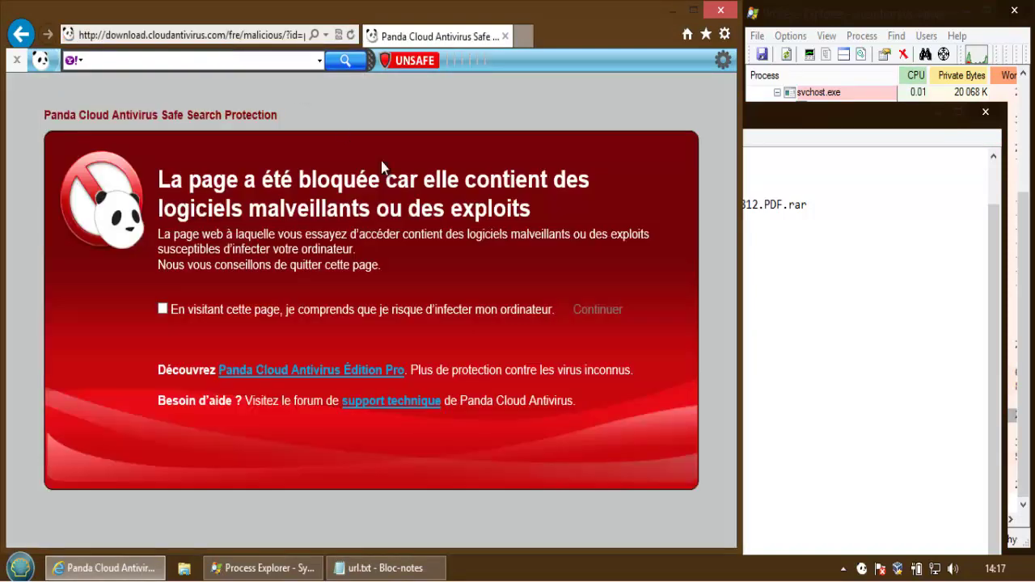
left_click(803, 377)
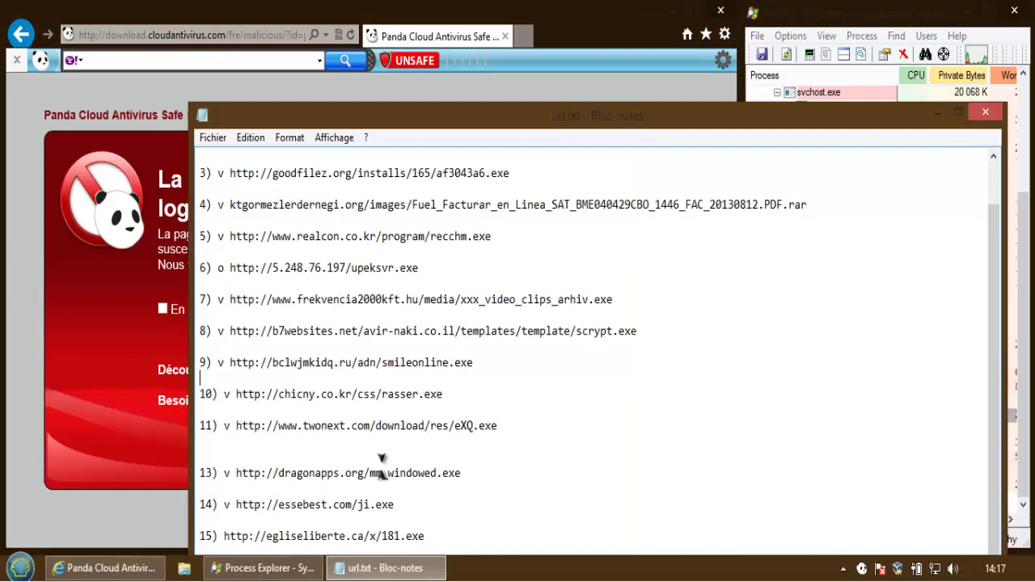
left_click(224, 536)
type("v")
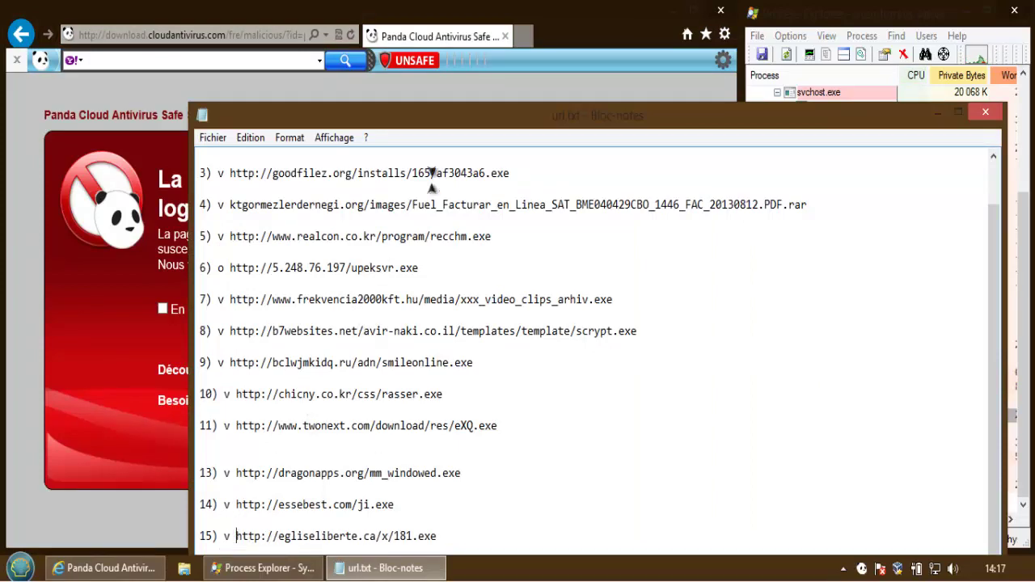
left_click_drag(458, 120, 459, 33)
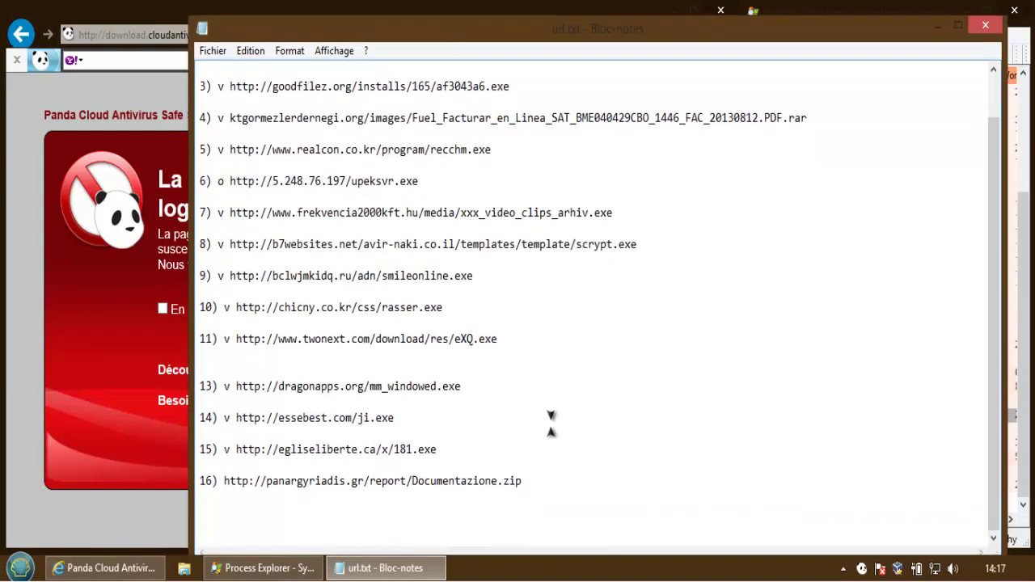
left_click_drag(532, 481, 227, 483)
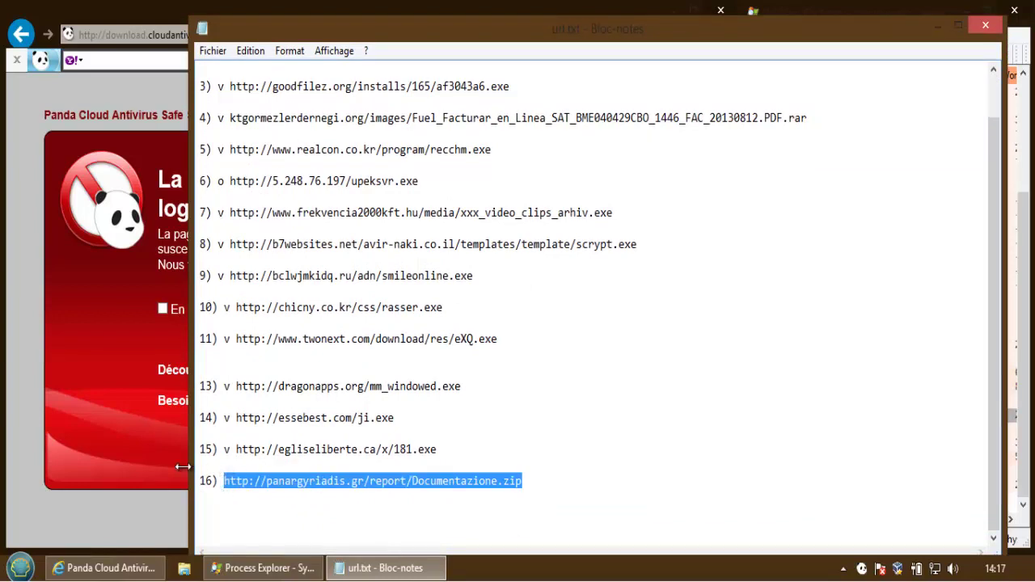
left_click(134, 437)
left_click(220, 32)
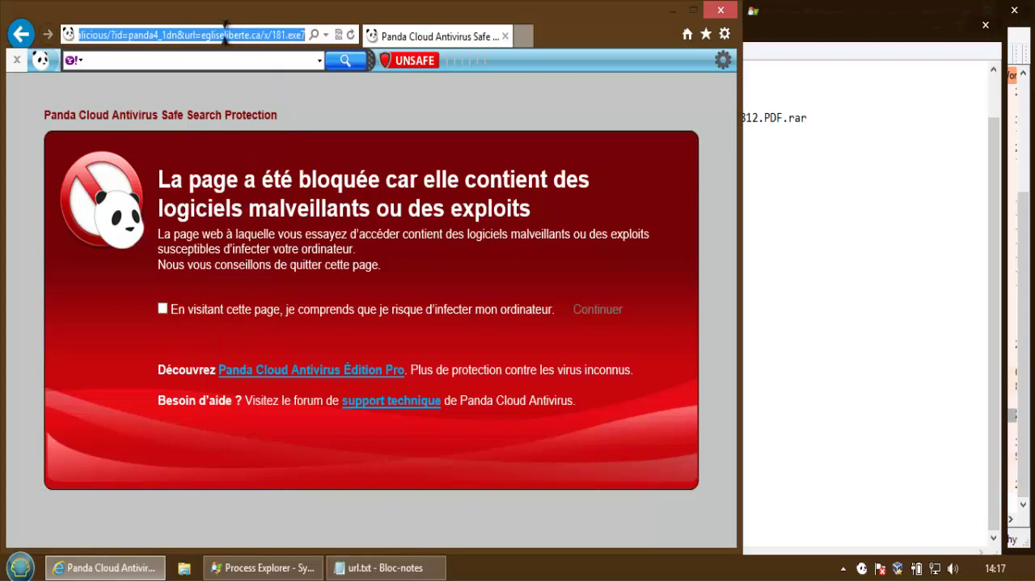
type("http://panergyradio.jp/report/Documentations.zip")
key("Return")
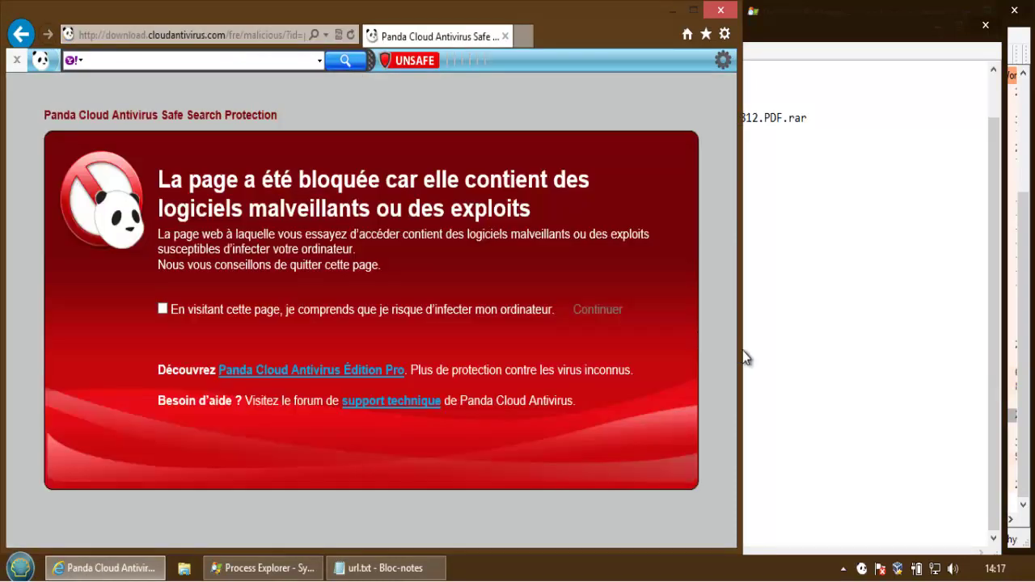
- Mark the sixteenth URL in url.txt with "v", then save the file and minimize its window
left_click(744, 352)
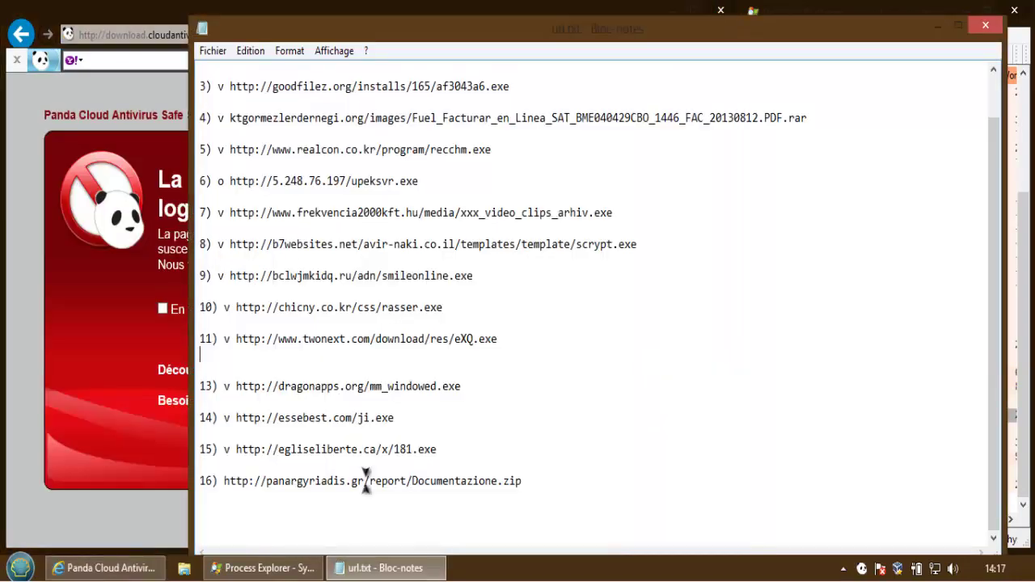
left_click(224, 482)
type("v")
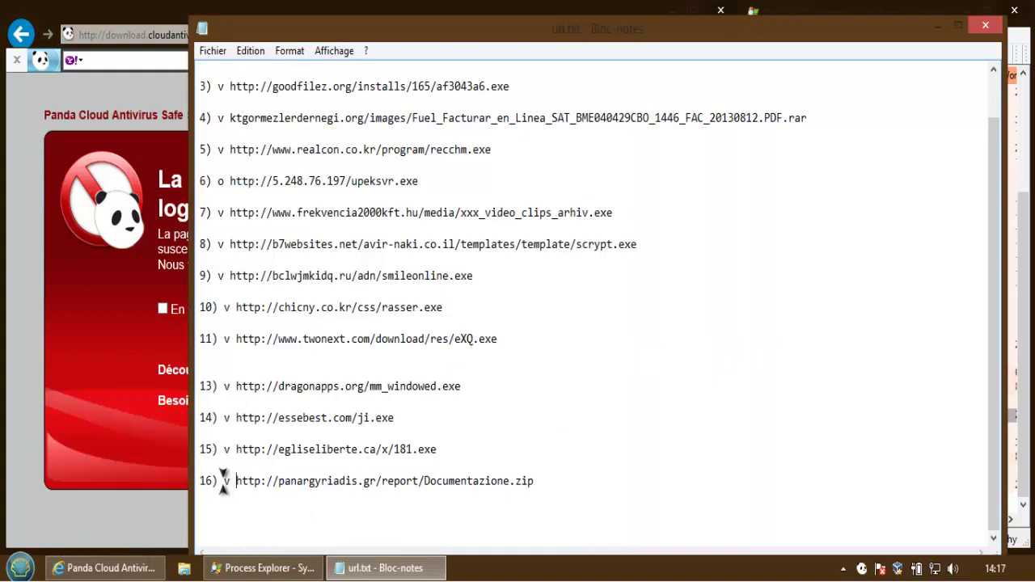
left_click(212, 51)
left_click(194, 109)
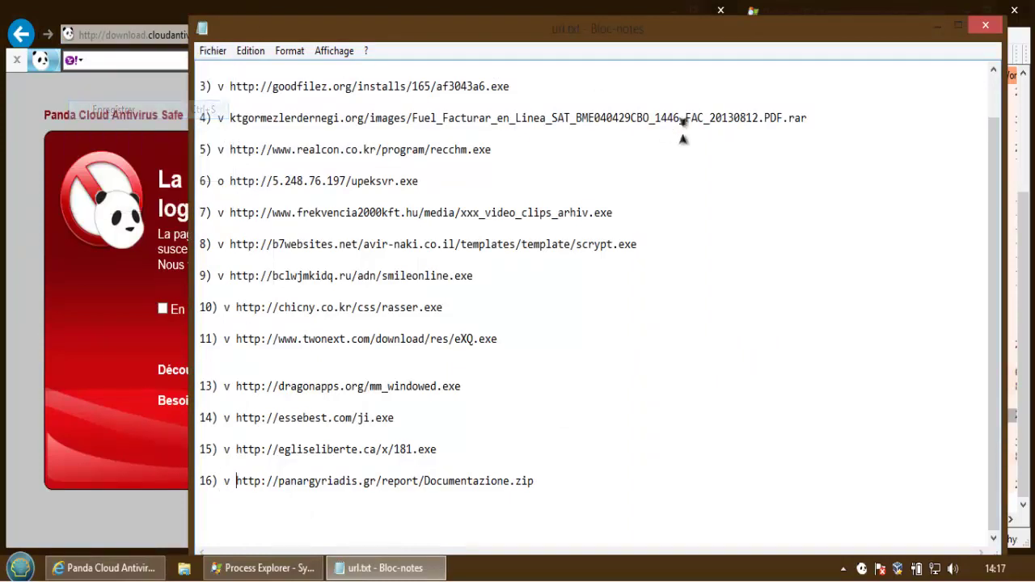
left_click(936, 27)
- Open the website keygenguru.com in the browser
left_click(239, 35)
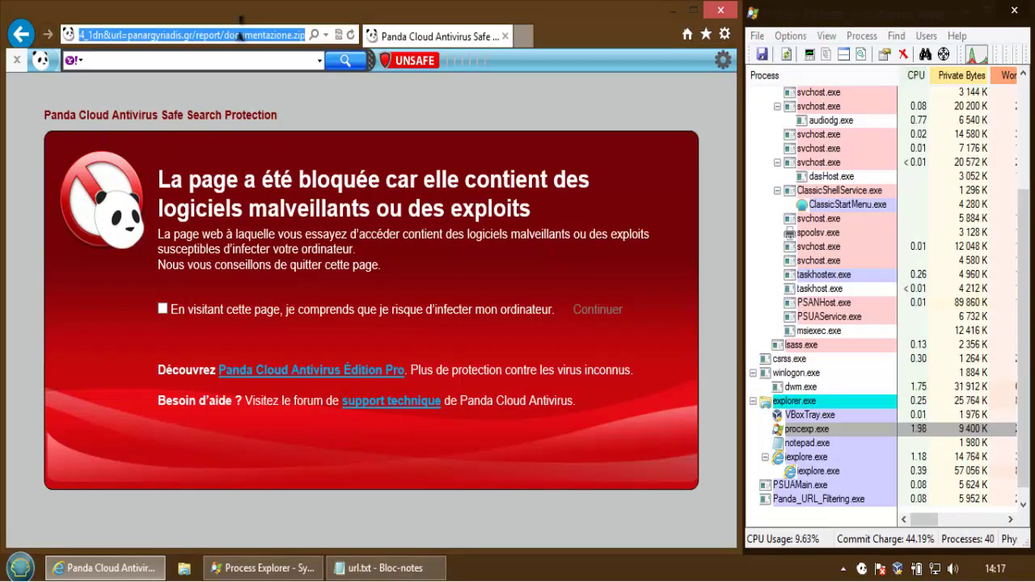
type("keygenguru")
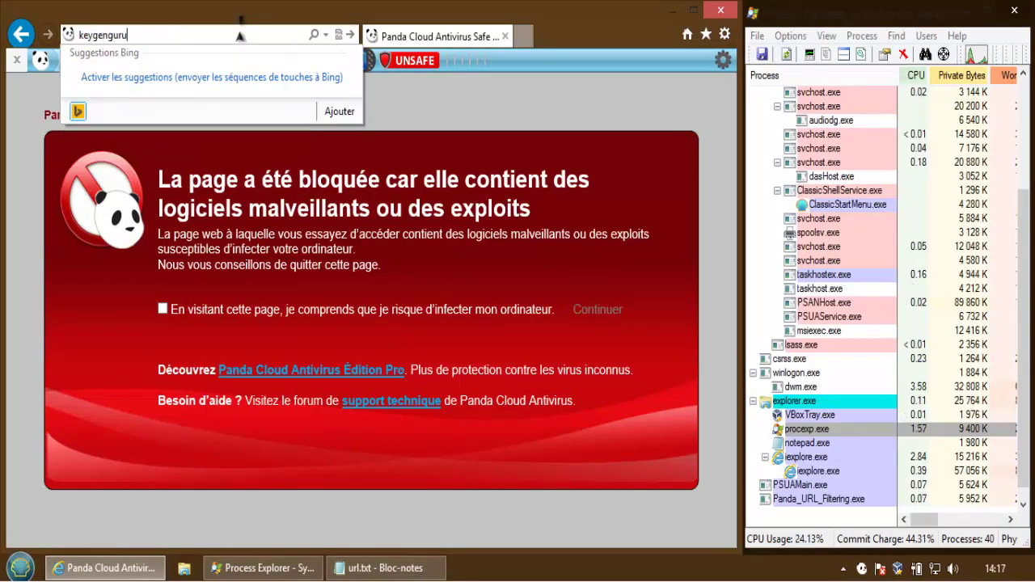
type(".com")
key("Return")
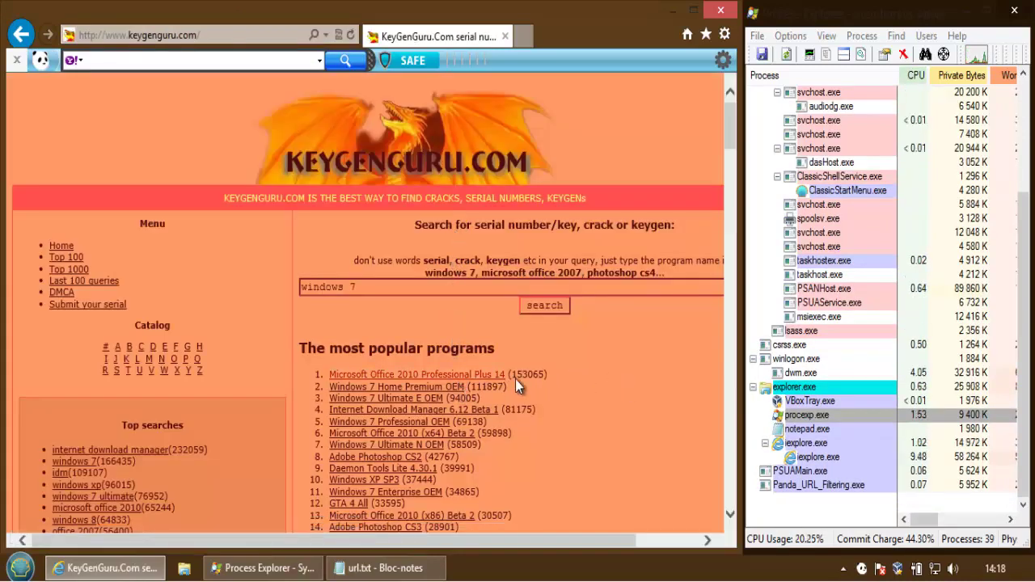
- Download the keygen for Microsoft Office 2010 Professional Plus 14 and open Microsoft_Office_2010_keygen.zip
left_click(488, 376)
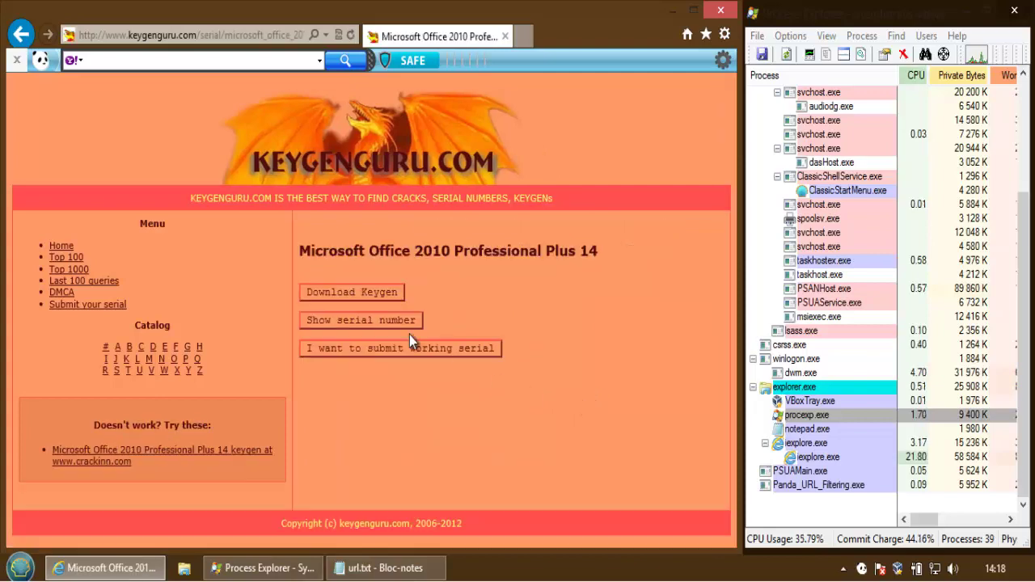
left_click(359, 291)
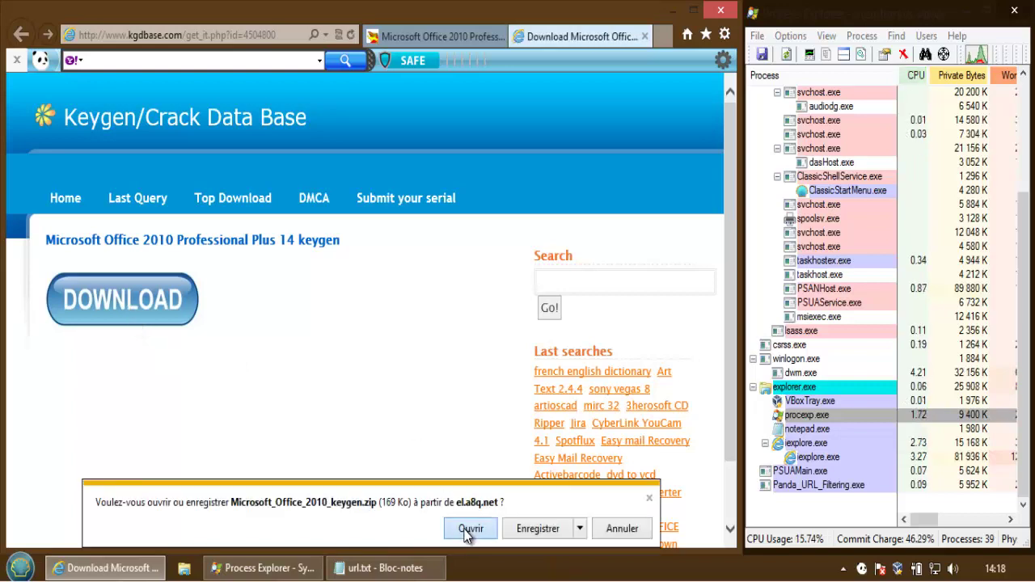
left_click(466, 532)
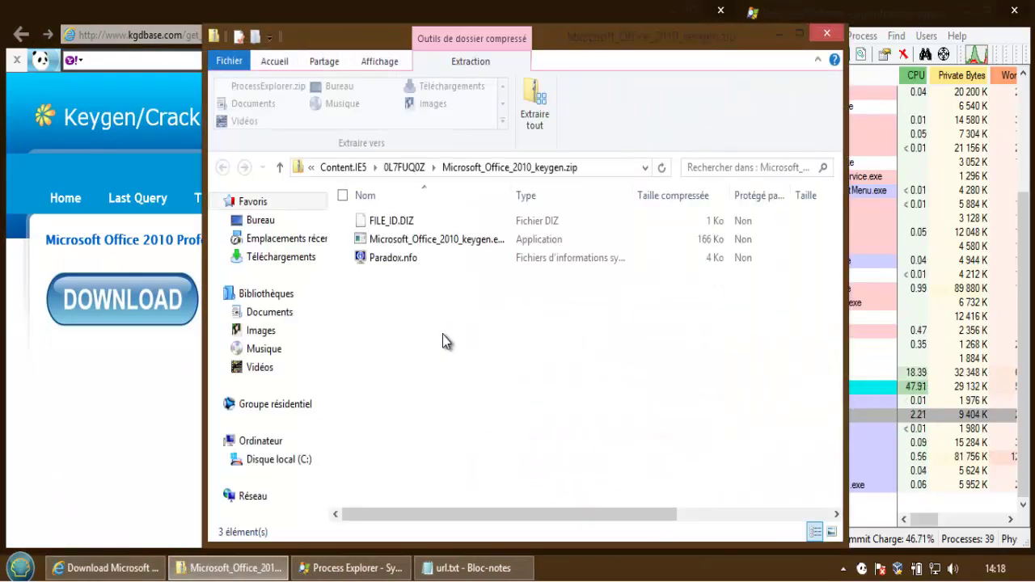
- Run the Microsoft_Office_2010_keygen application from the archive with Process Explorer in front, dismiss the error, and close the archive window
double_click(427, 239)
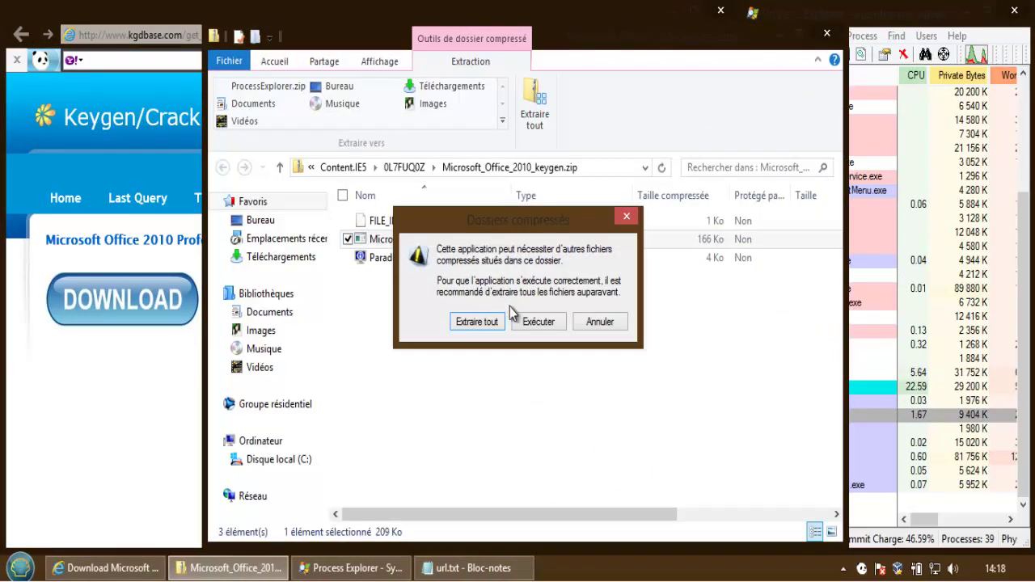
left_click(535, 322)
left_click(558, 322)
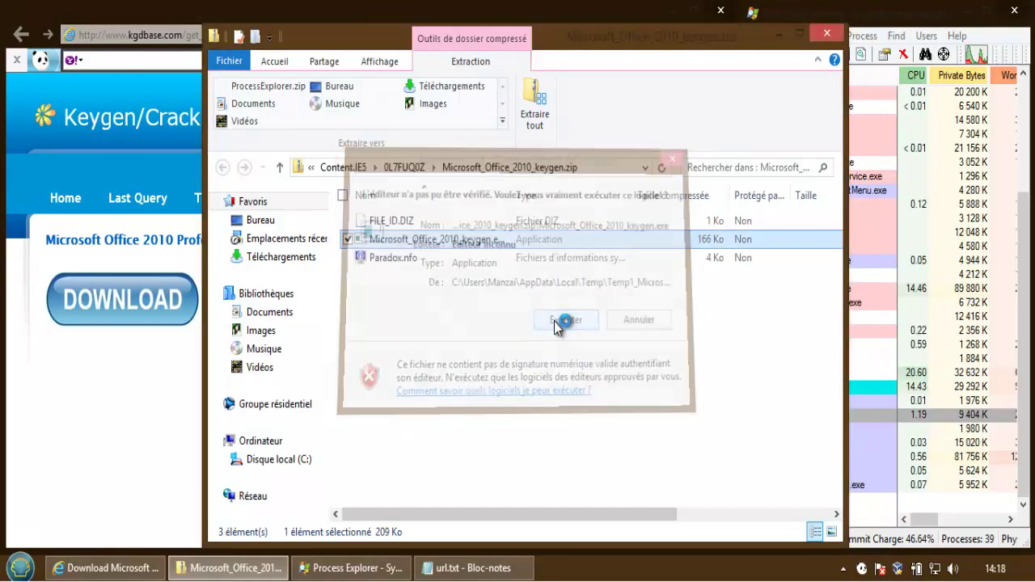
left_click(900, 455)
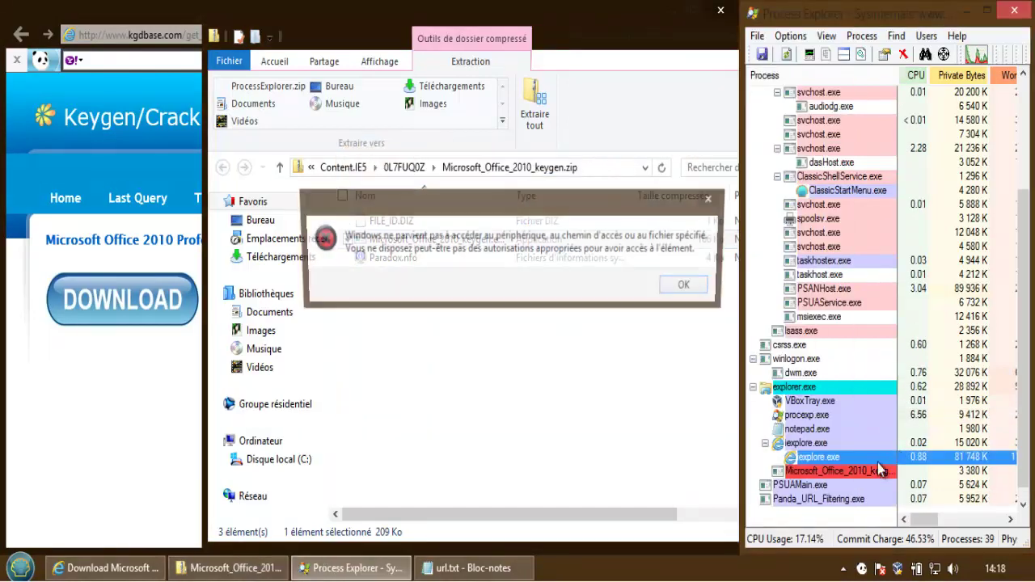
left_click(684, 288)
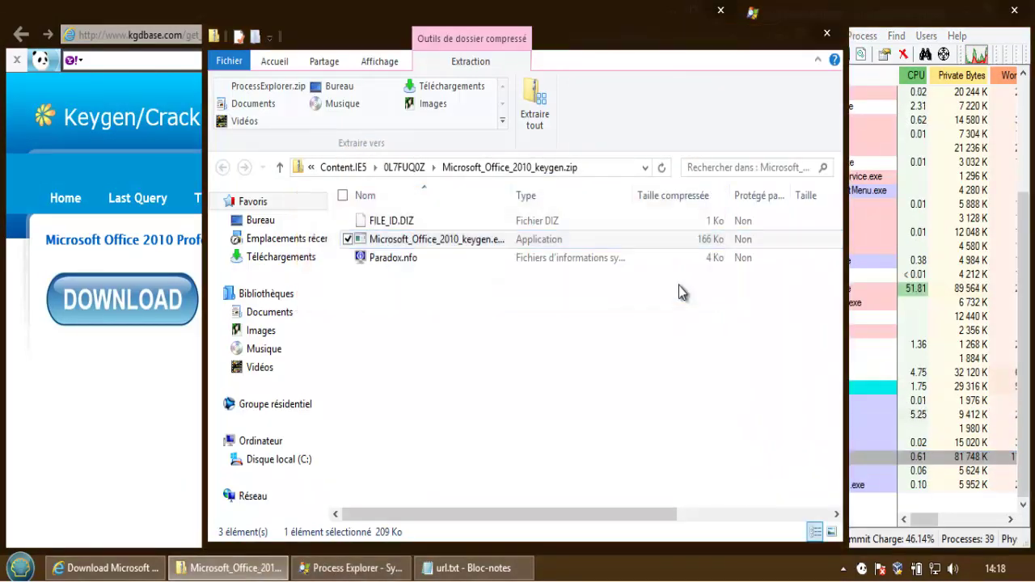
left_click(612, 294)
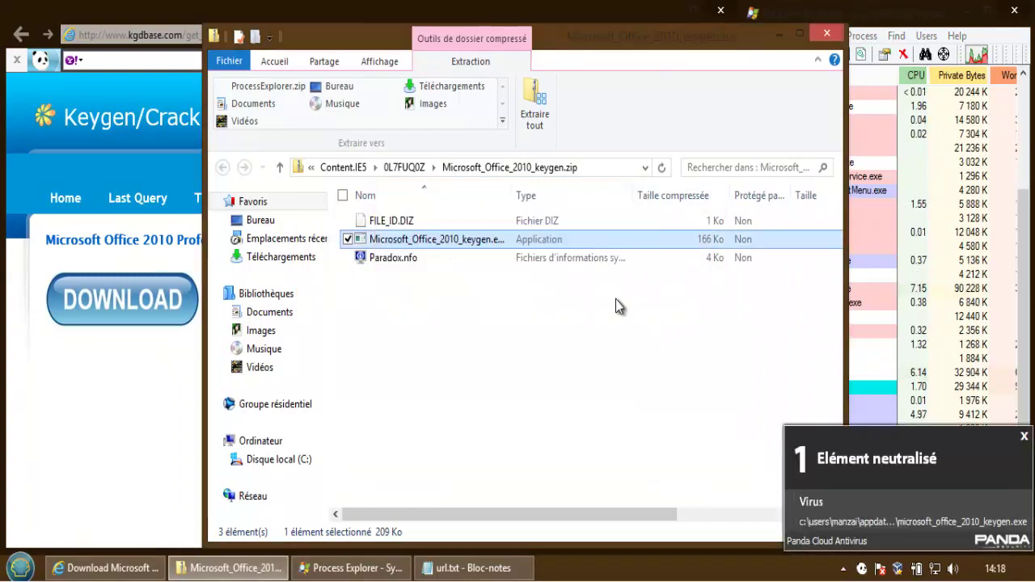
left_click(826, 34)
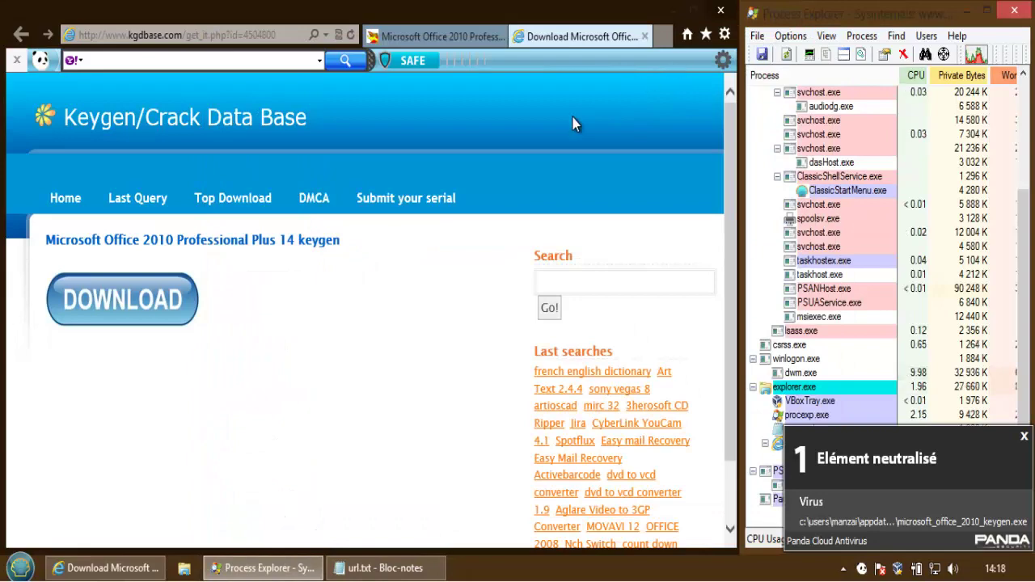
- Close the browser with all its tabs and dismiss the Panda virus alert
left_click(720, 10)
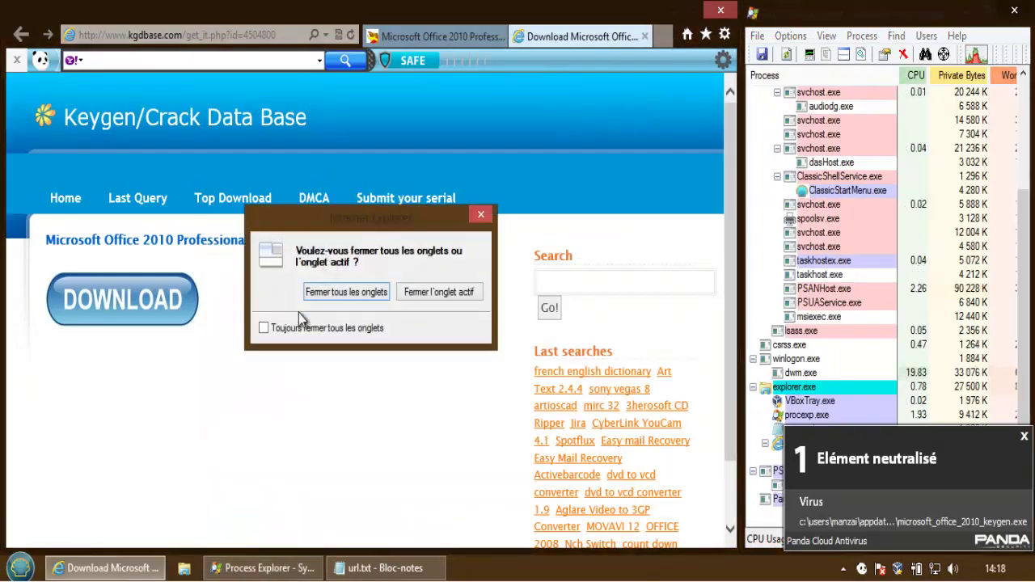
left_click(345, 293)
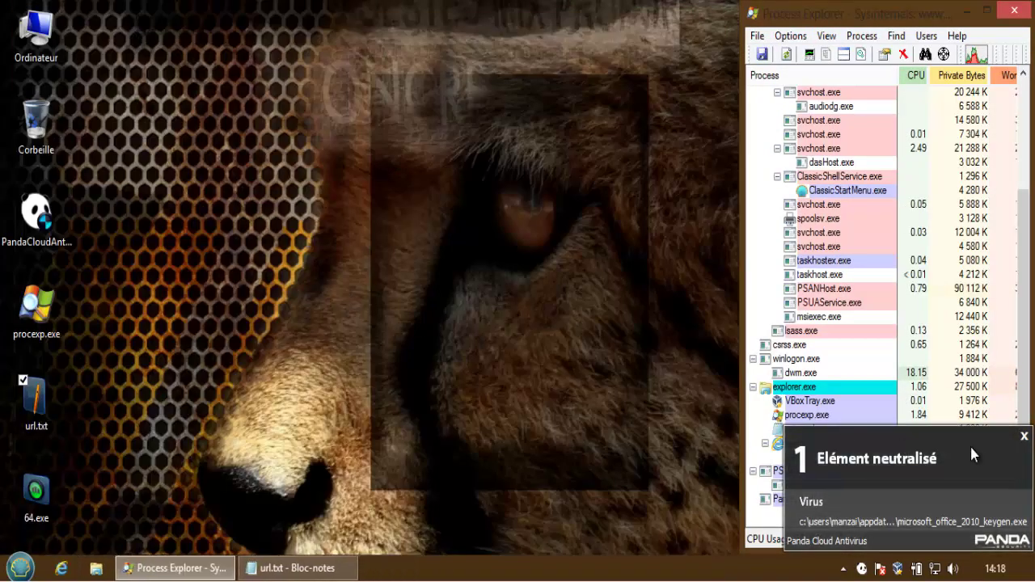
left_click(1023, 438)
- Review the Panda Cloud Antivirus event report with the event column widened to show full threat names, and close both windows
left_click(862, 568)
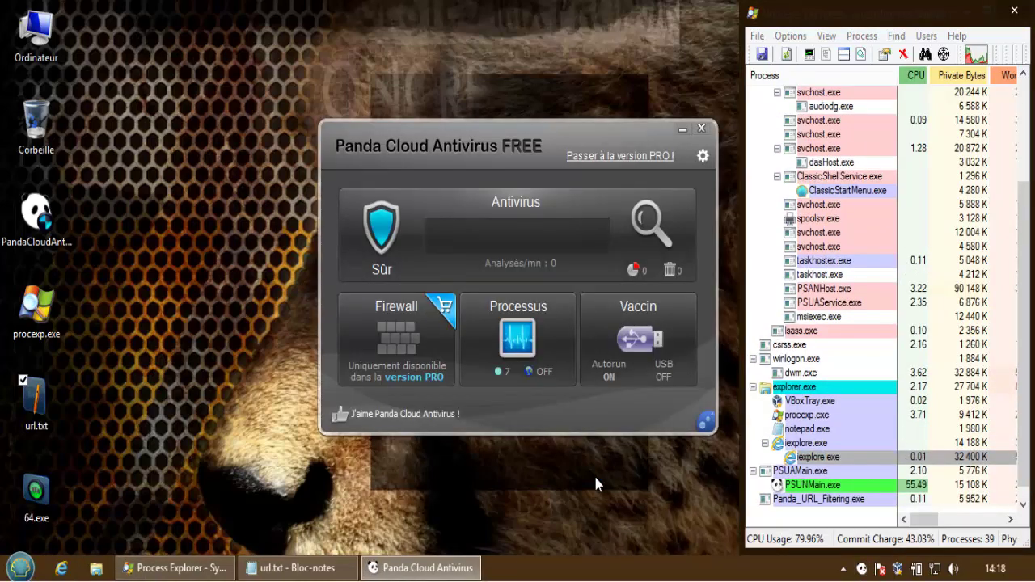
left_click(623, 241)
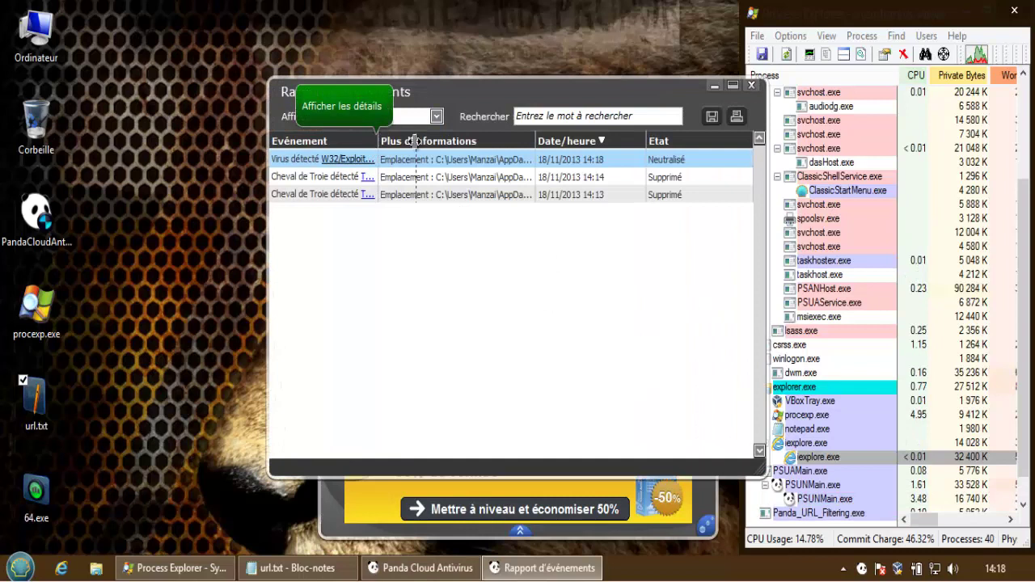
double_click(378, 141)
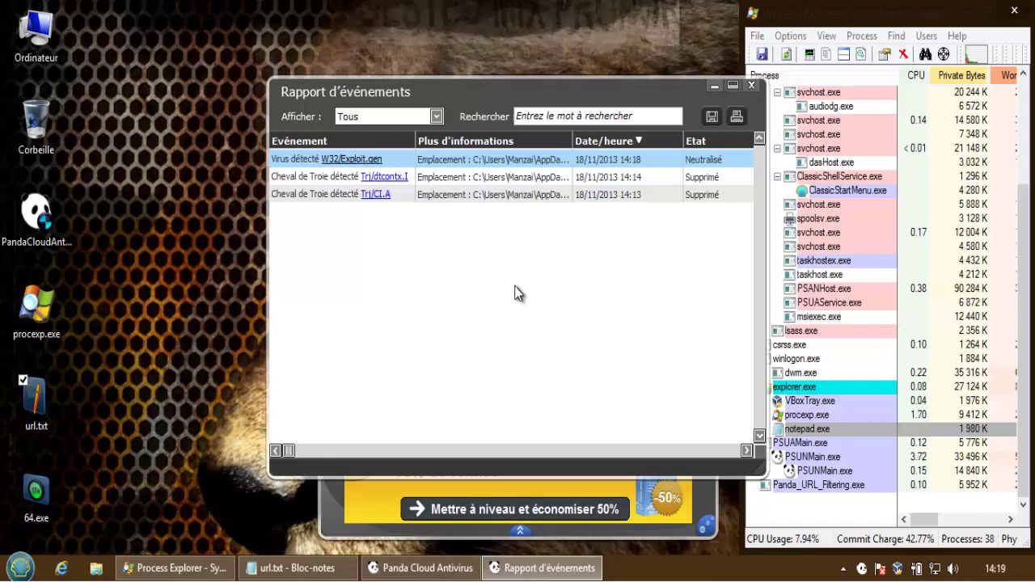
left_click(750, 85)
left_click(703, 132)
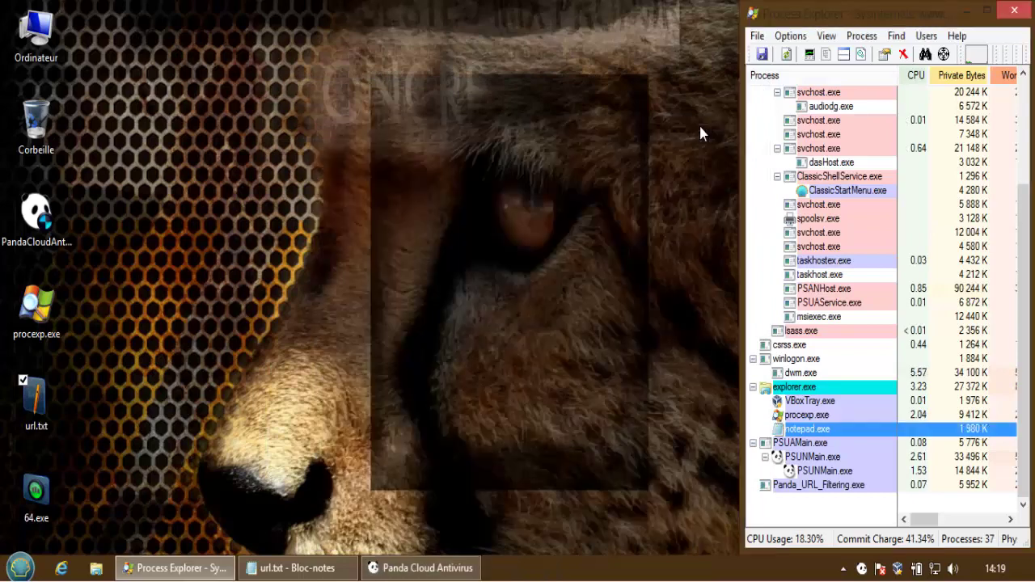
- Copy 140.zip from the network share \\Vboxsvr\vm to the desktop and close the share's window
key("super+r")
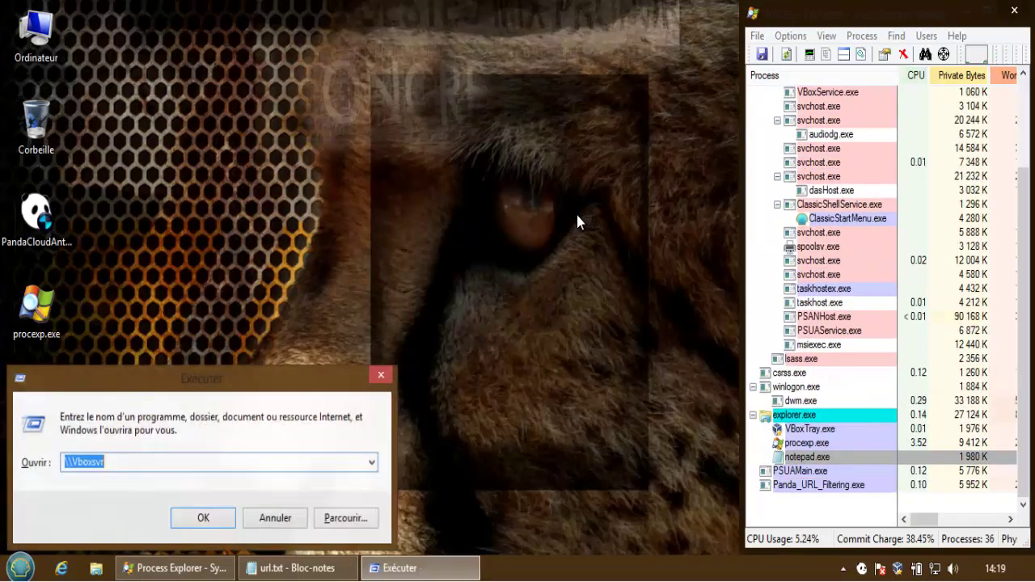
key("Return")
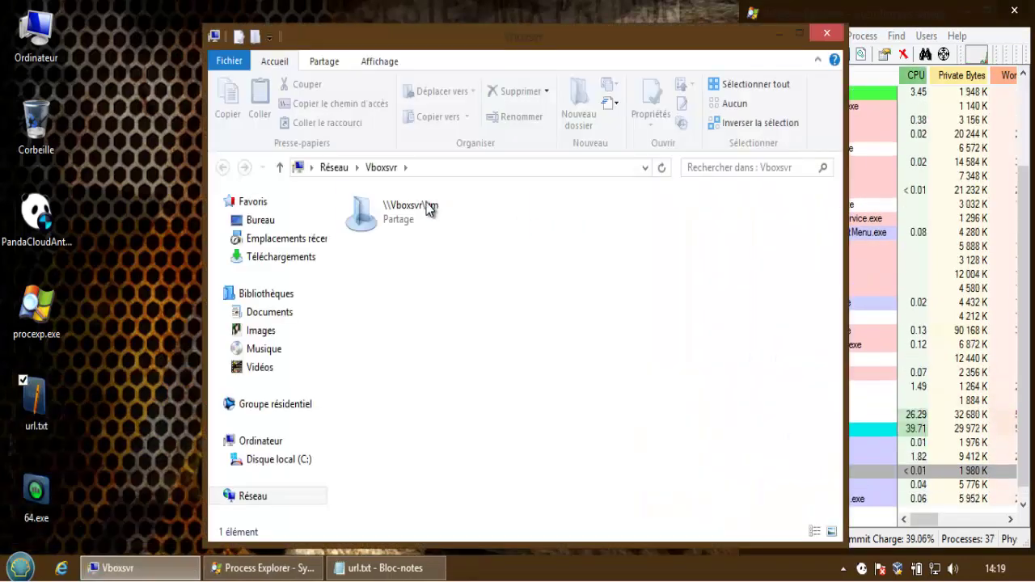
double_click(412, 207)
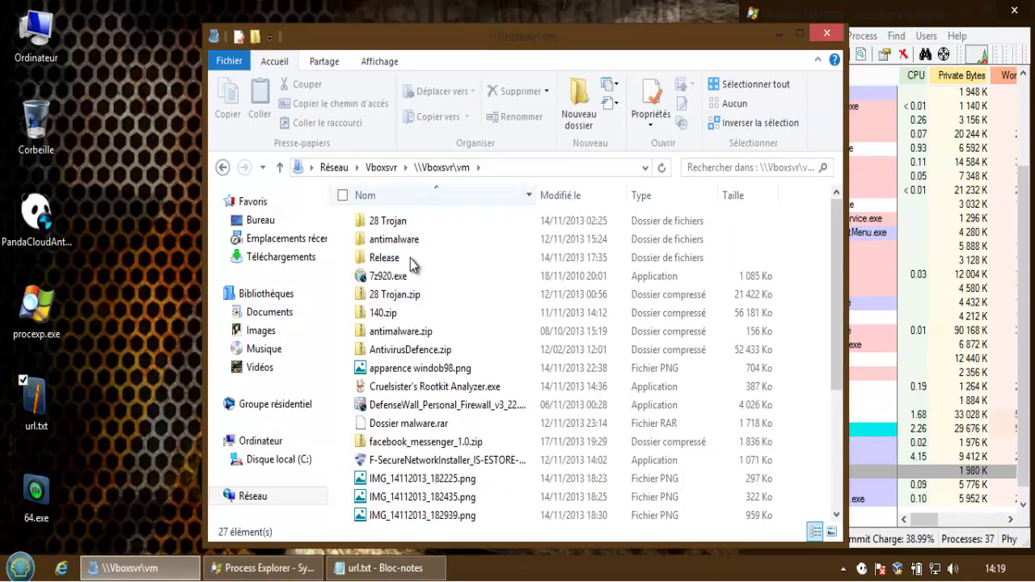
left_click(389, 316)
left_click_drag(390, 319, 163, 193)
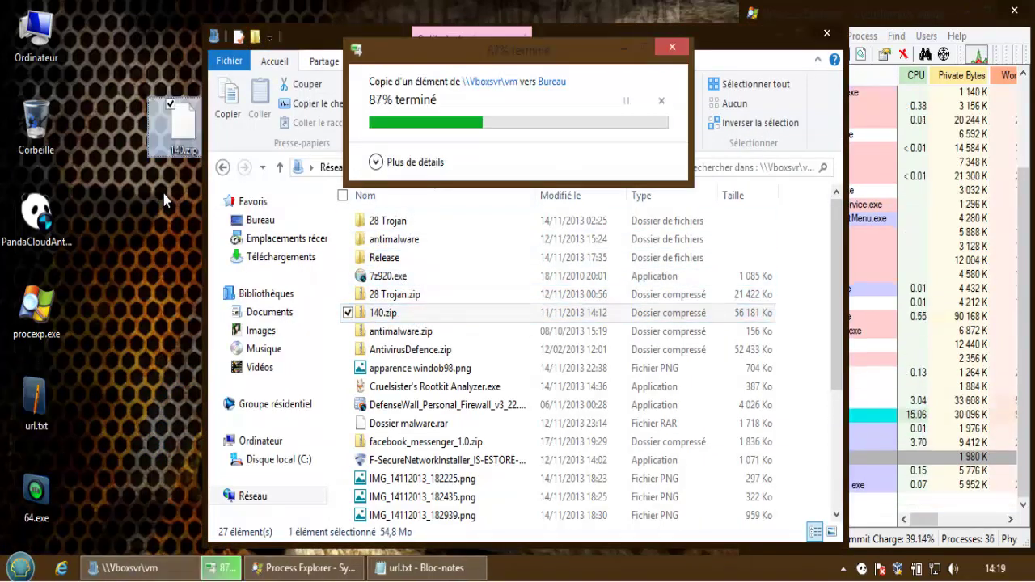
left_click(826, 33)
- Disable Panda Cloud Antivirus protection and dismiss the Windows notification about it
right_click(862, 569)
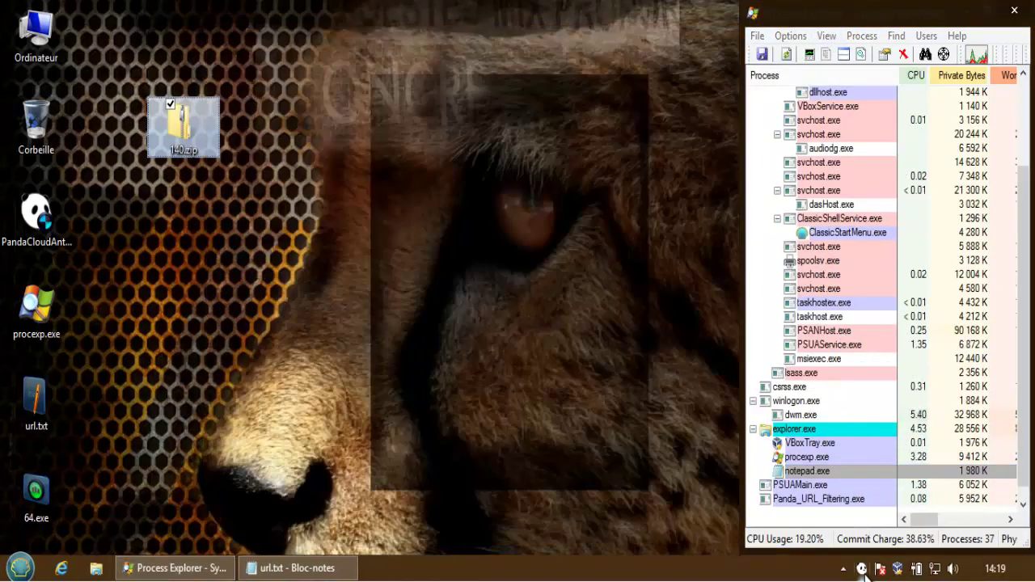
left_click(858, 564)
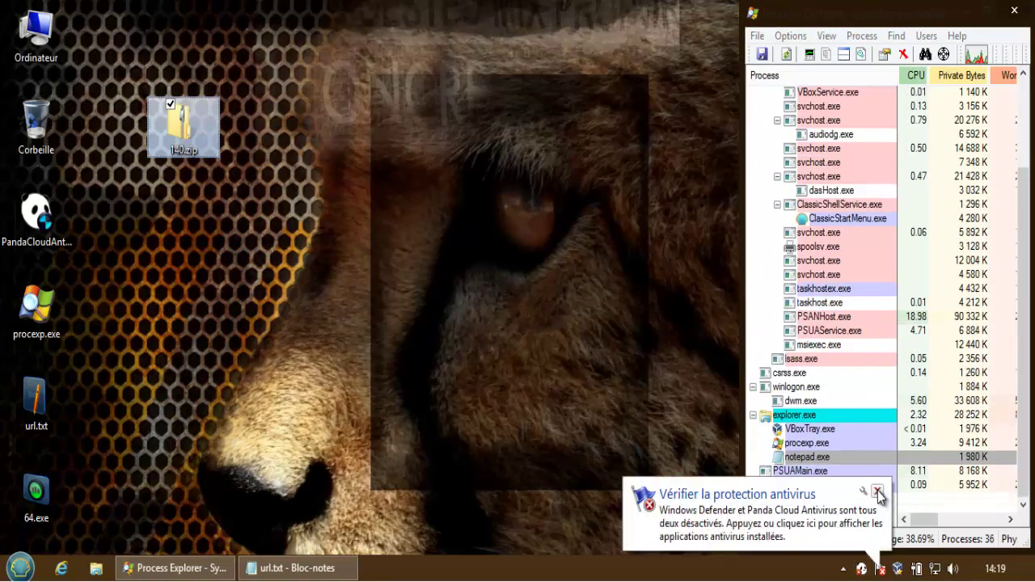
left_click(879, 494)
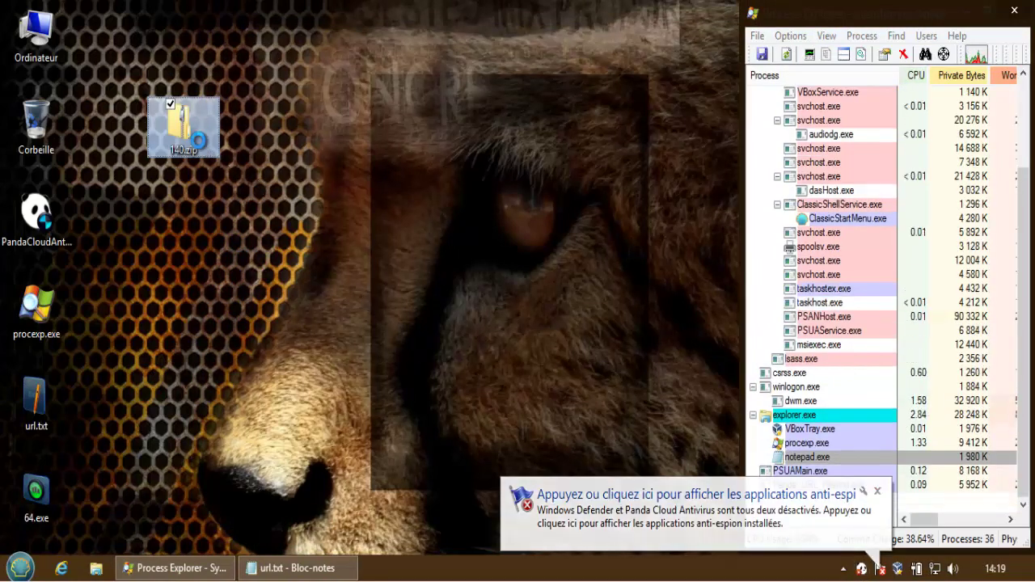
- Extract 140.zip to the desktop folder 140, entering the archive password, and close the folder window
right_click(198, 142)
left_click(189, 236)
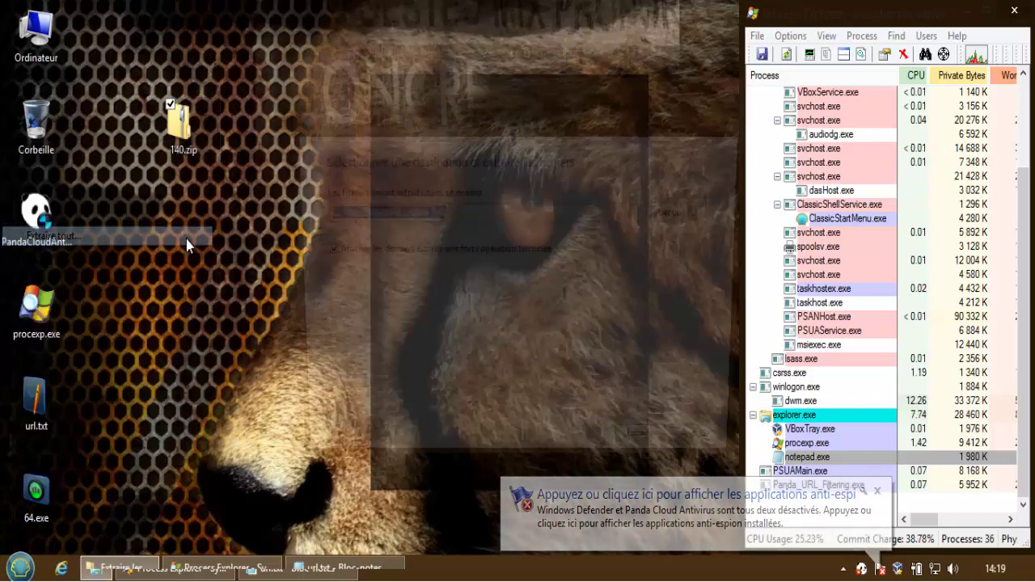
left_click(654, 456)
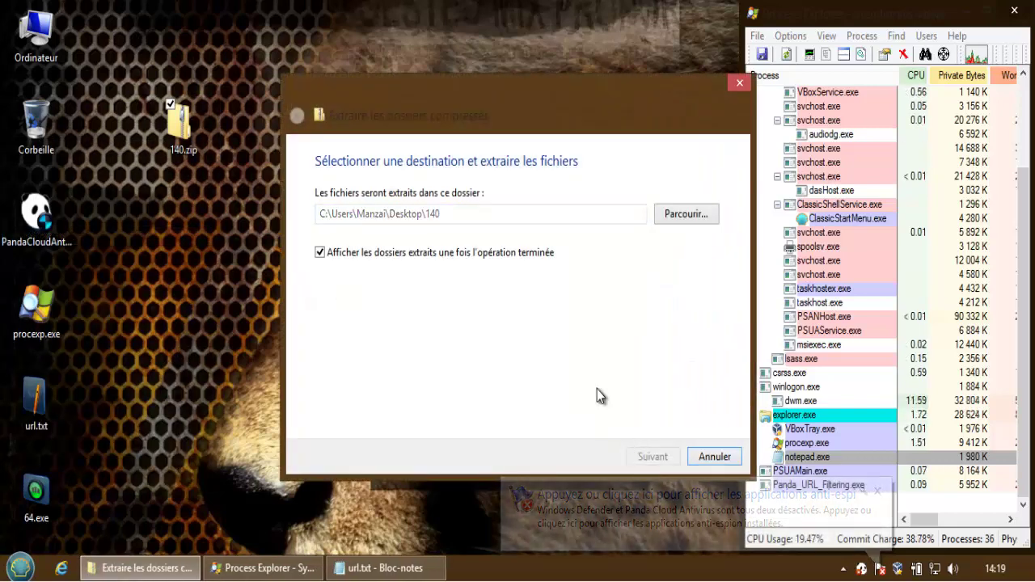
type("•")
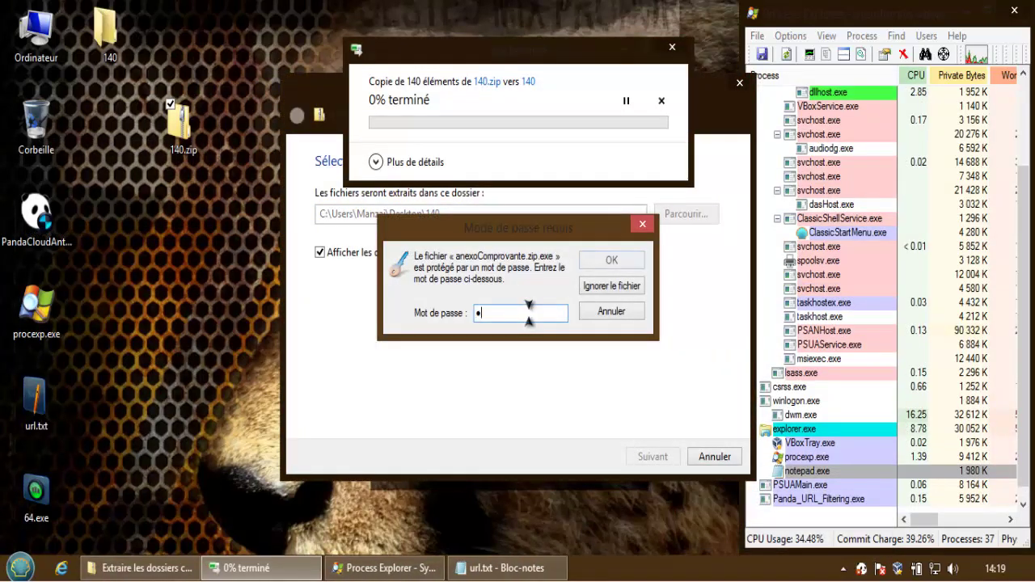
type("•••••••")
key("Return")
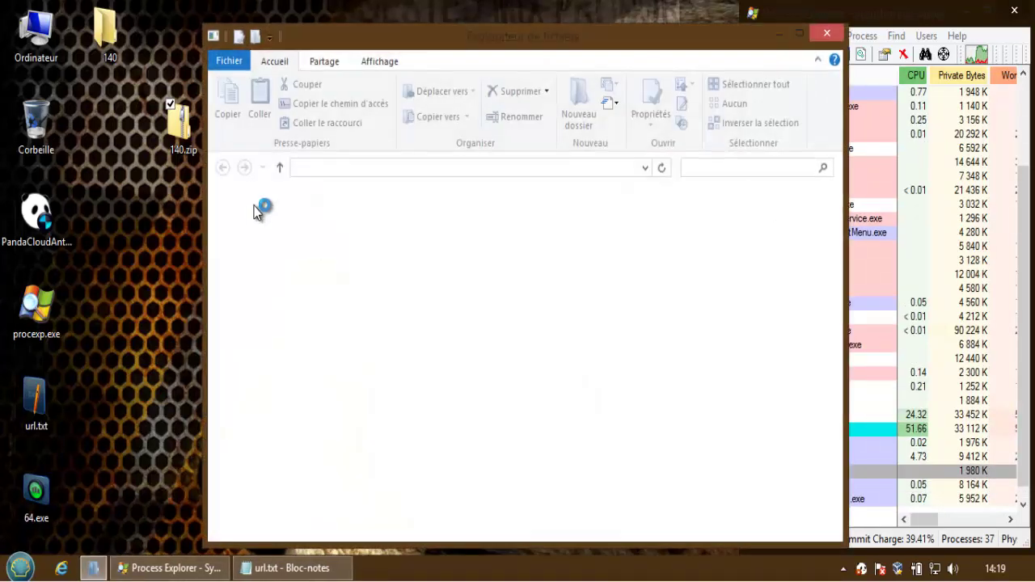
left_click(827, 33)
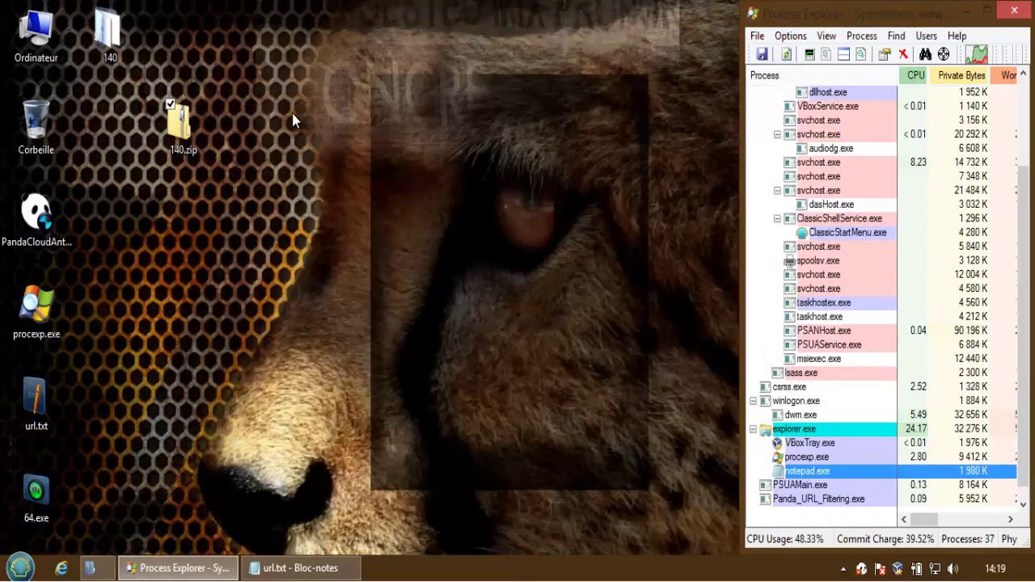
- Scan the desktop folder 140 with Panda Cloud Antivirus and check the interim list of neutralized items
right_click(112, 47)
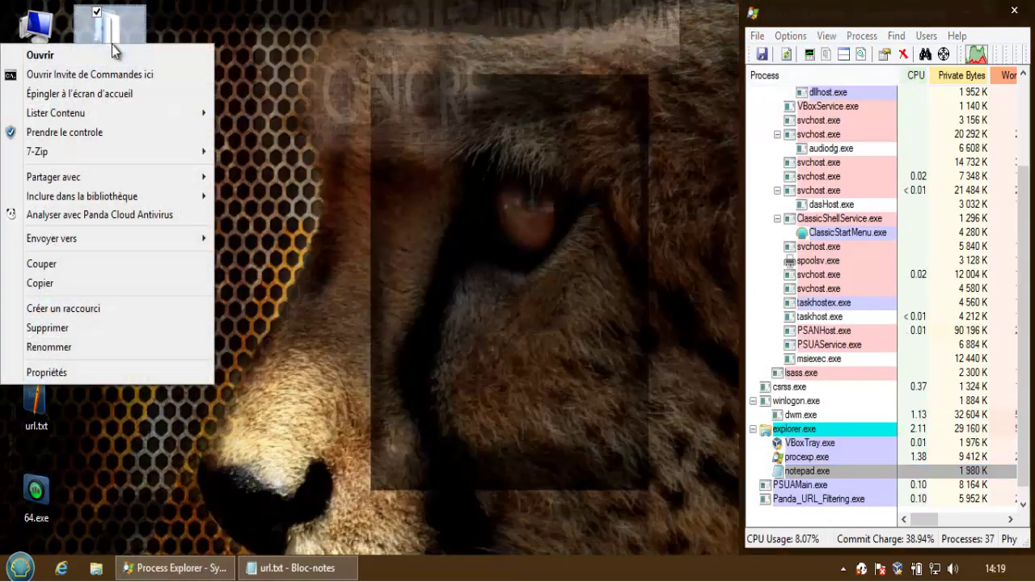
left_click(121, 214)
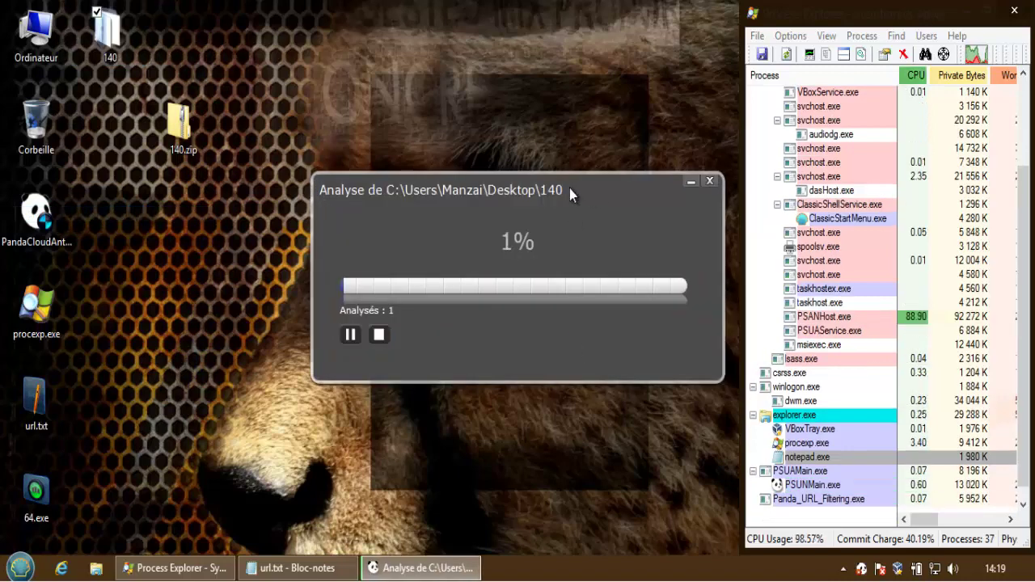
left_click_drag(569, 189, 537, 168)
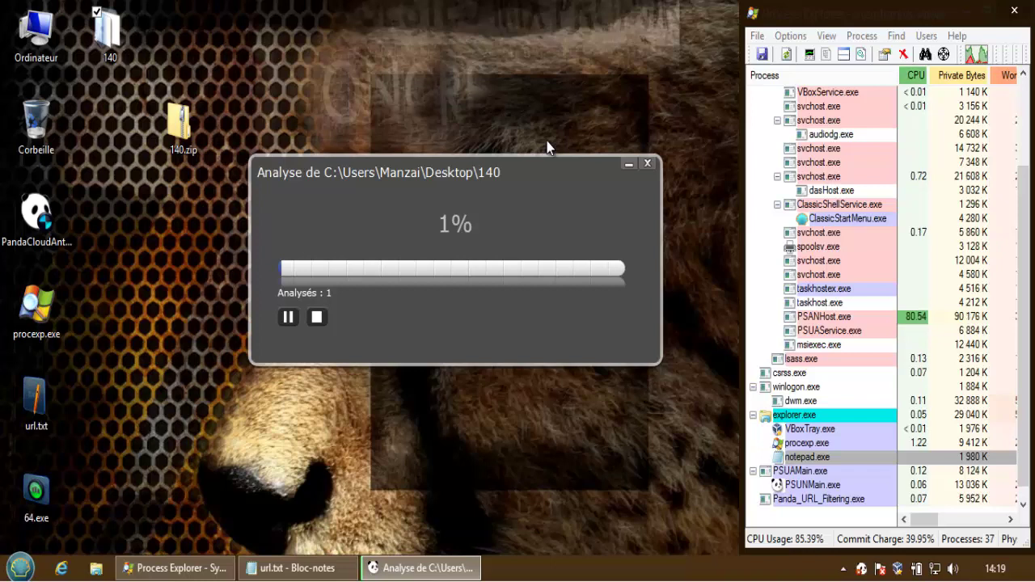
left_click(922, 319)
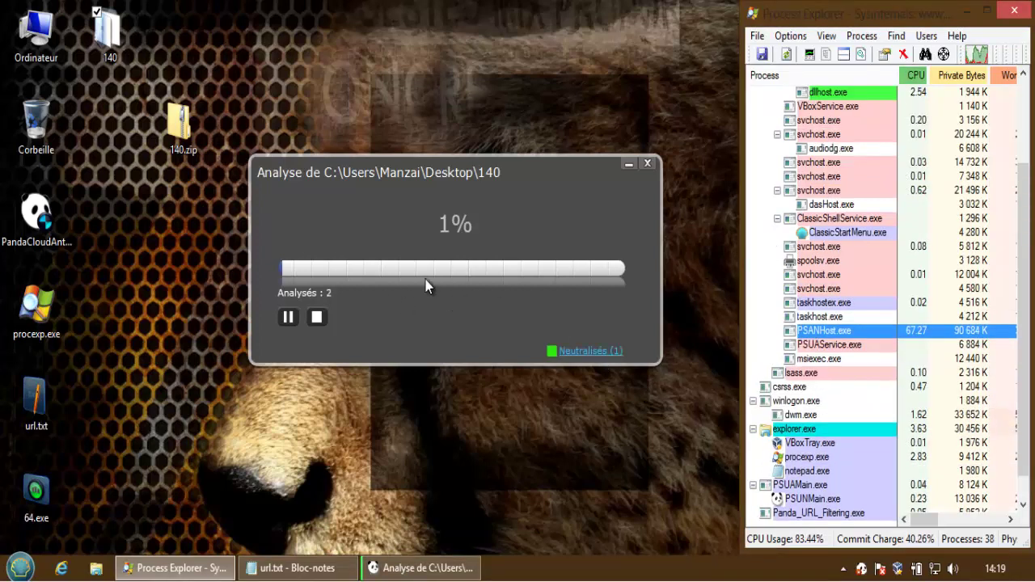
left_click(586, 351)
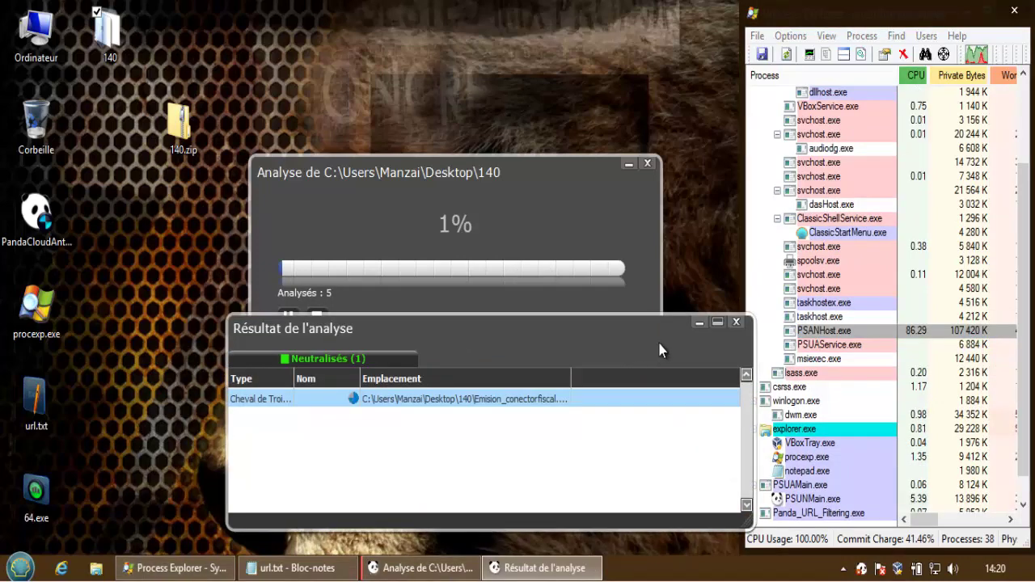
left_click(736, 322)
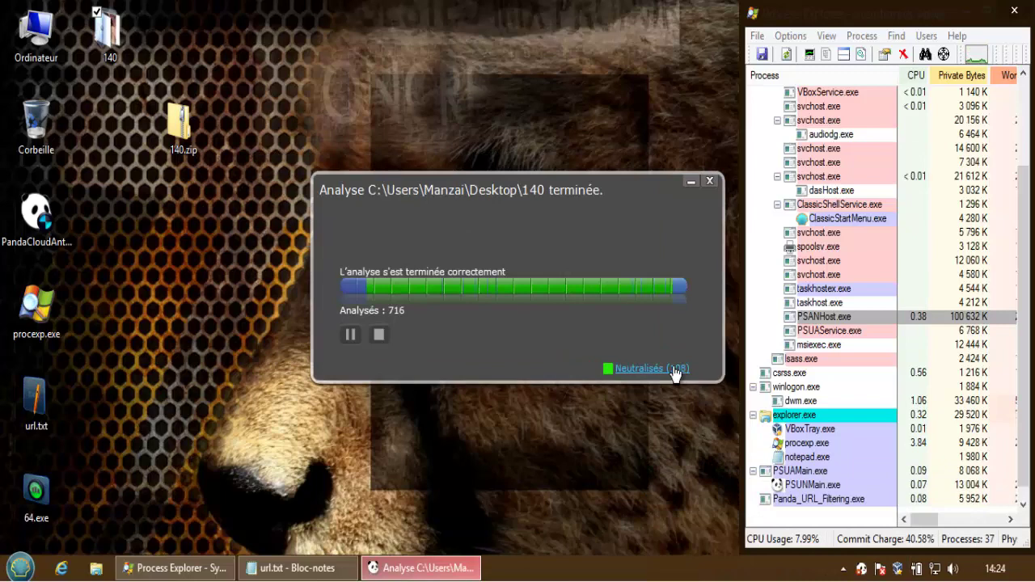
- Review the list of neutralized items from the completed scan of folder 140, and close the result and scan windows
left_click(676, 374)
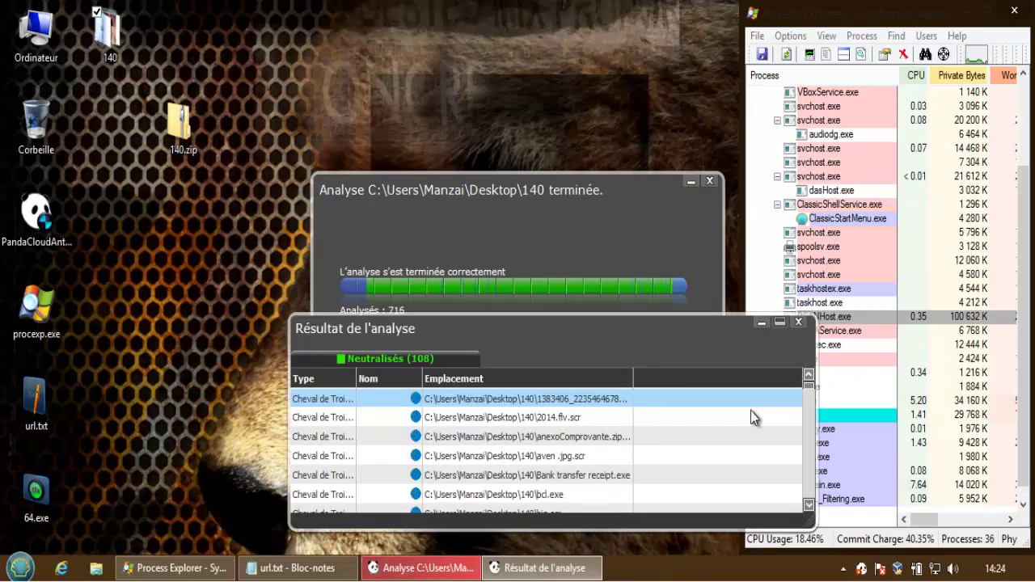
left_click(415, 399)
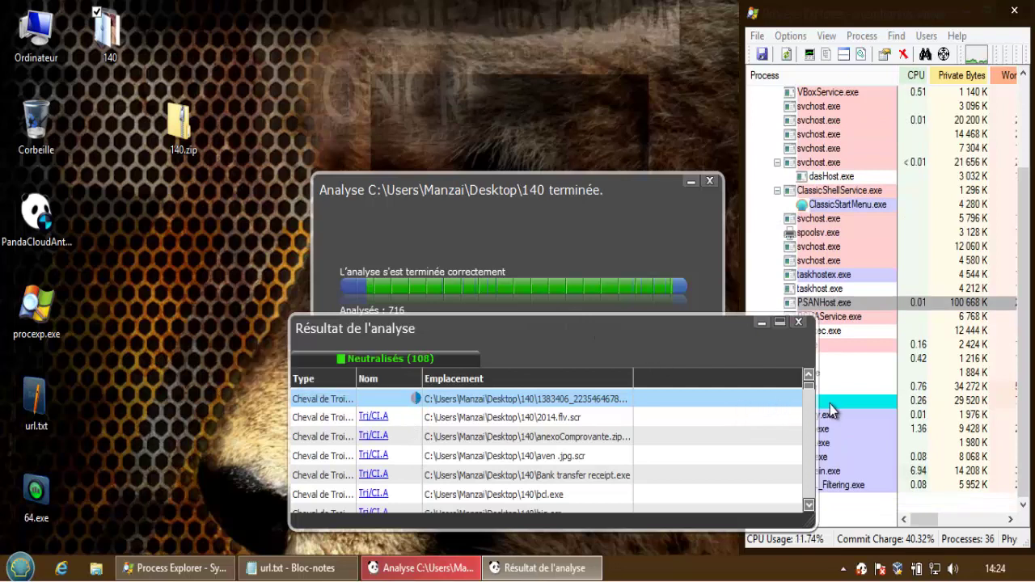
scroll(810, 398, "down", 1)
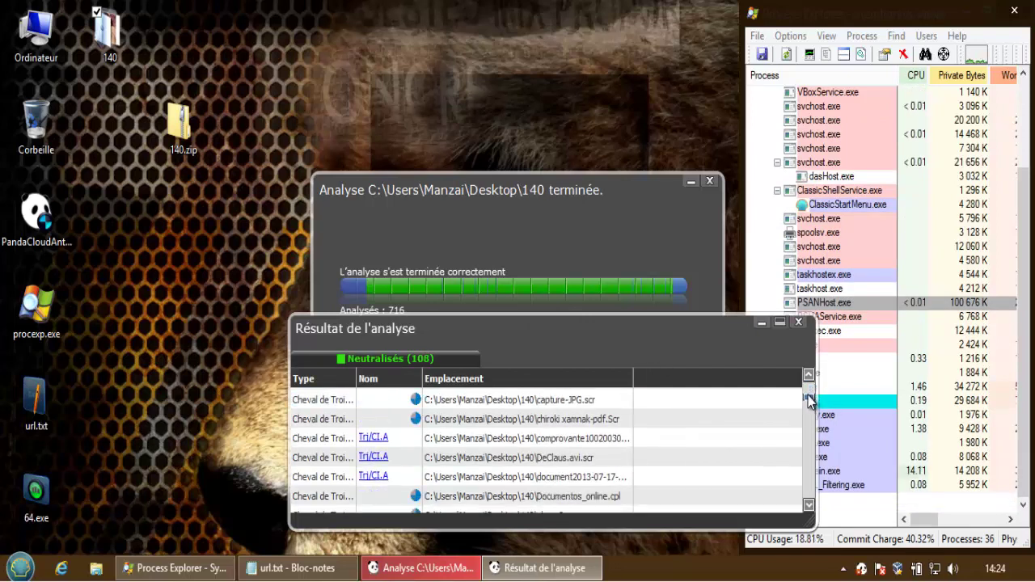
scroll(810, 398, "up", 3)
left_click_drag(810, 394, 814, 503)
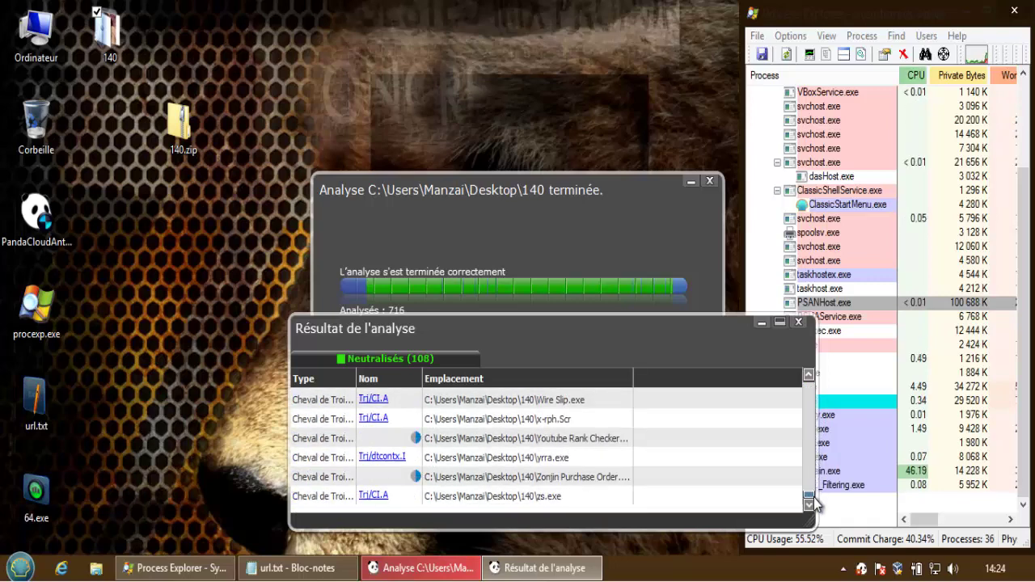
left_click(798, 322)
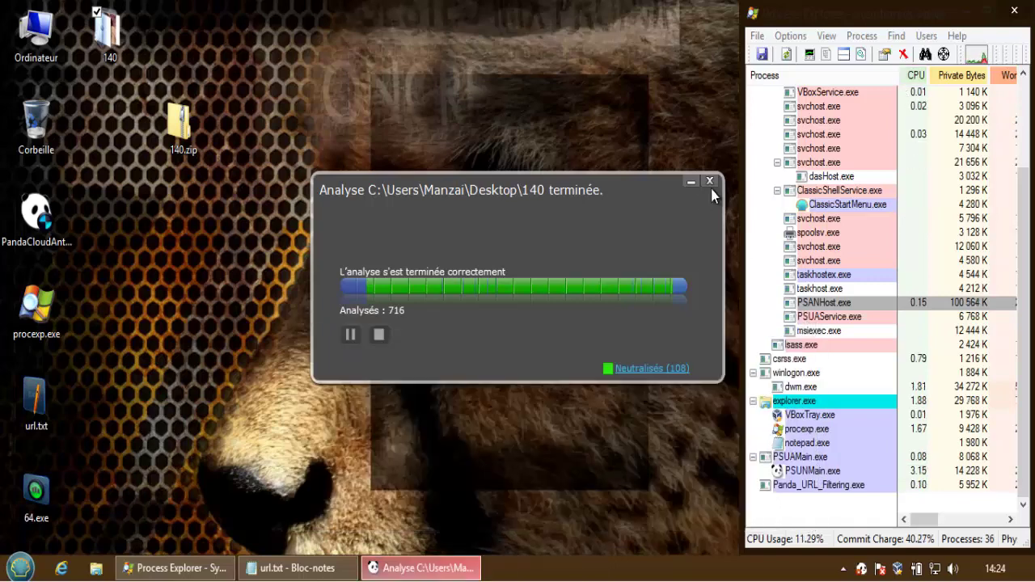
left_click(709, 181)
- Run 11.exe from the folder 140 and refuse UsbFix_pro.exe access to the data file
double_click(110, 43)
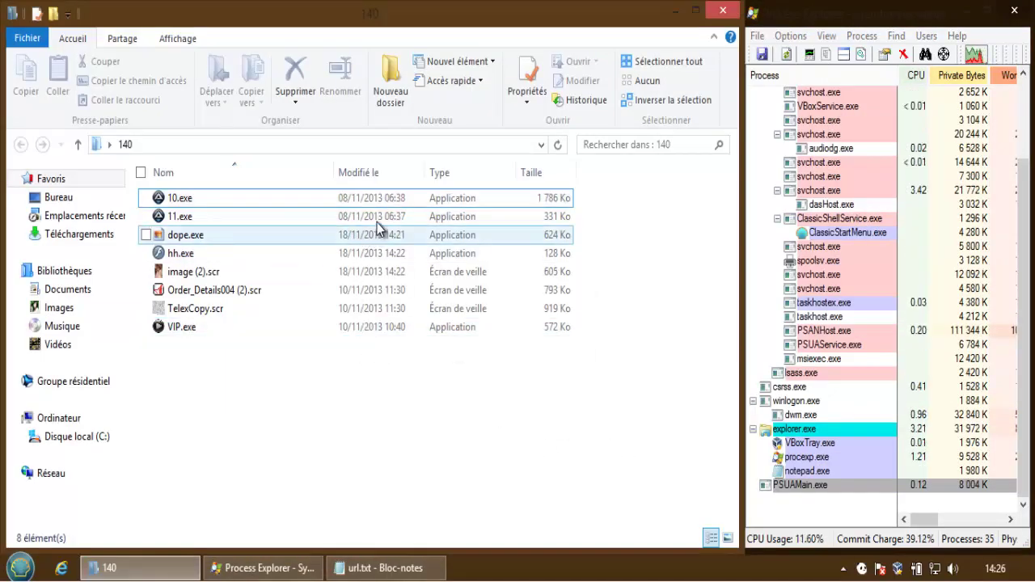
double_click(384, 217)
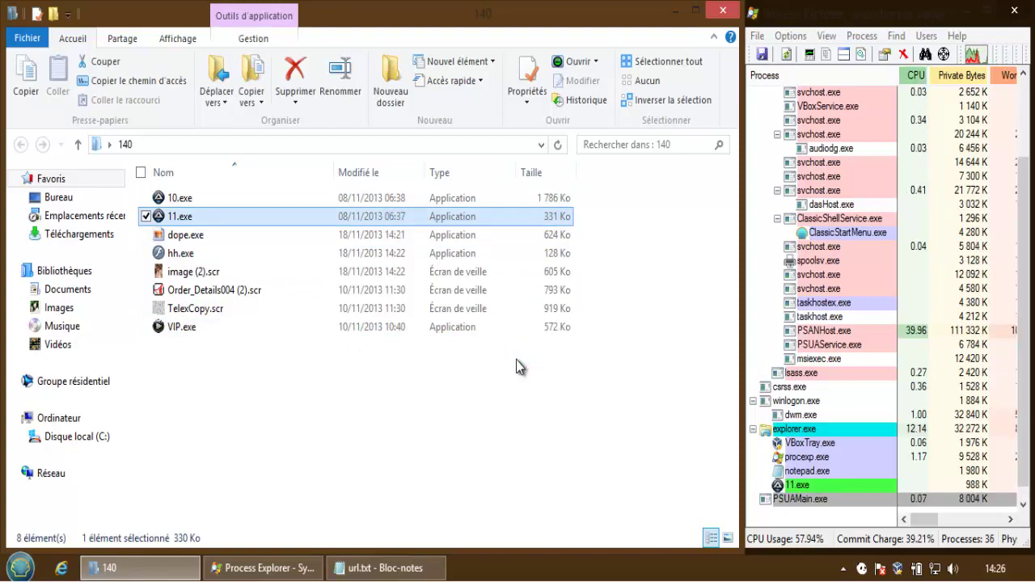
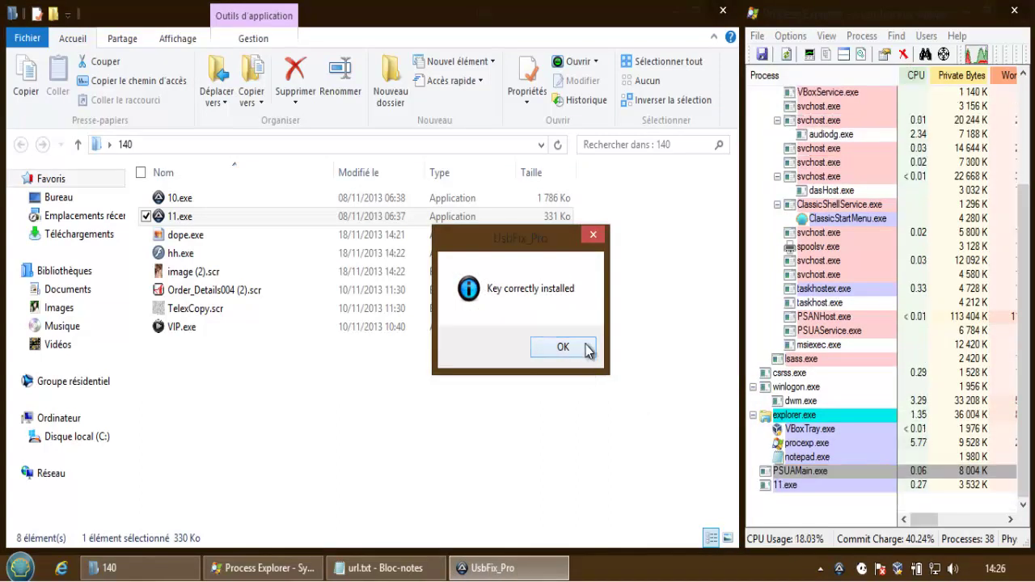
left_click(584, 348)
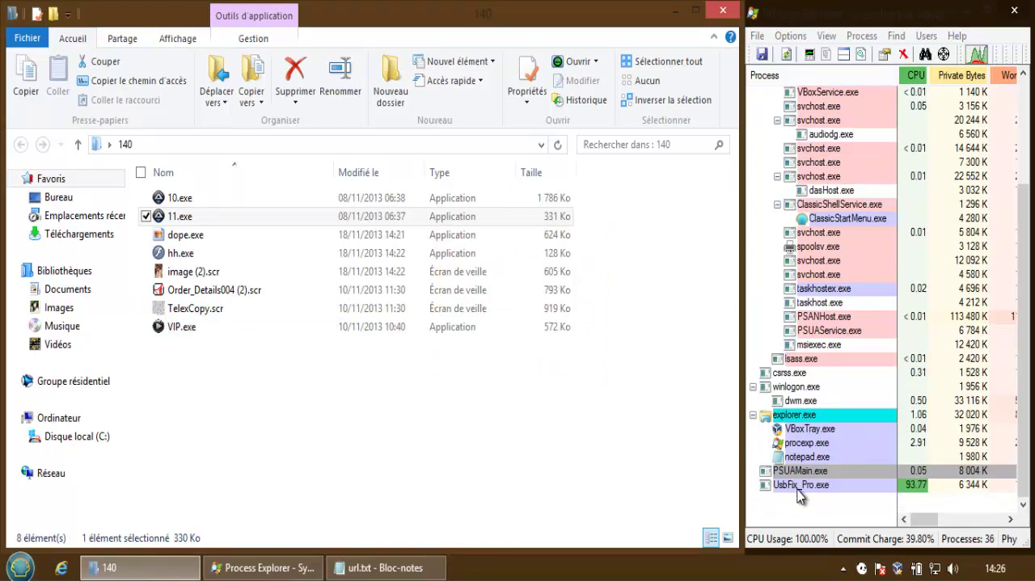
left_click(791, 488)
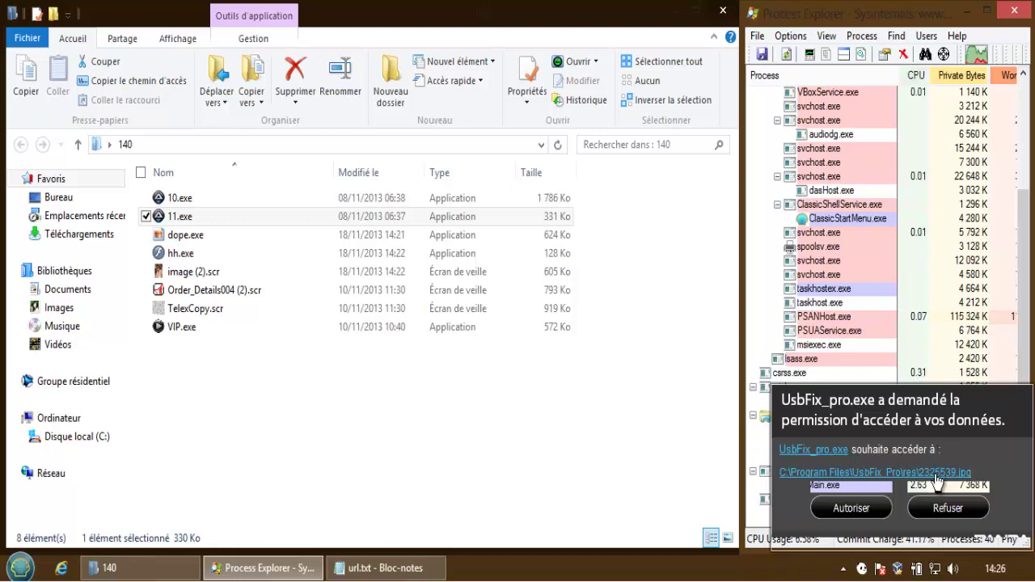
left_click(946, 508)
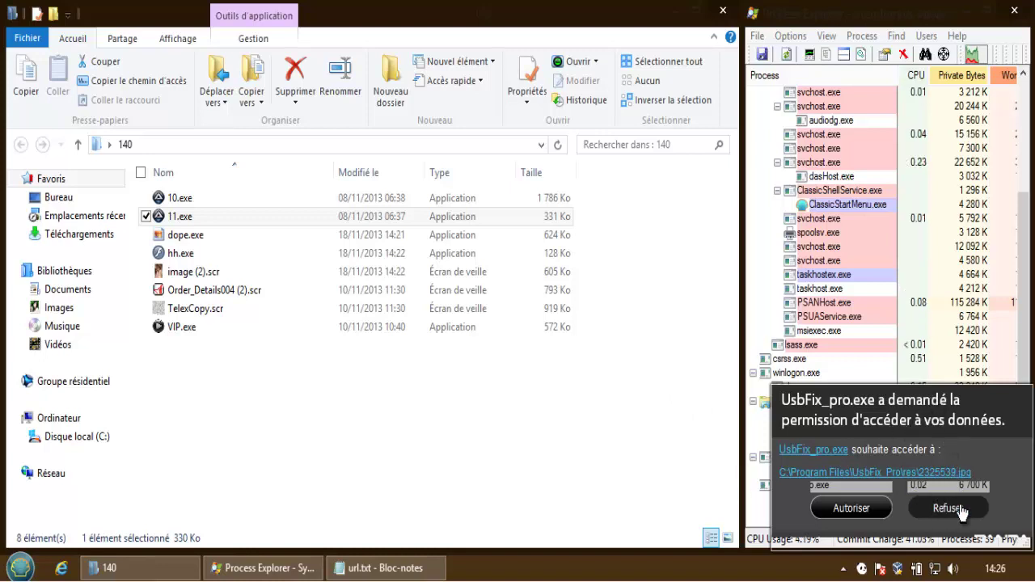
- Refuse UsbFix_pro.exe access to the data file, and kill the UsbFix_Pro.exe process in the enlarged Process Explorer
left_click(959, 506)
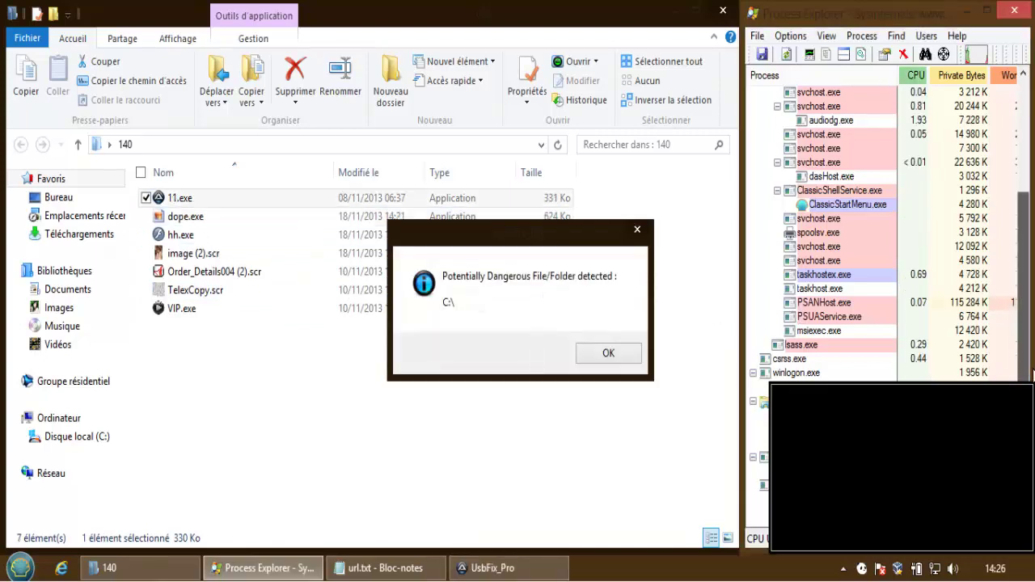
left_click(607, 349)
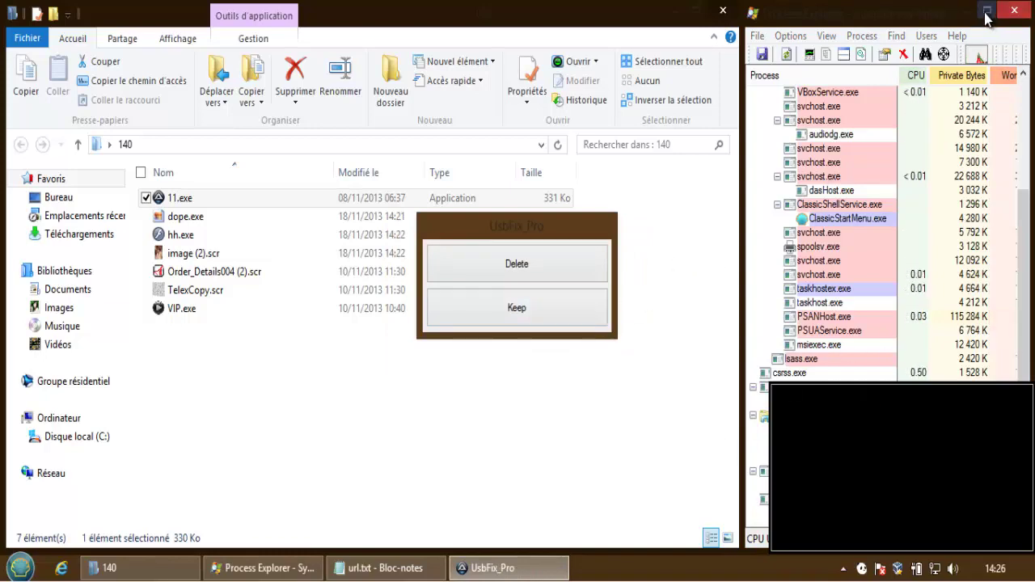
left_click(1014, 8)
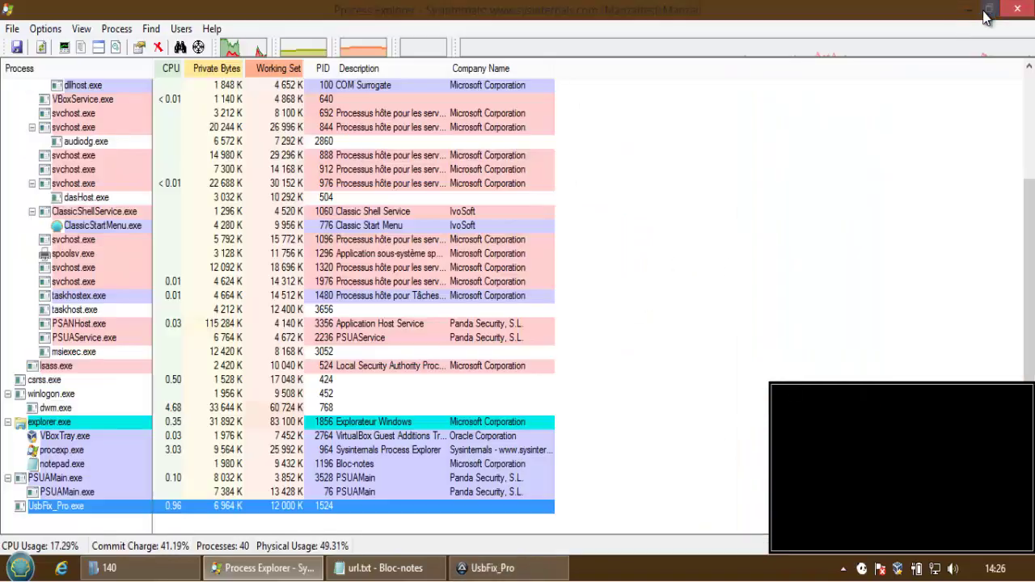
right_click(79, 506)
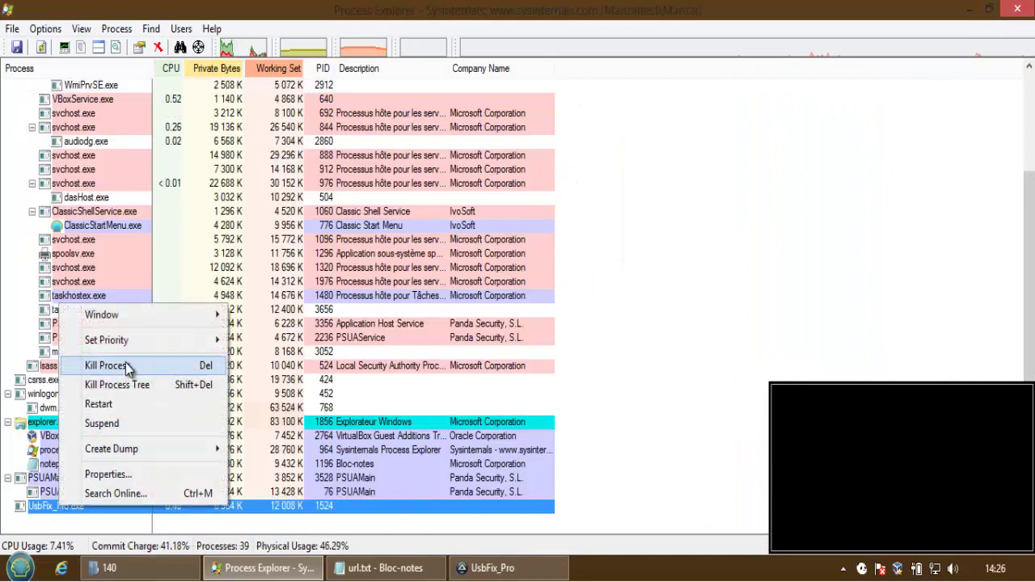
left_click(113, 366)
left_click(537, 347)
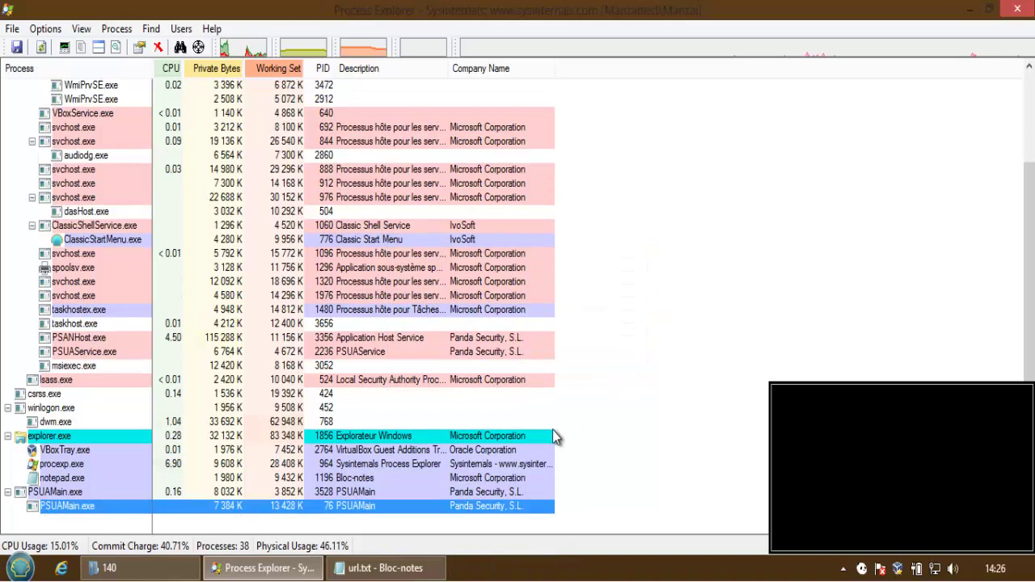
right_click(515, 506)
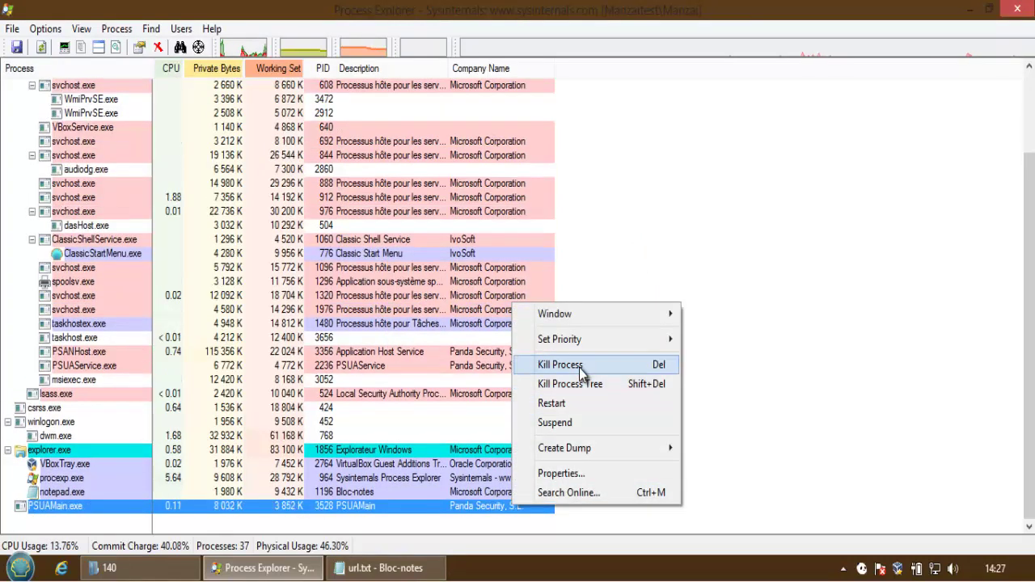
left_click(582, 365)
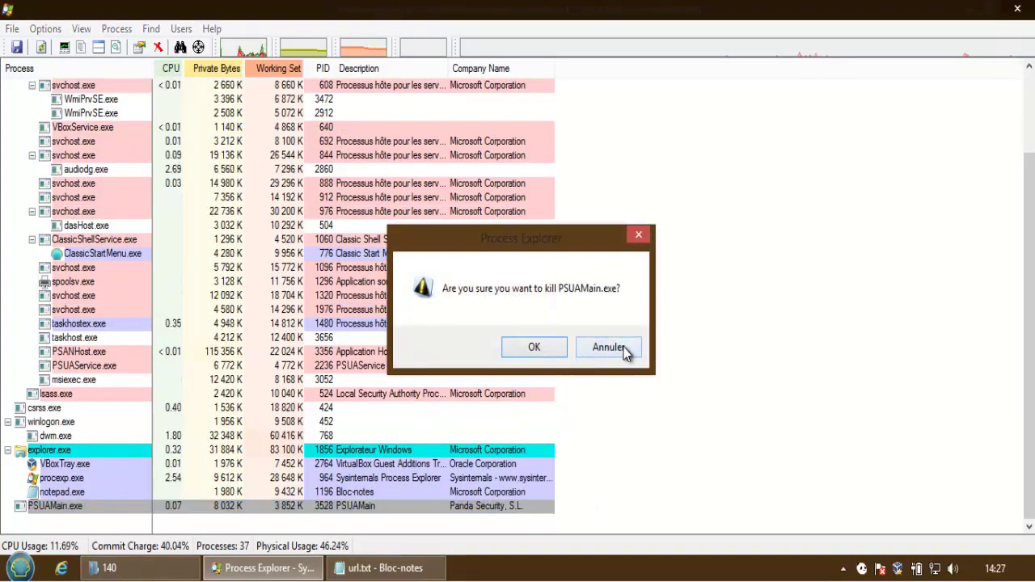
left_click(615, 349)
- Dock Process Explorer beside the folder 140 window and narrow it so that all the file columns fit
left_click(991, 10)
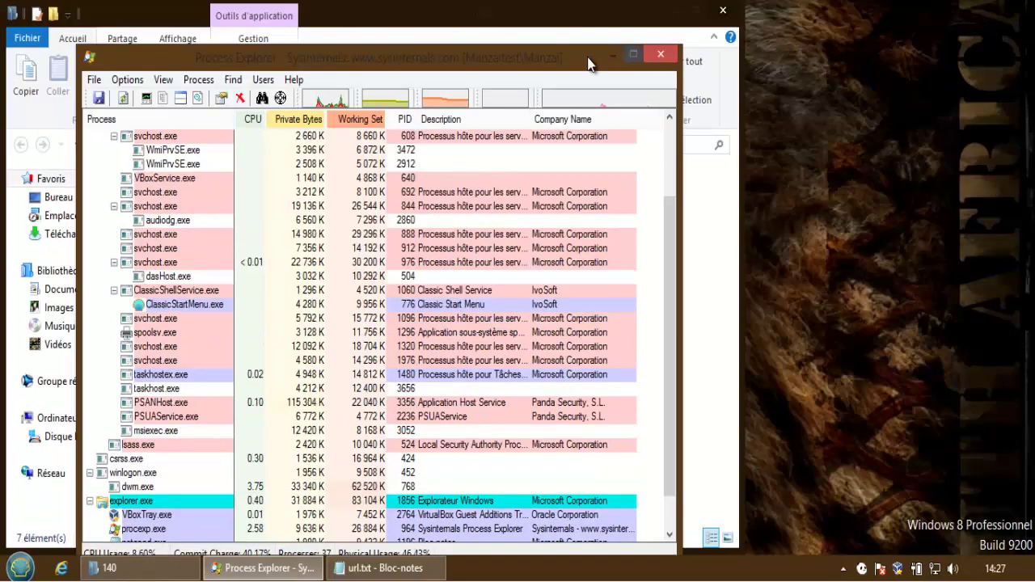
left_click_drag(553, 66, 1034, 243)
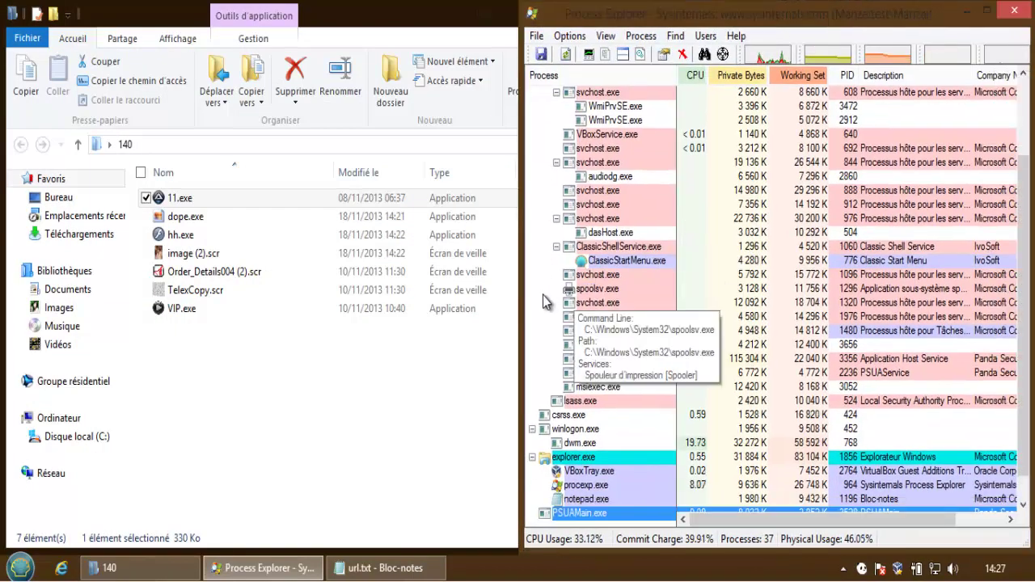
left_click(598, 303)
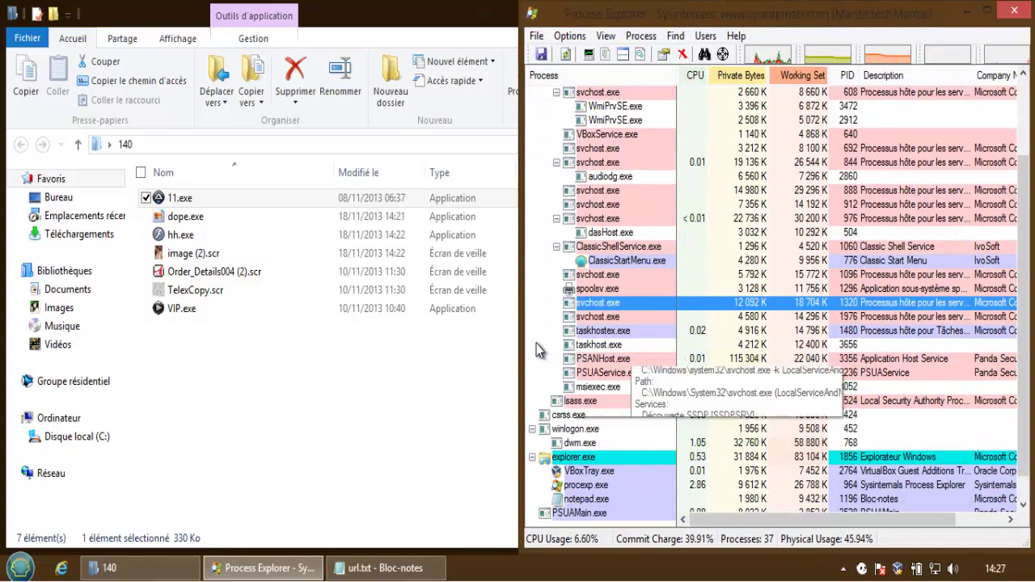
left_click_drag(520, 341, 739, 322)
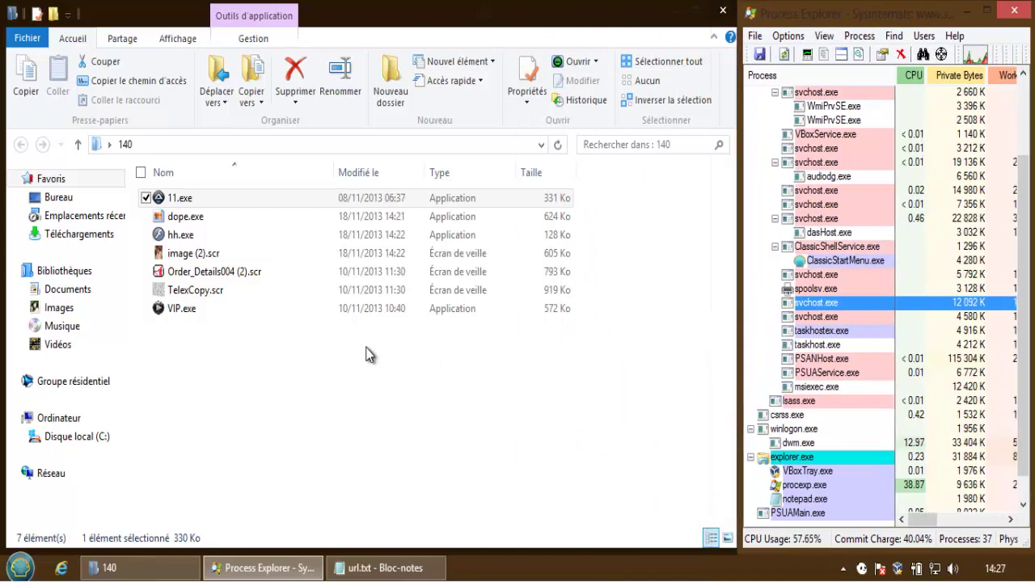
- Run dope.exe and hh.exe from the folder 140, refusing hh.exe access to the data file and dismissing both error messages
left_click(370, 289)
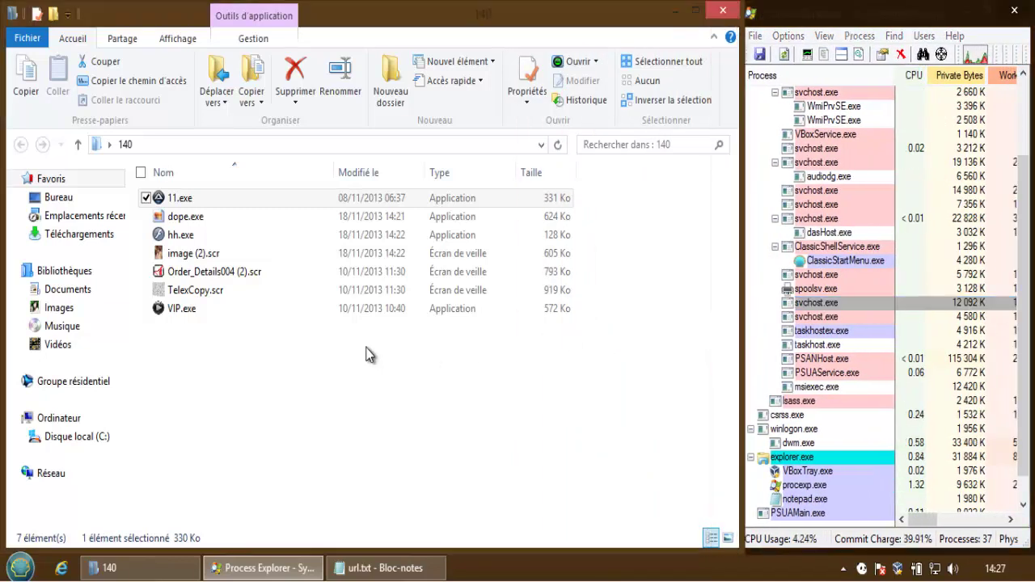
left_click(180, 222)
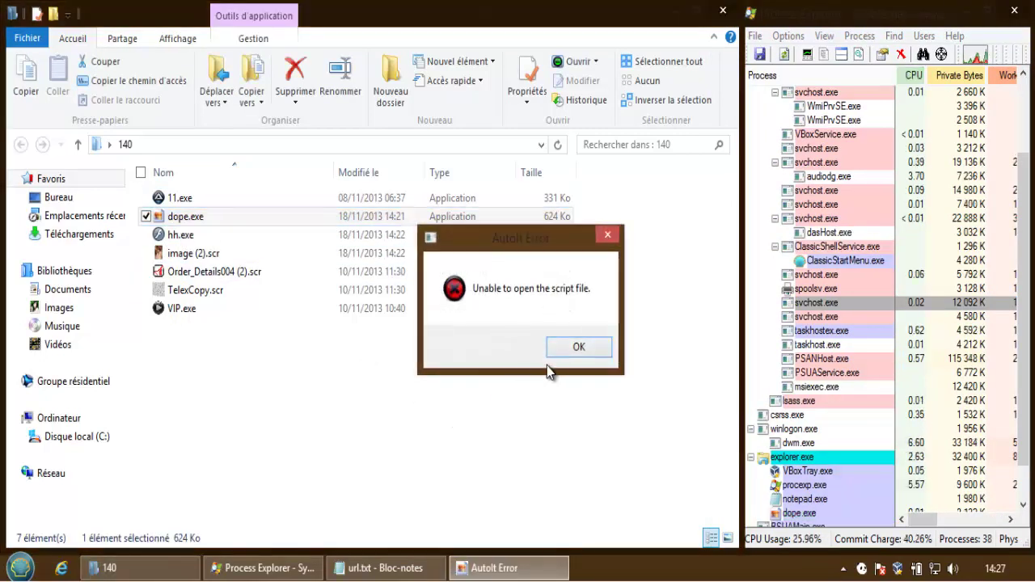
left_click(579, 352)
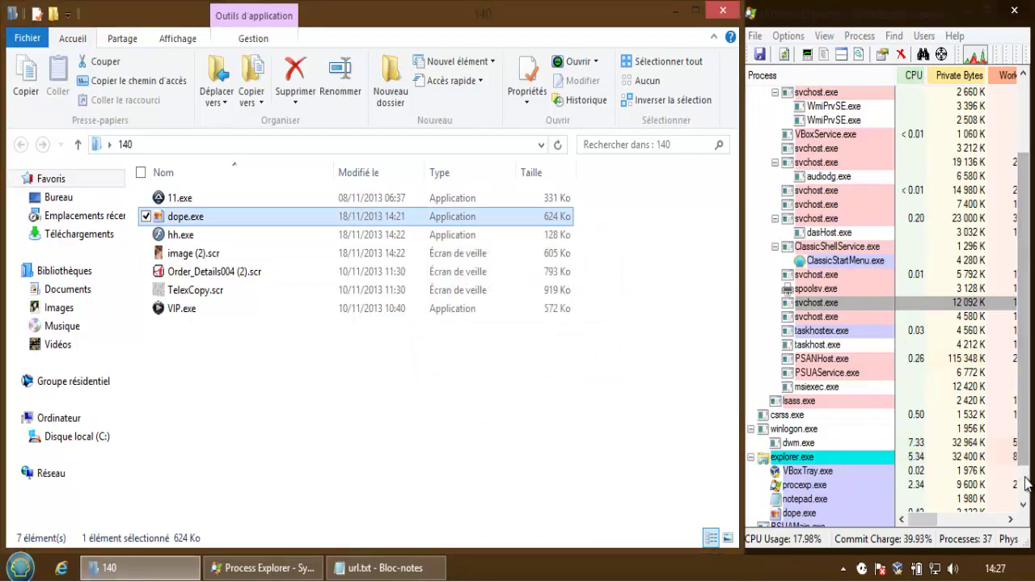
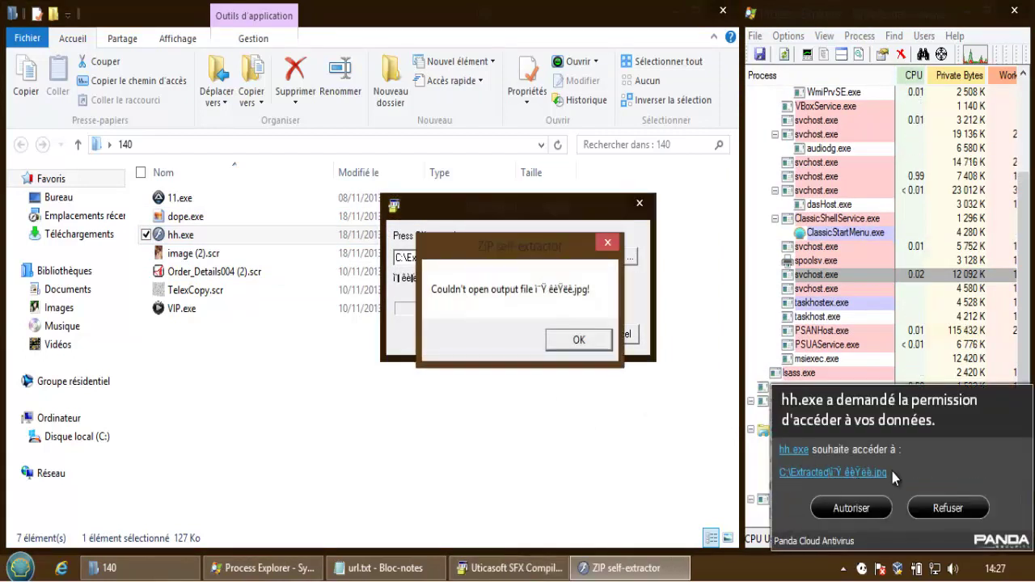
left_click(938, 508)
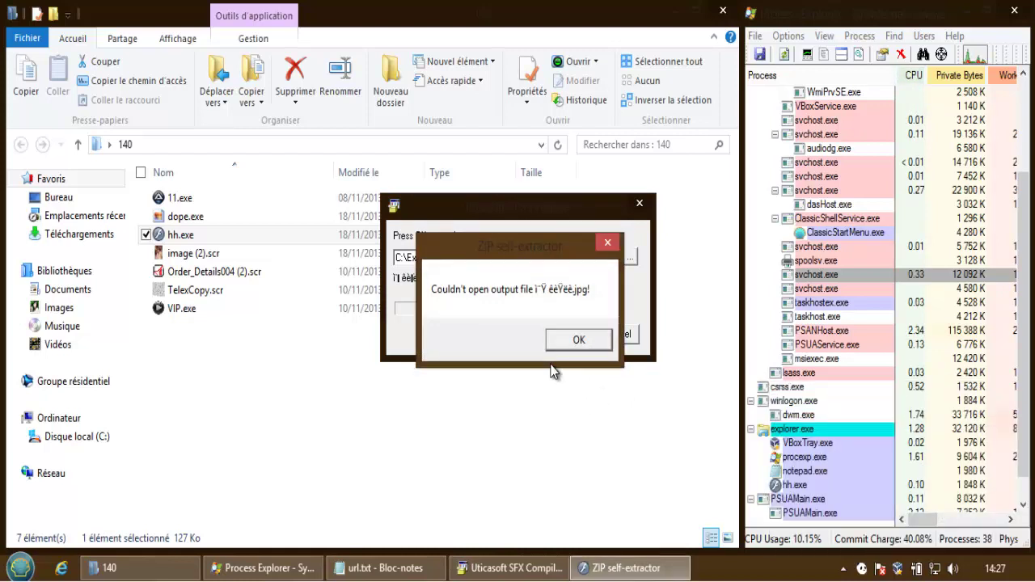
left_click(578, 340)
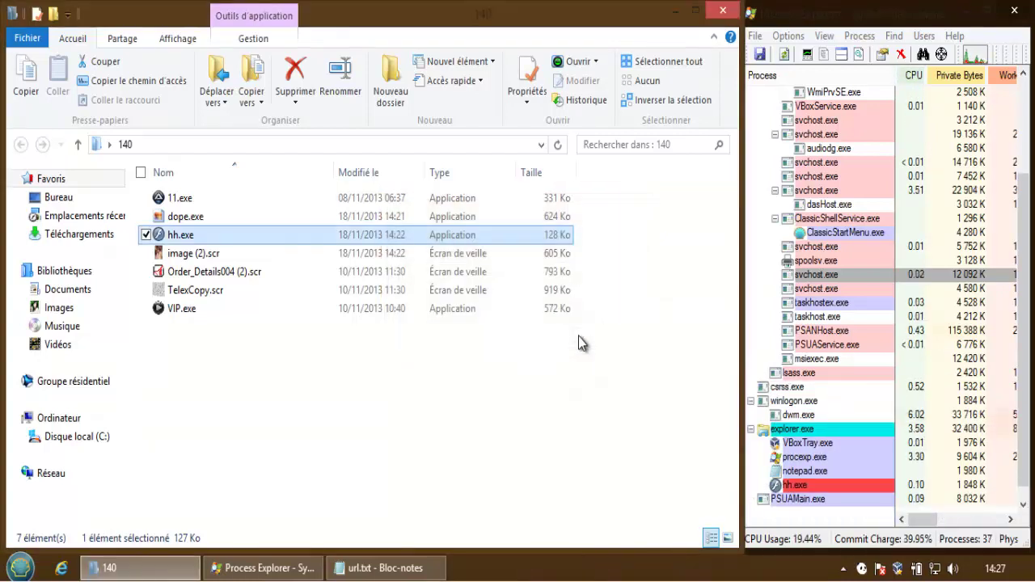
- Run image (2).scr, refuse it access to my picture.jpg and dismiss the self-extractor error
double_click(441, 255)
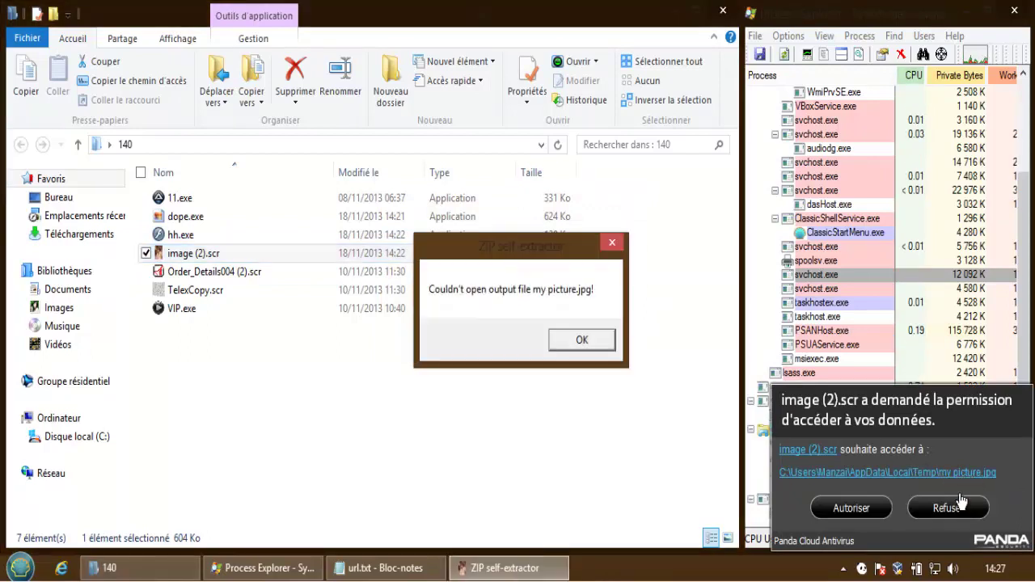
left_click(948, 508)
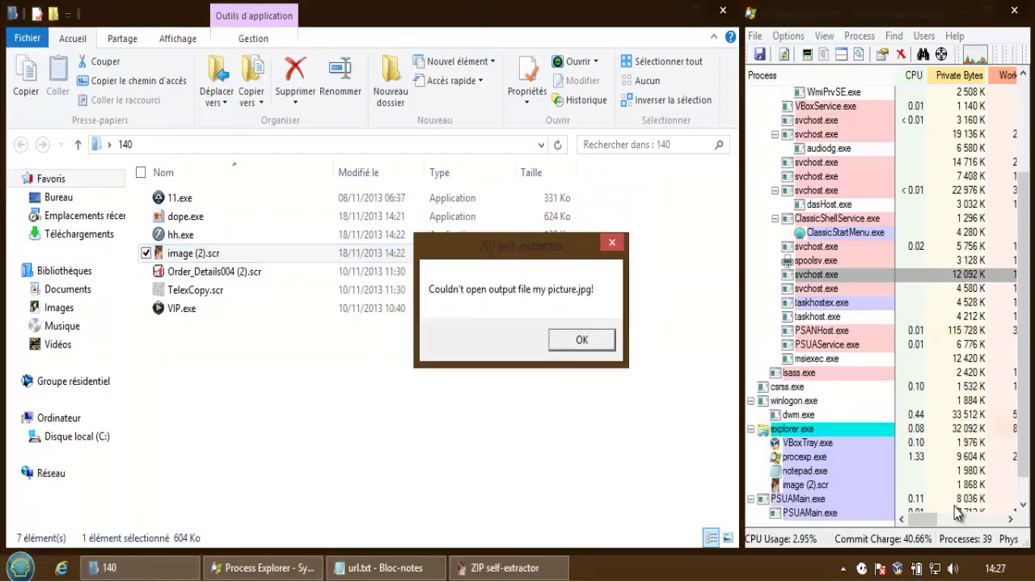
left_click(582, 340)
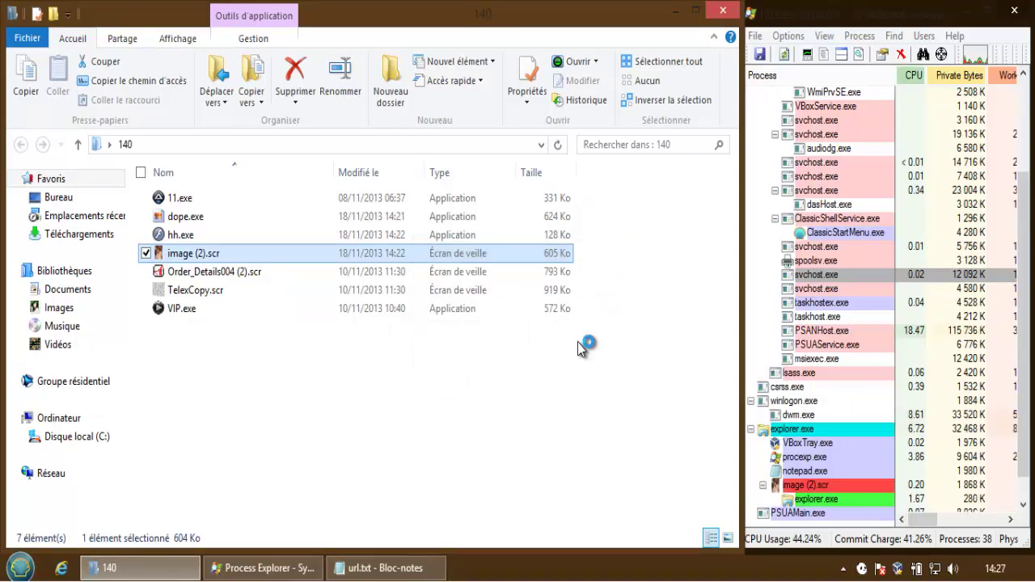
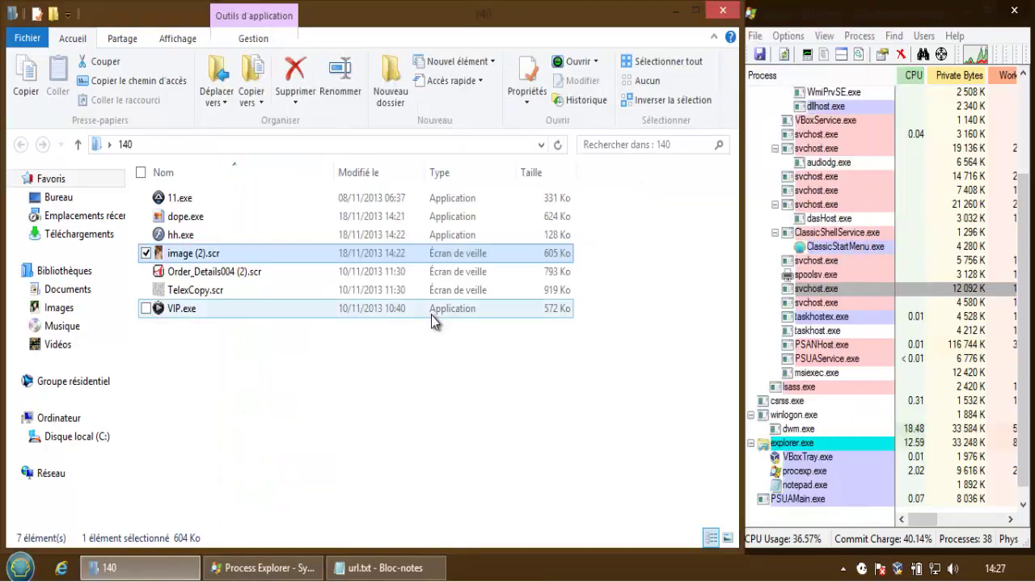
- Run Order_Details004 (2).scr, TelexCopy.scr and VIP.exe from the folder 140, checking the processes they start in Process Explorer
double_click(396, 279)
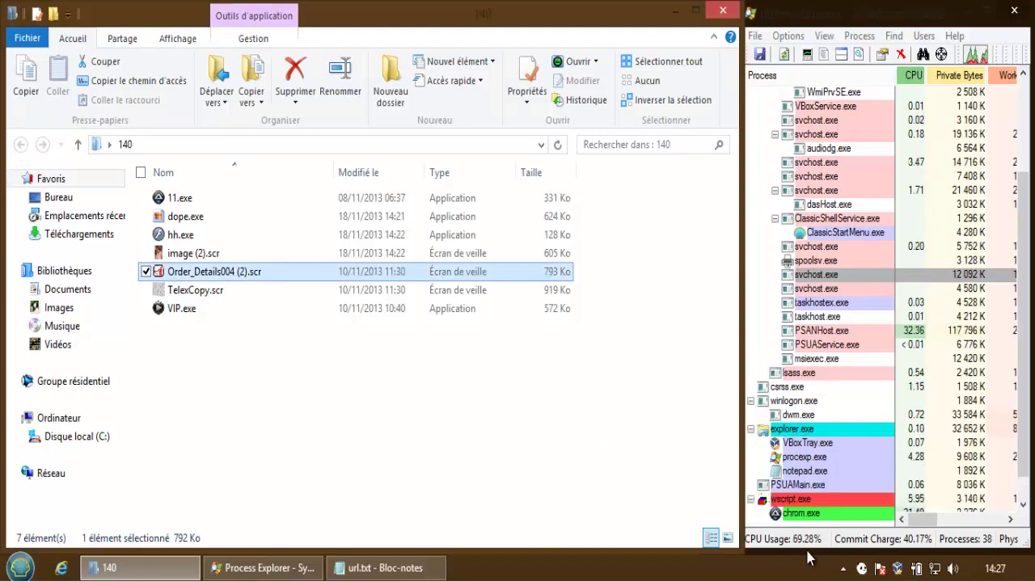
left_click(796, 503)
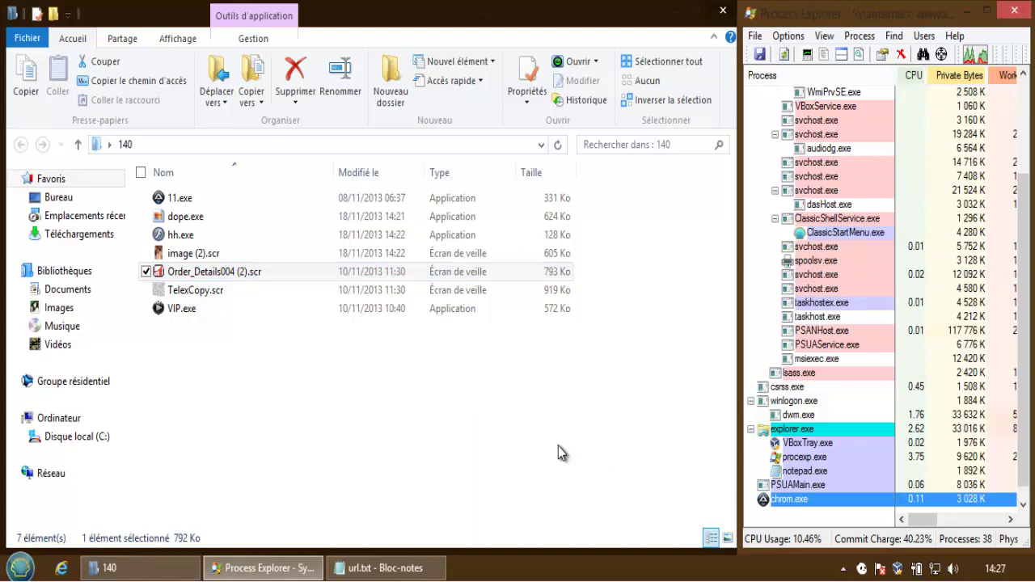
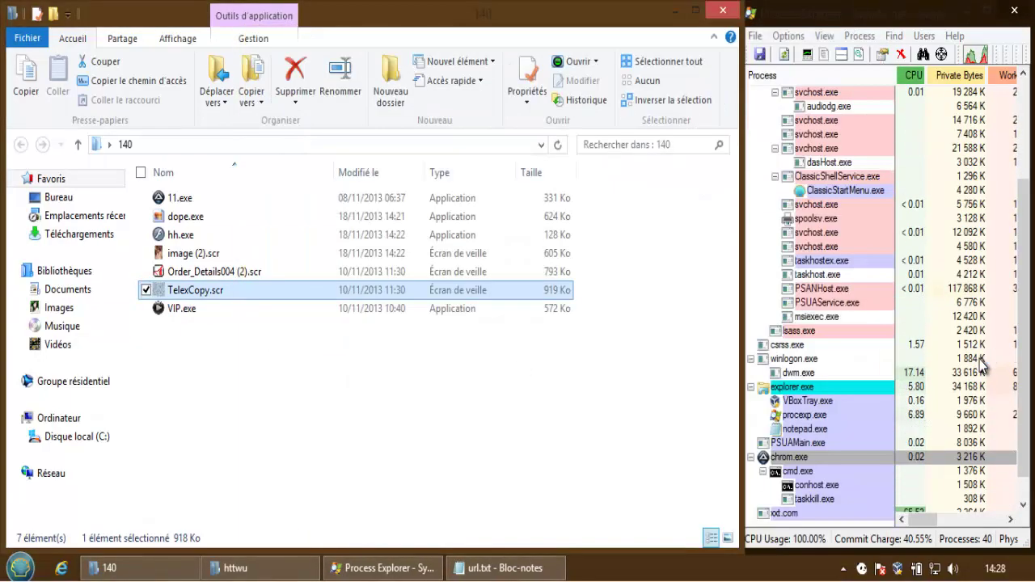
left_click(1025, 491)
mouse_move(788, 475)
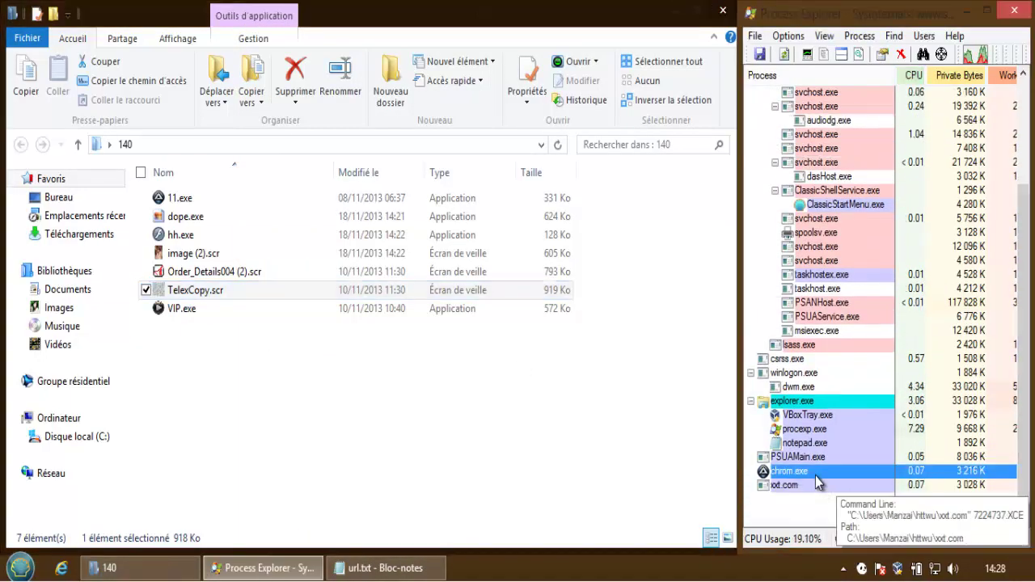
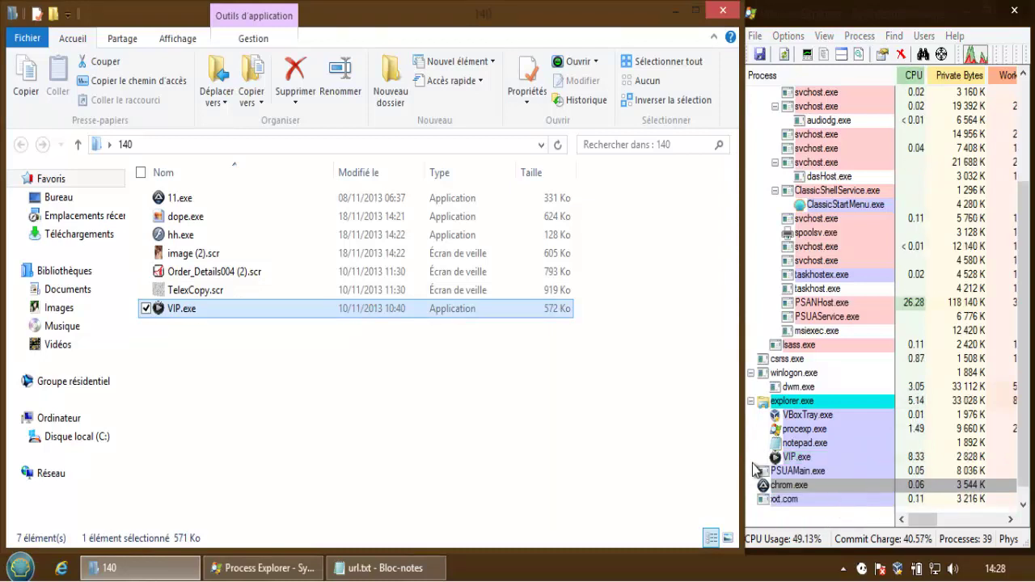
left_click(796, 462)
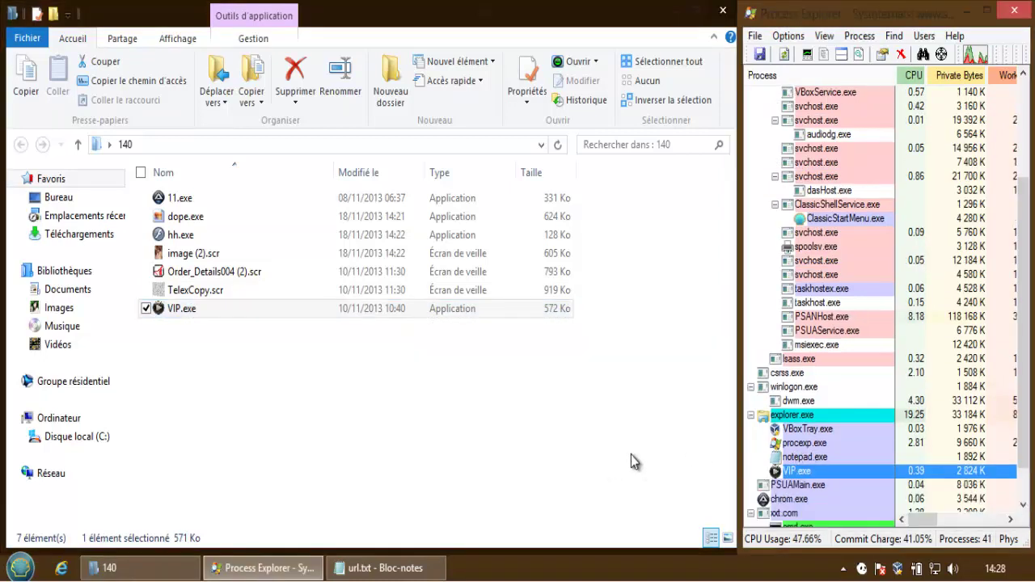
left_click(603, 509)
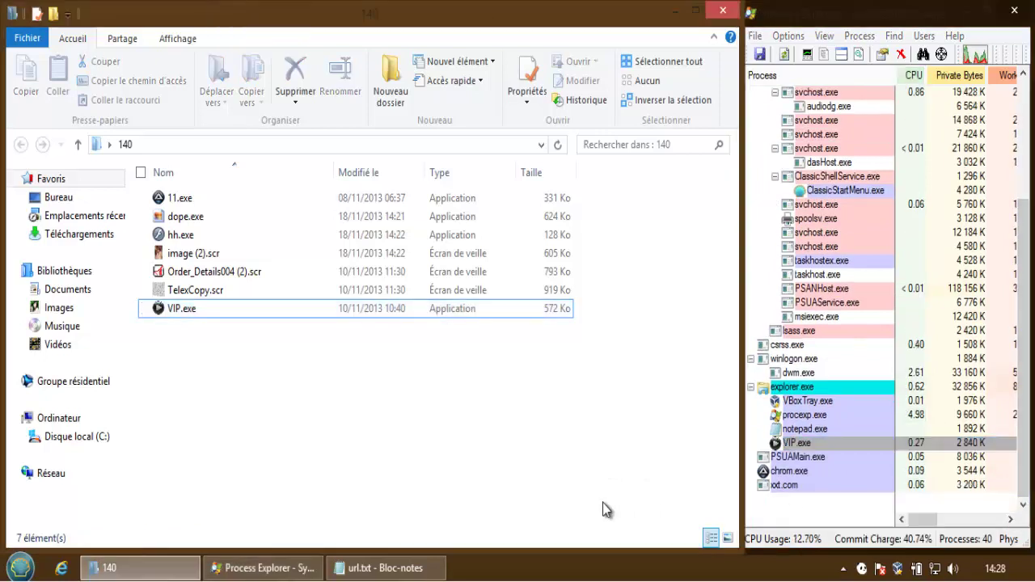
- Inspect the Extracted and DWM folders on the local disk C: for dropped files, and close the folder window
left_click(74, 441)
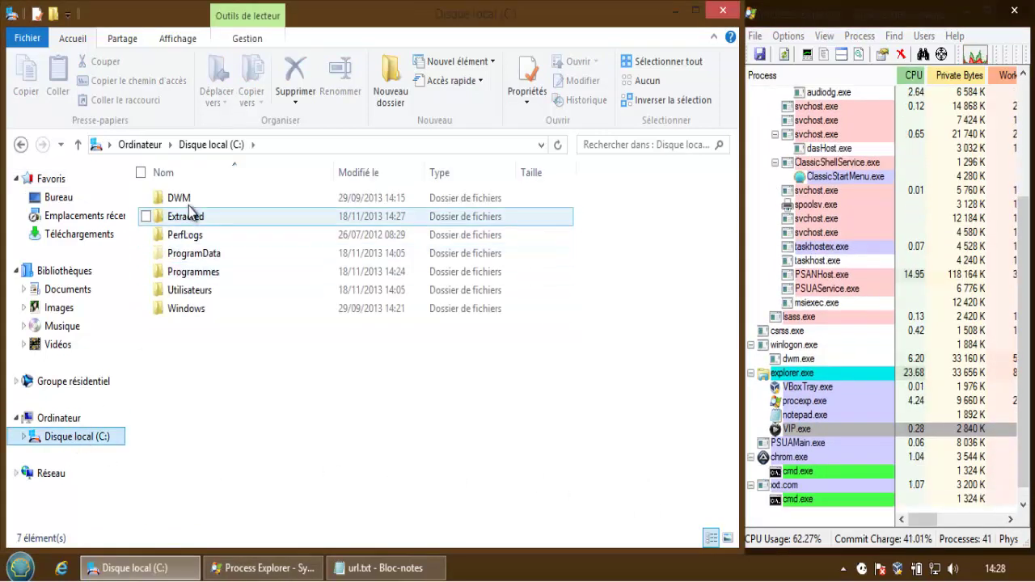
double_click(188, 216)
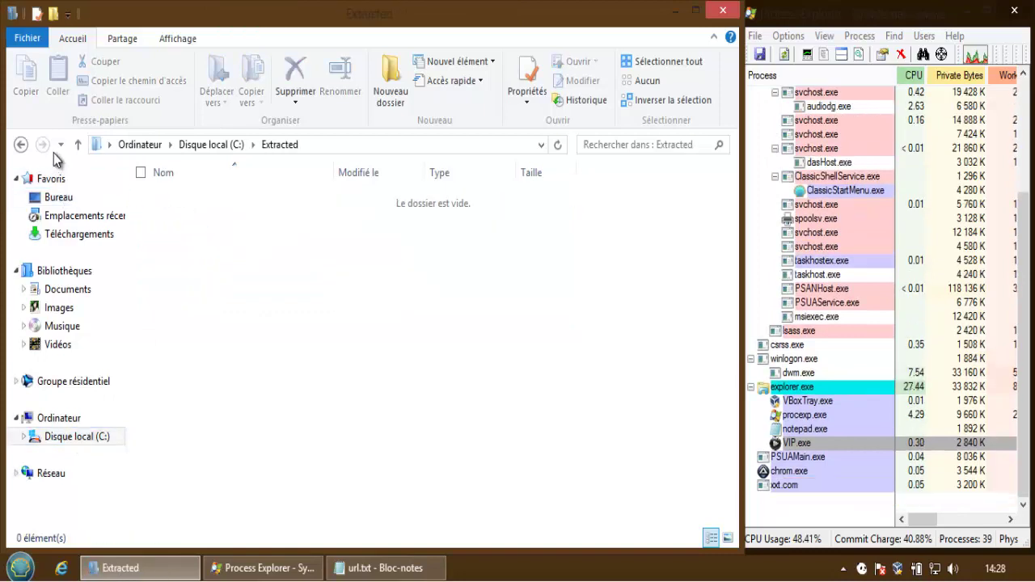
left_click(21, 144)
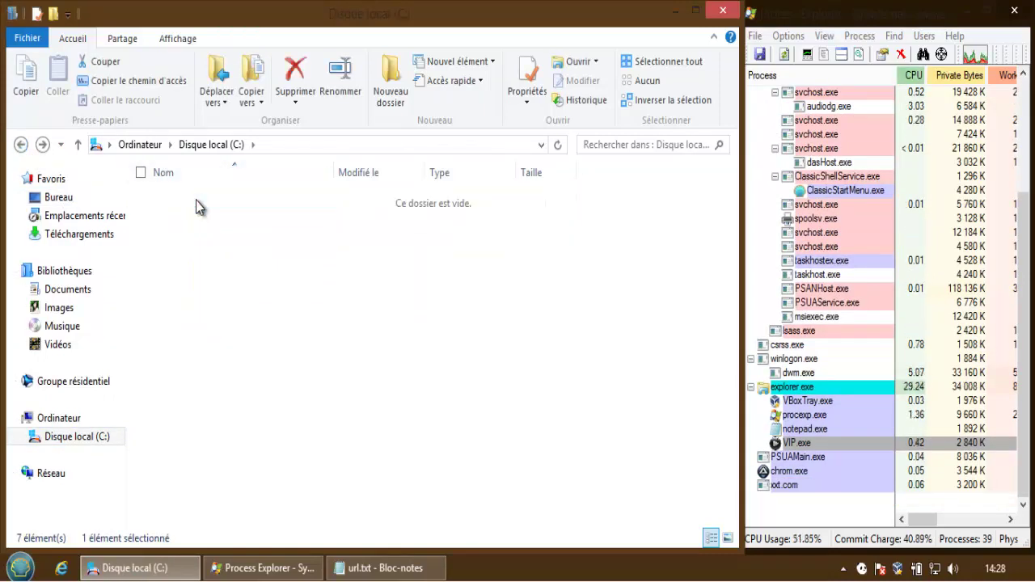
double_click(195, 207)
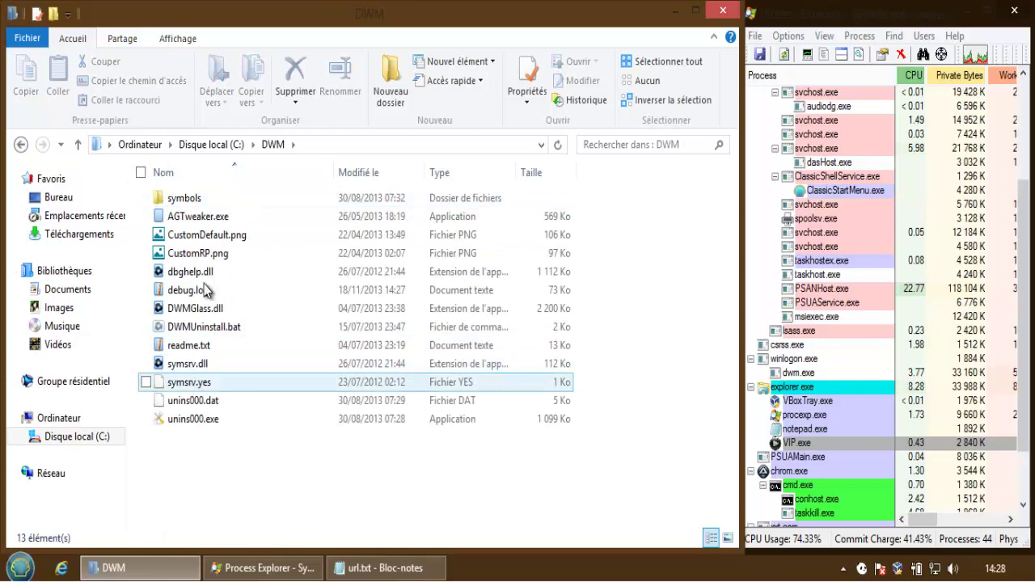
left_click(723, 11)
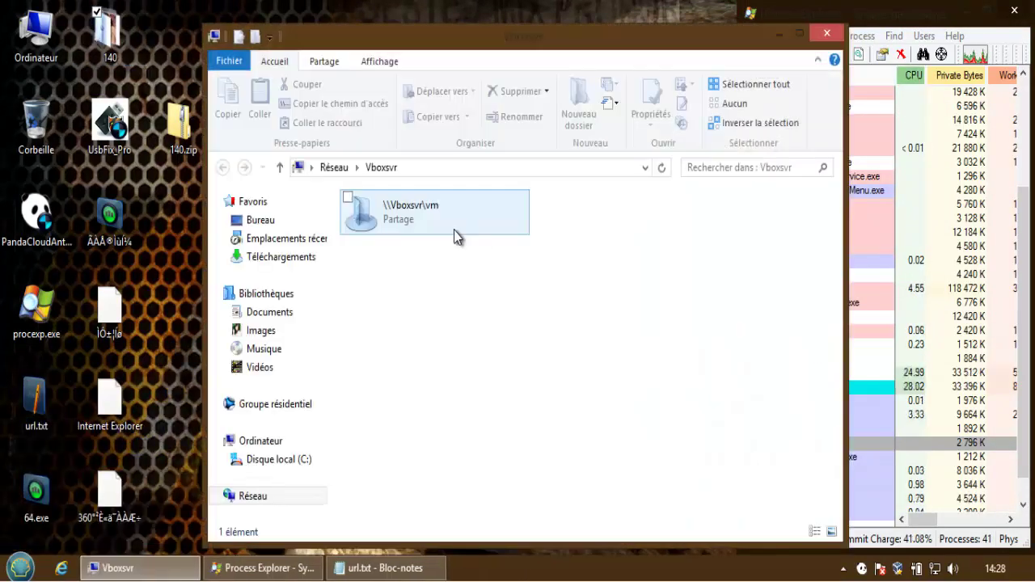
- Copy pandajetenique.exe from the \\Vboxsvr\vm share to the desktop, close the folder window and run the copy
double_click(432, 222)
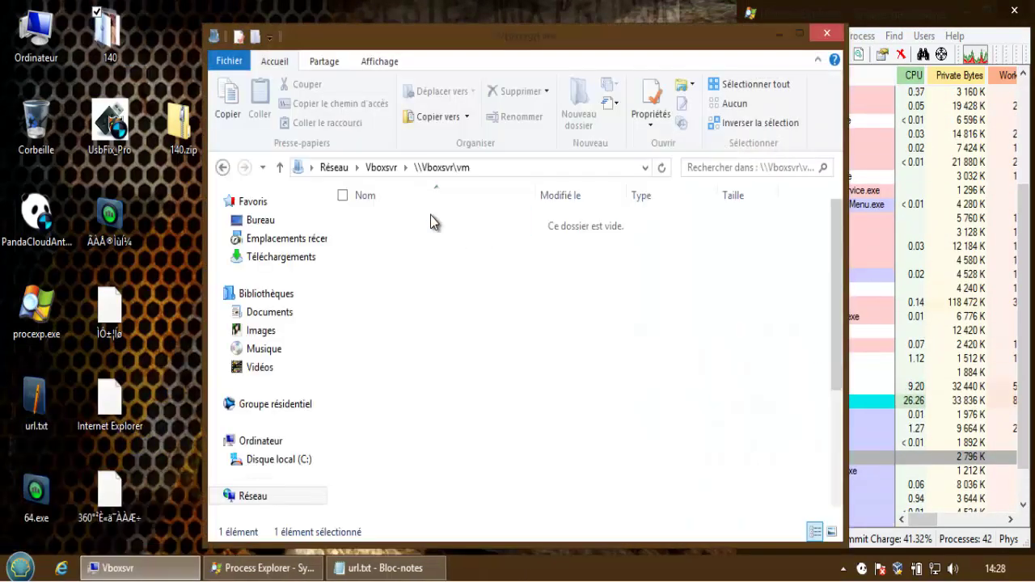
scroll(837, 469, "down", 4)
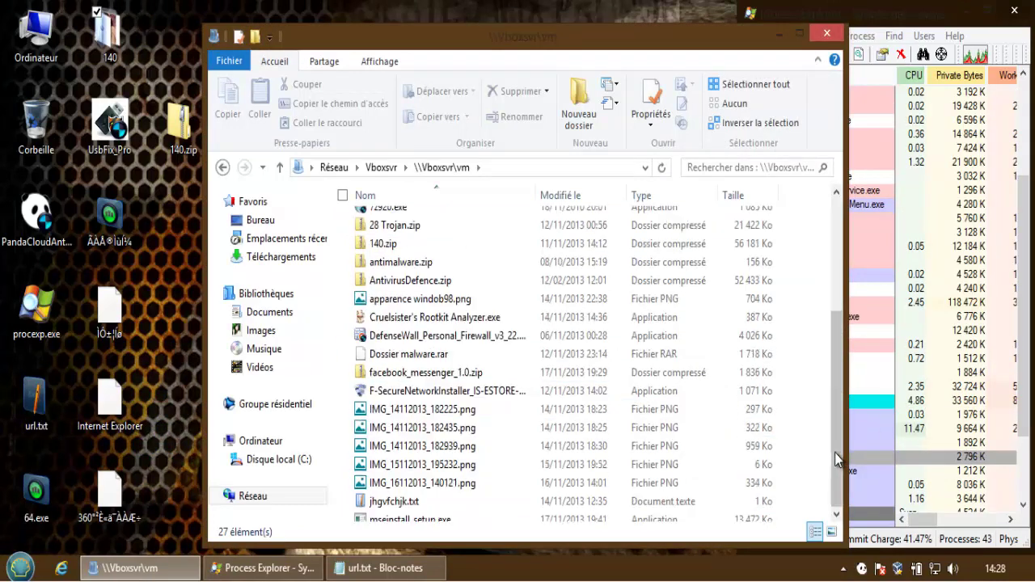
left_click_drag(396, 438, 175, 271)
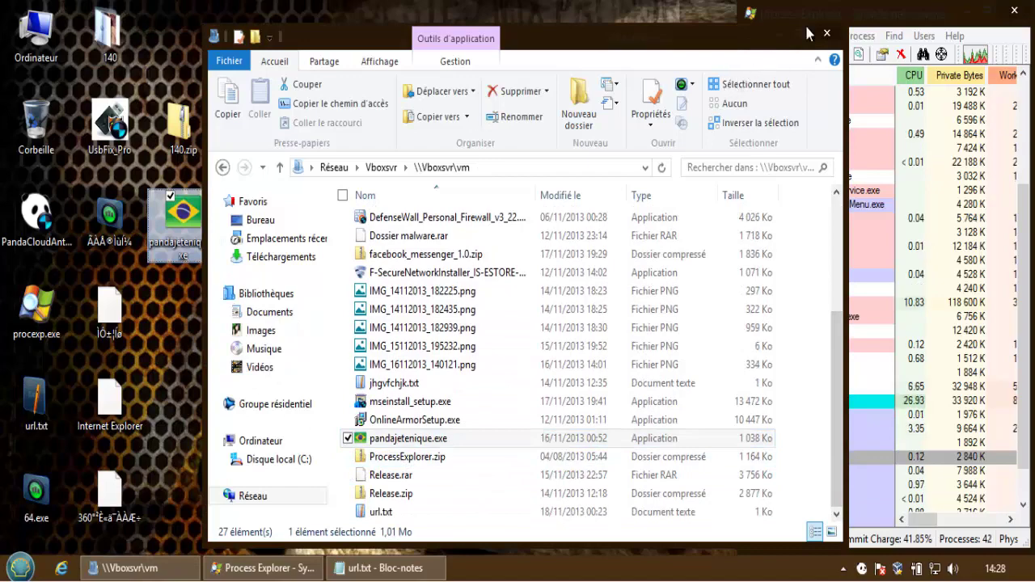
left_click(834, 37)
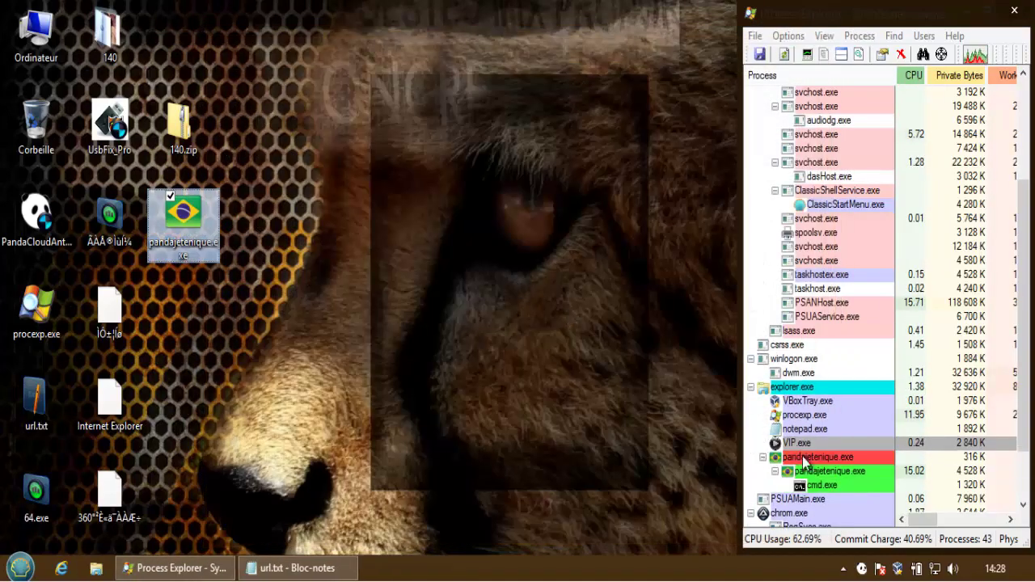
- Inspect the processes that pandajetenique.exe and VIP.exe start in the Process Explorer tree
left_click(796, 444)
scroll(796, 443, "down", 3)
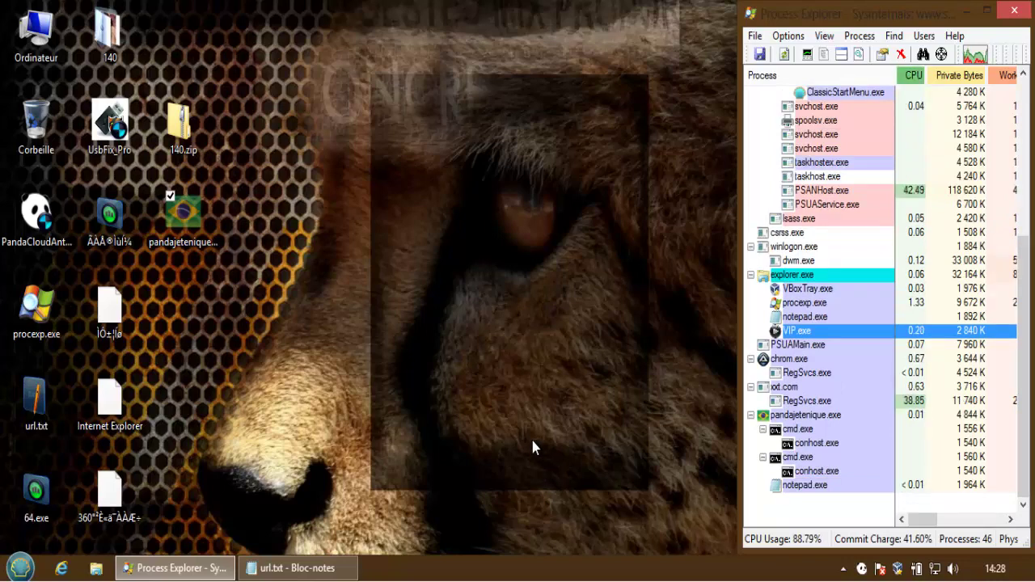
left_click(384, 435)
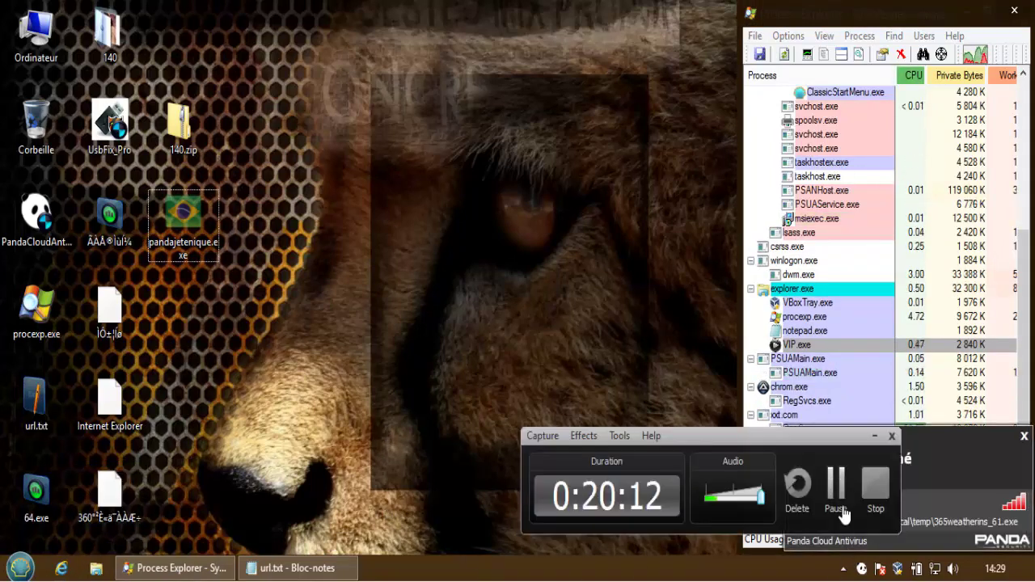
left_click(830, 490)
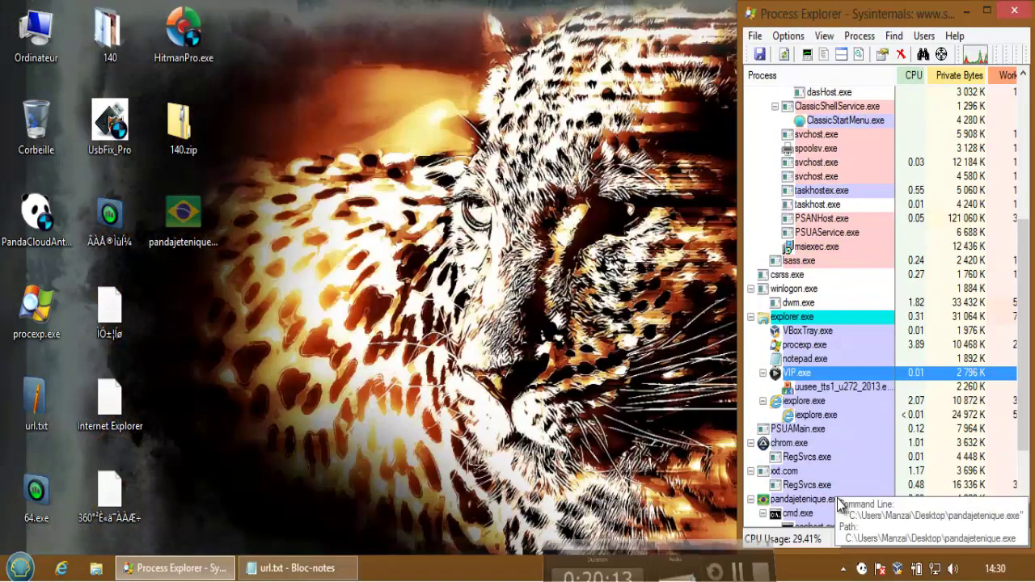
scroll(841, 453, "down", 1)
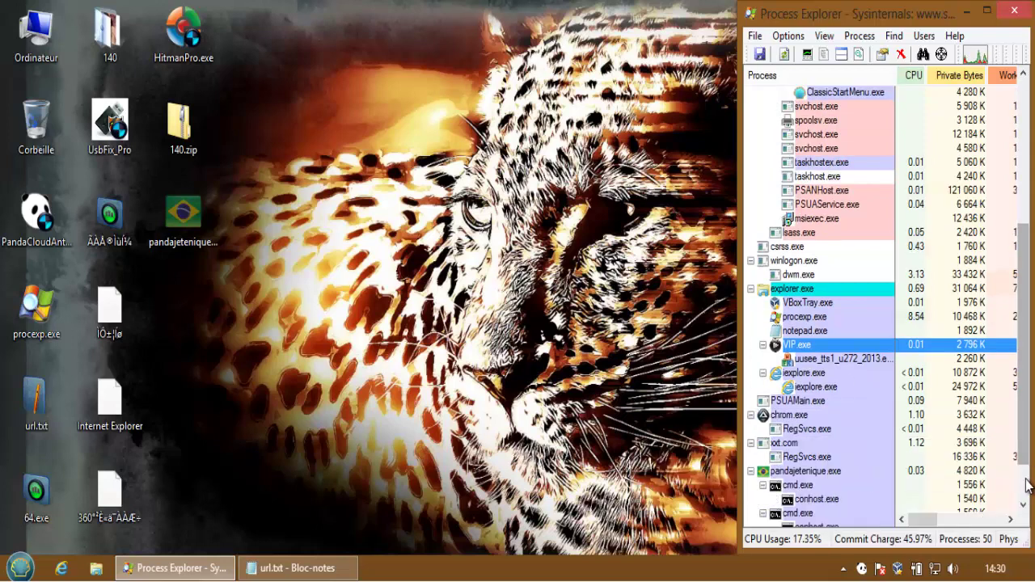
scroll(1024, 488, "down", 1)
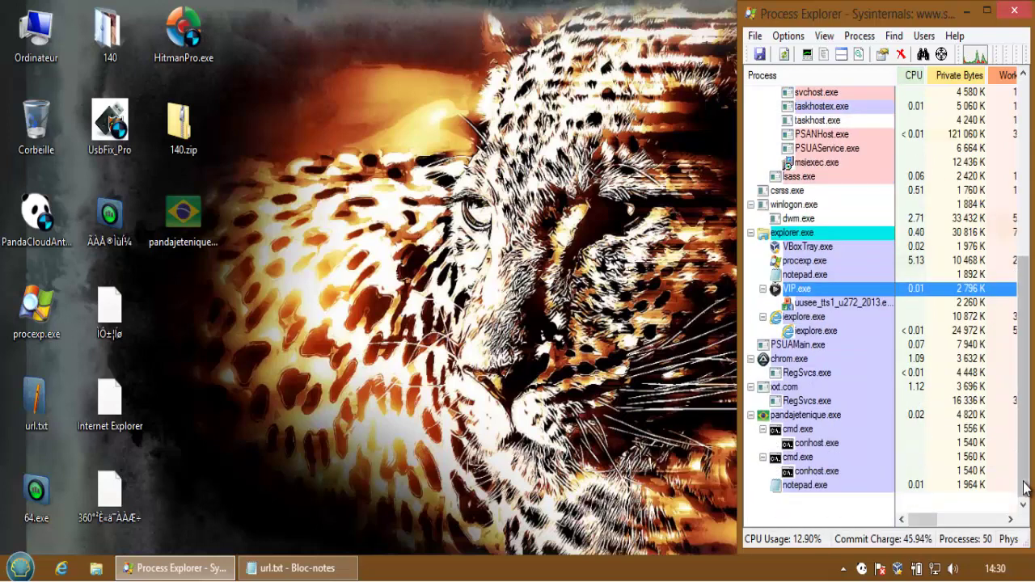
- Launch HitmanPro.exe from the desktop and allow it to make changes to the computer
left_click(179, 62)
double_click(180, 62)
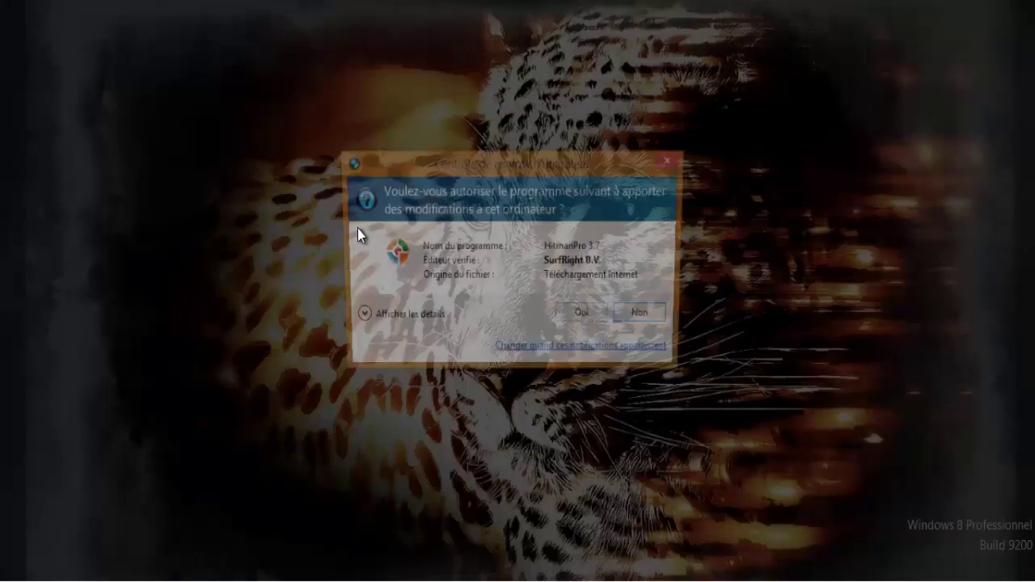
left_click(582, 318)
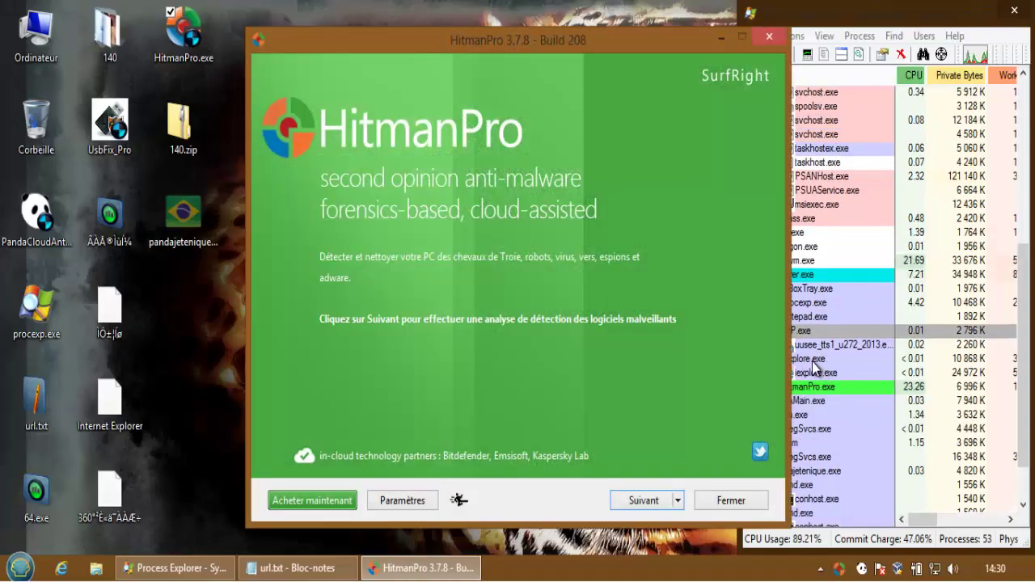
- Kill the process tree of the parent iexplore.exe in Process Explorer and confirm
left_click(813, 363)
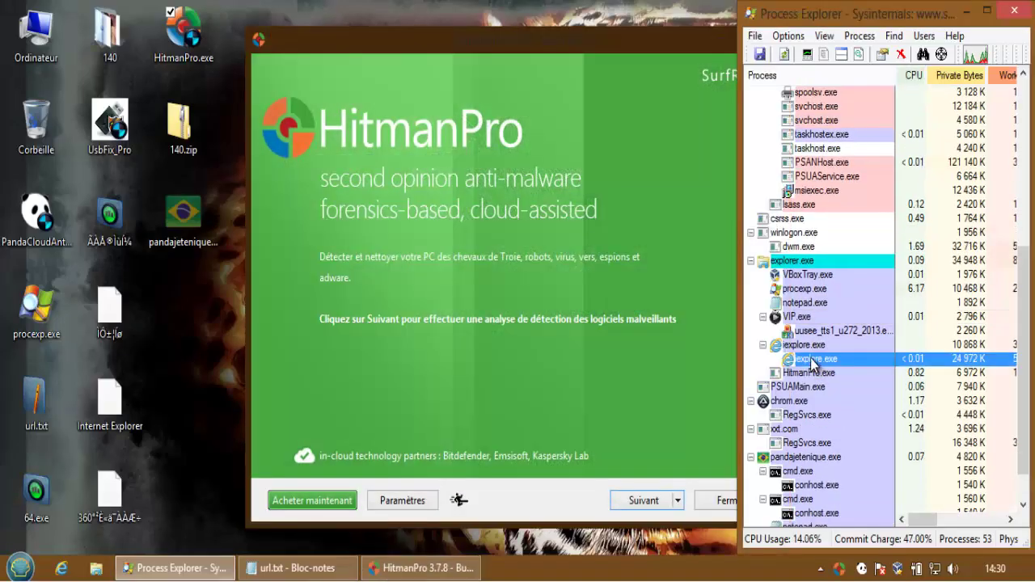
left_click(805, 346)
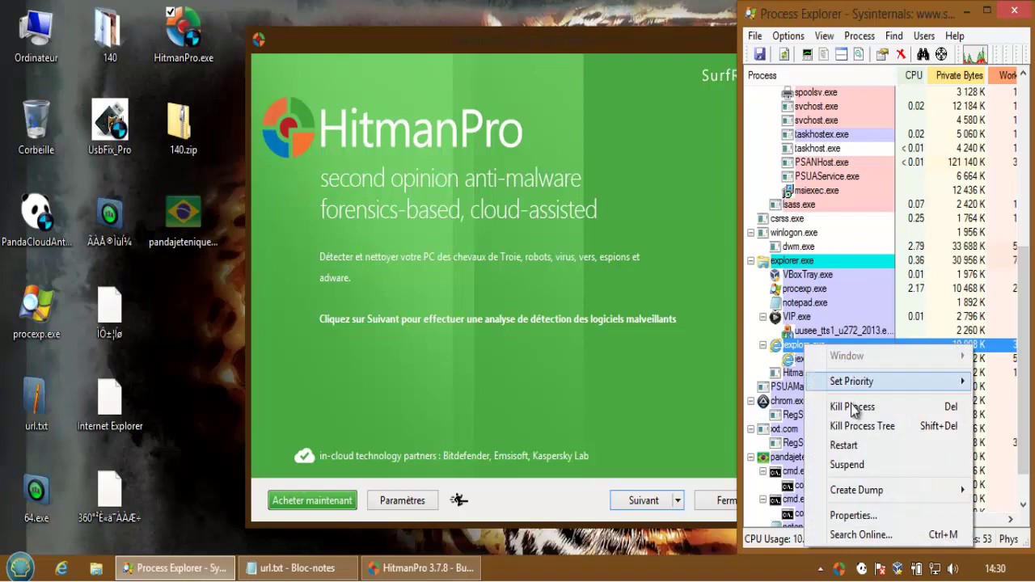
left_click(861, 426)
left_click(580, 352)
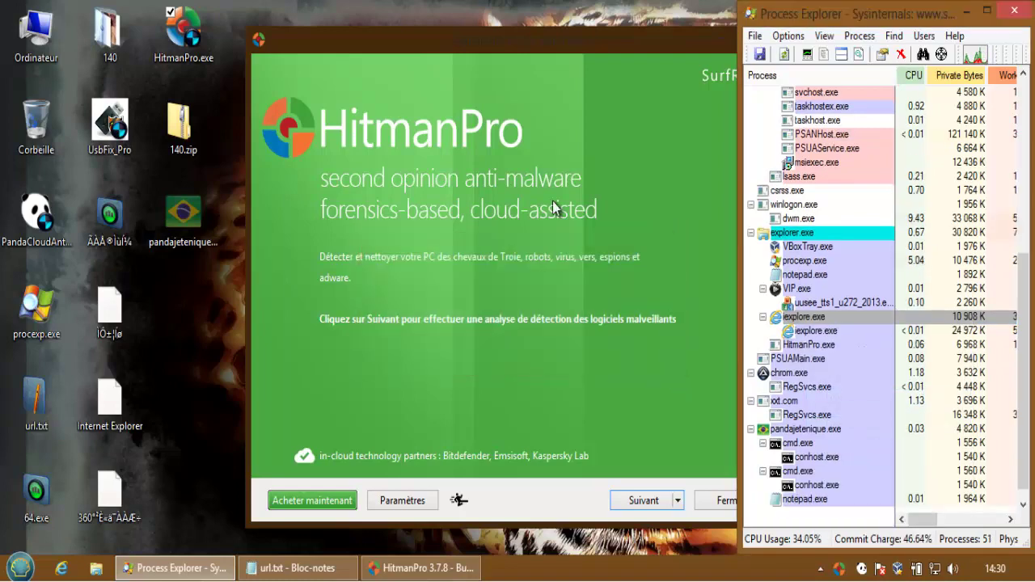
- Start a HitmanPro scan, accepting the licence terms and choosing to analyse this computer only once
left_click_drag(573, 39, 512, 30)
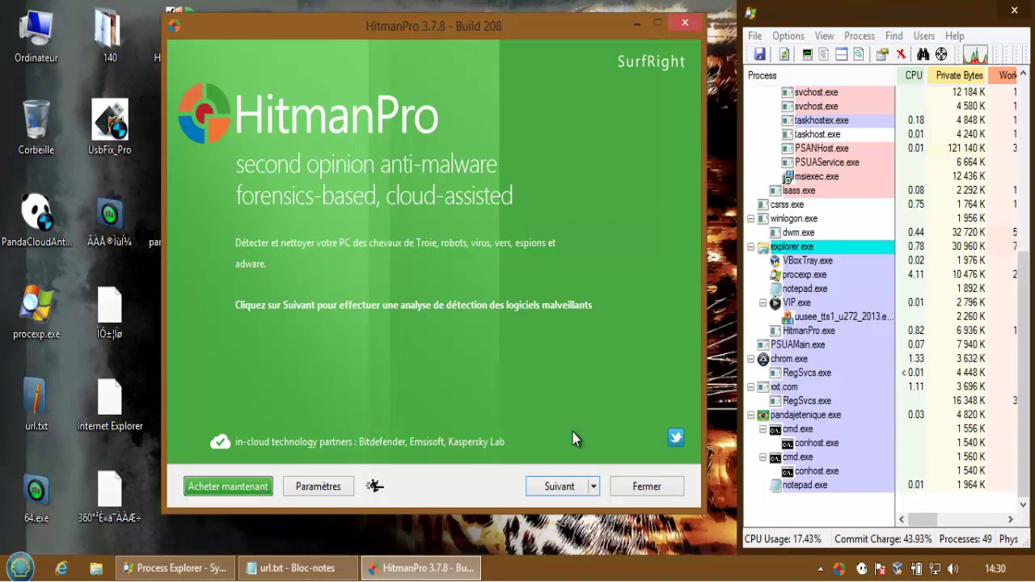
left_click(558, 488)
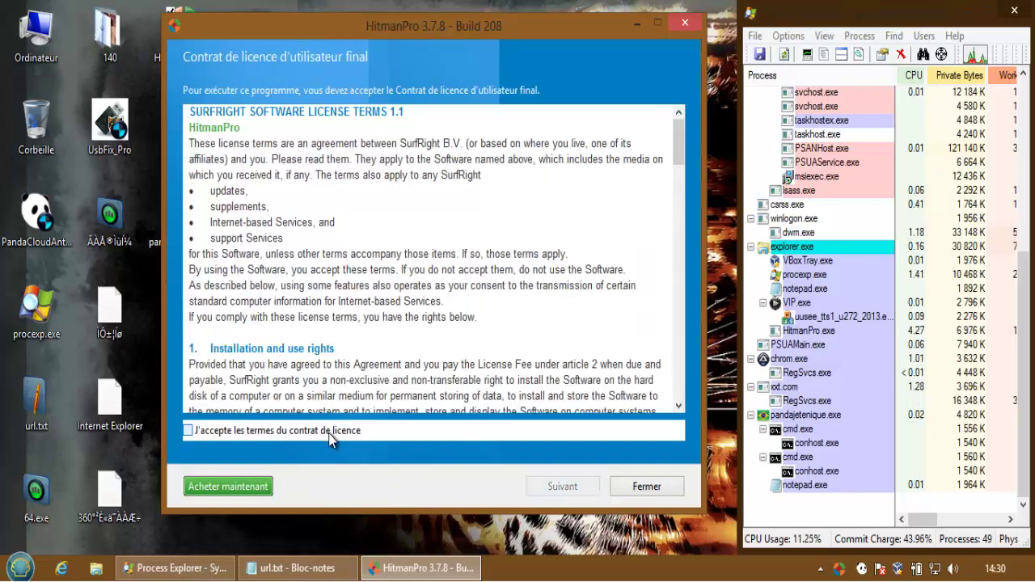
left_click(330, 434)
left_click(559, 486)
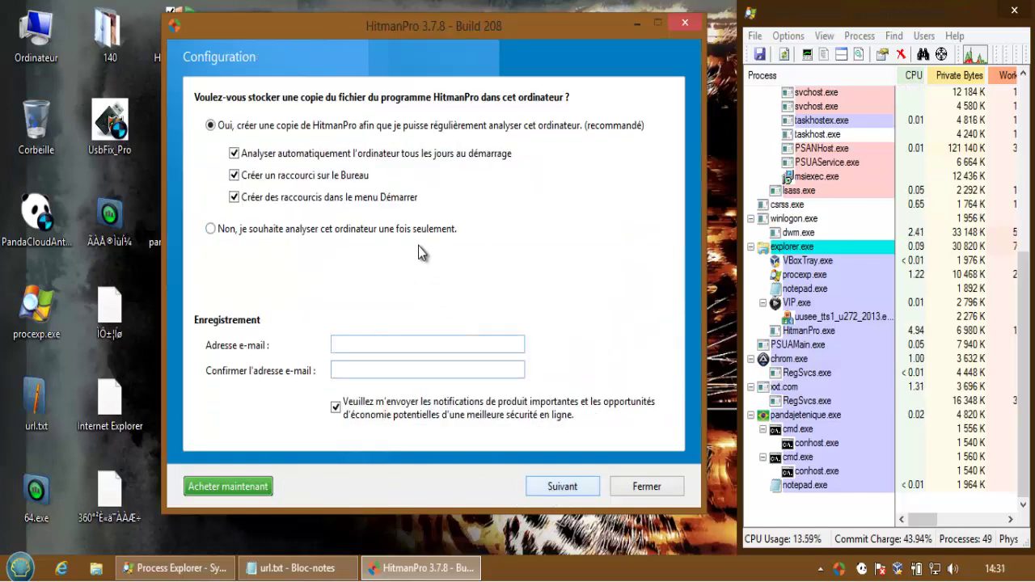
left_click(409, 228)
left_click(576, 486)
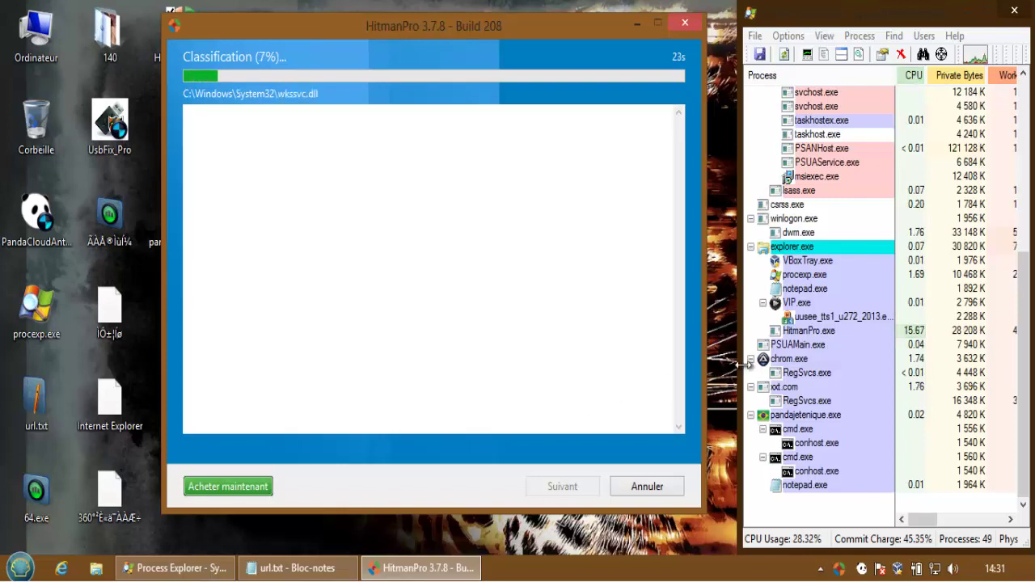
- Examine the suspicious processes from chrom.exe down to pandajetenique.exe in Process Explorer while the scan runs
left_click(789, 360)
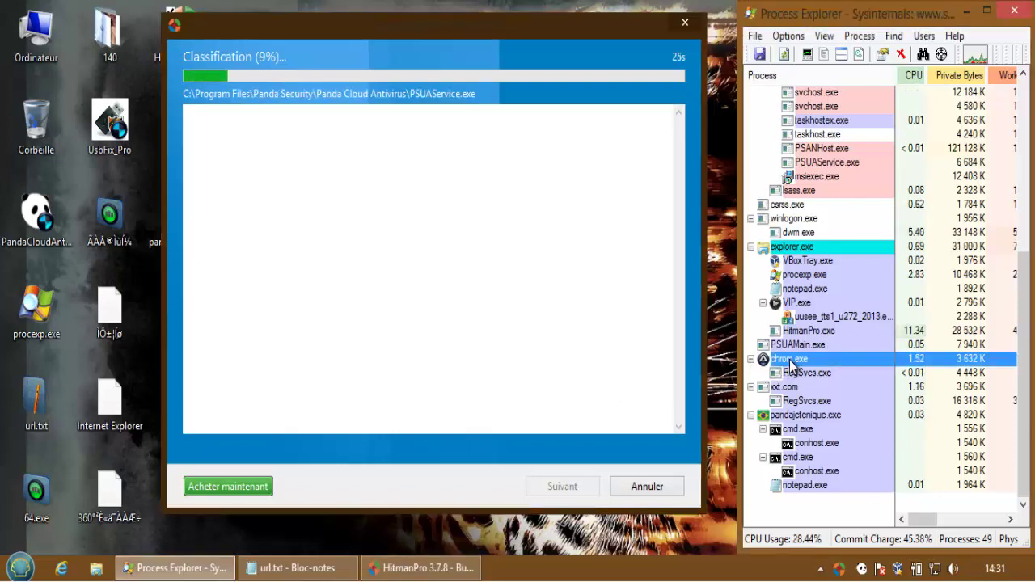
left_click(786, 388)
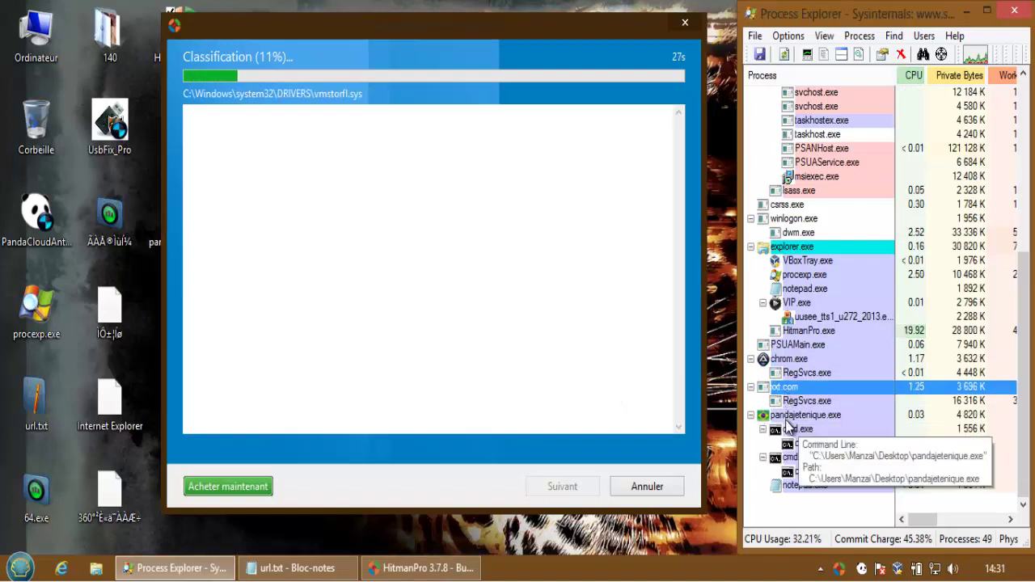
left_click(801, 416)
left_click(591, 373)
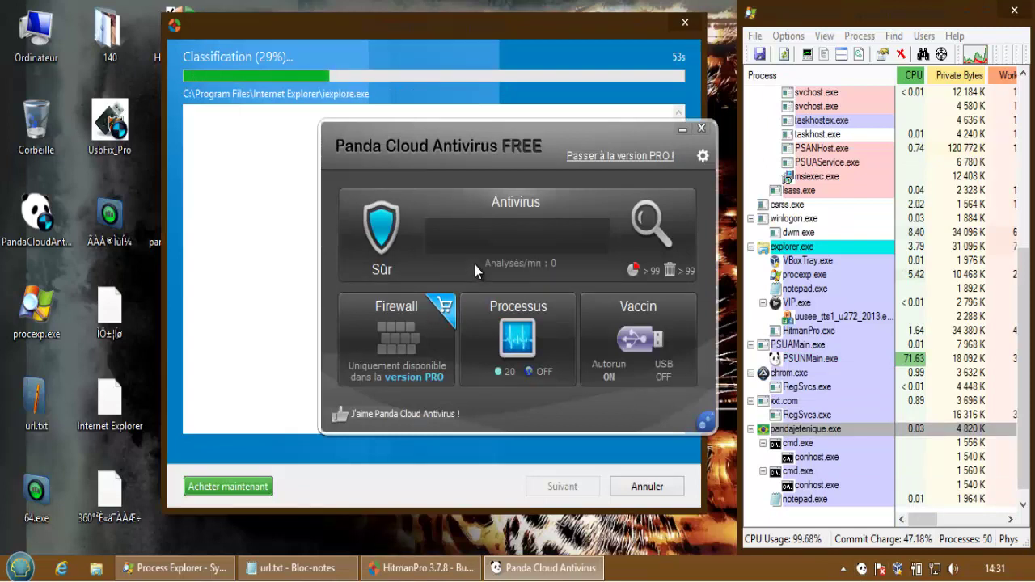
- Start an optimised scan (Analyse optimisée) in Panda Cloud Antivirus and close its main window
left_click(503, 245)
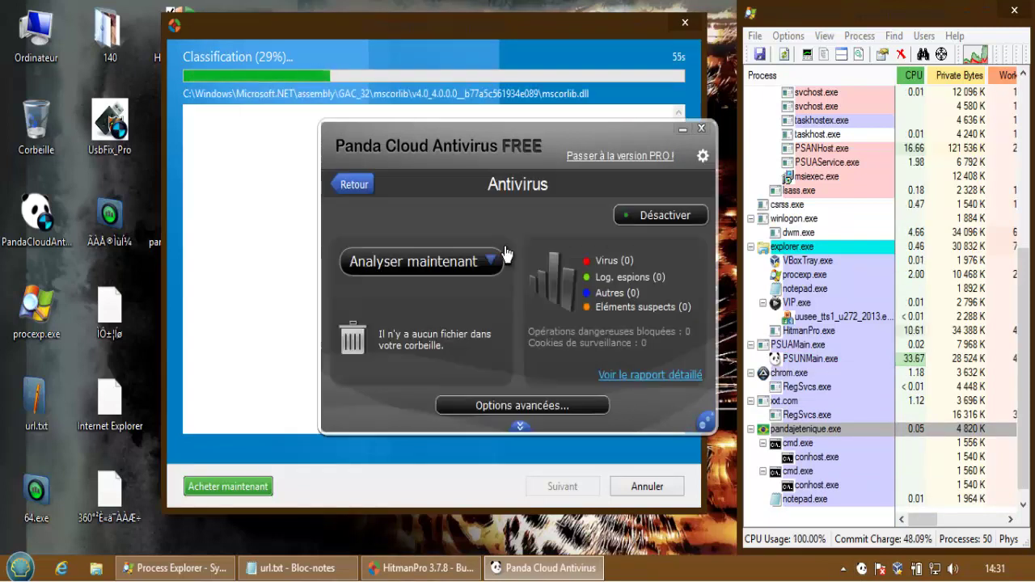
left_click(491, 261)
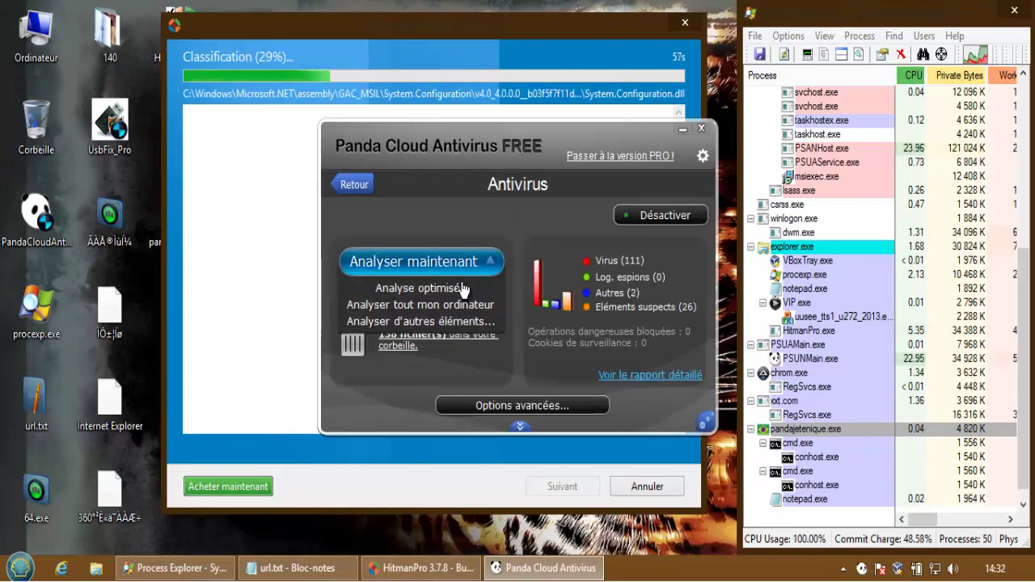
left_click(460, 288)
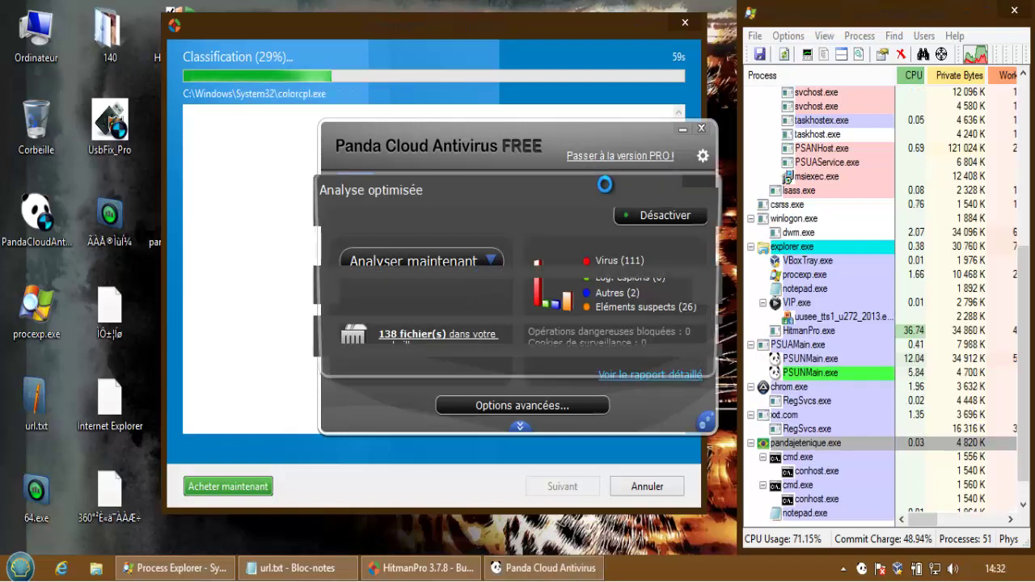
left_click(701, 129)
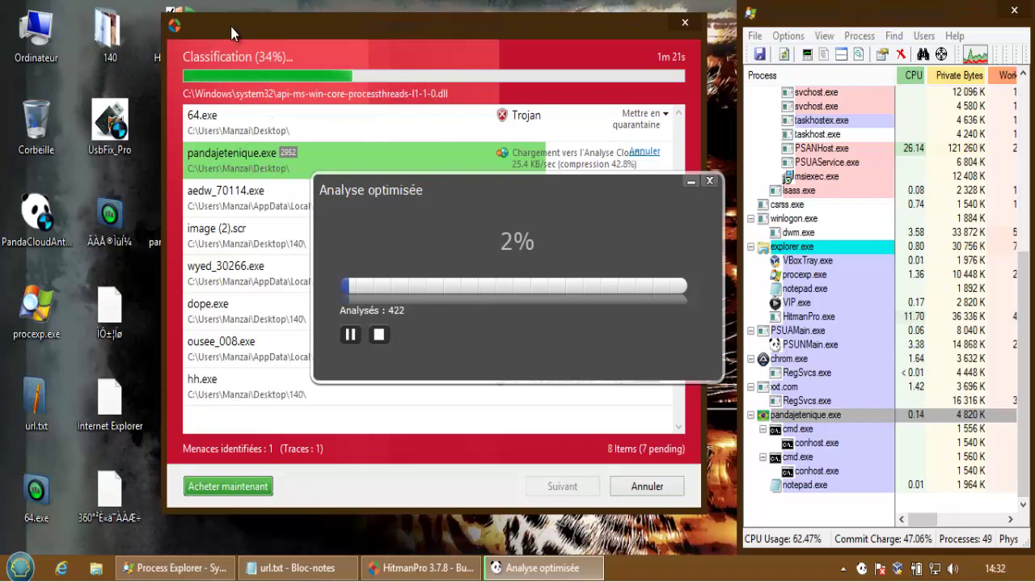
- Abort the running HitmanPro scan and close the program
left_click_drag(236, 26, 293, 30)
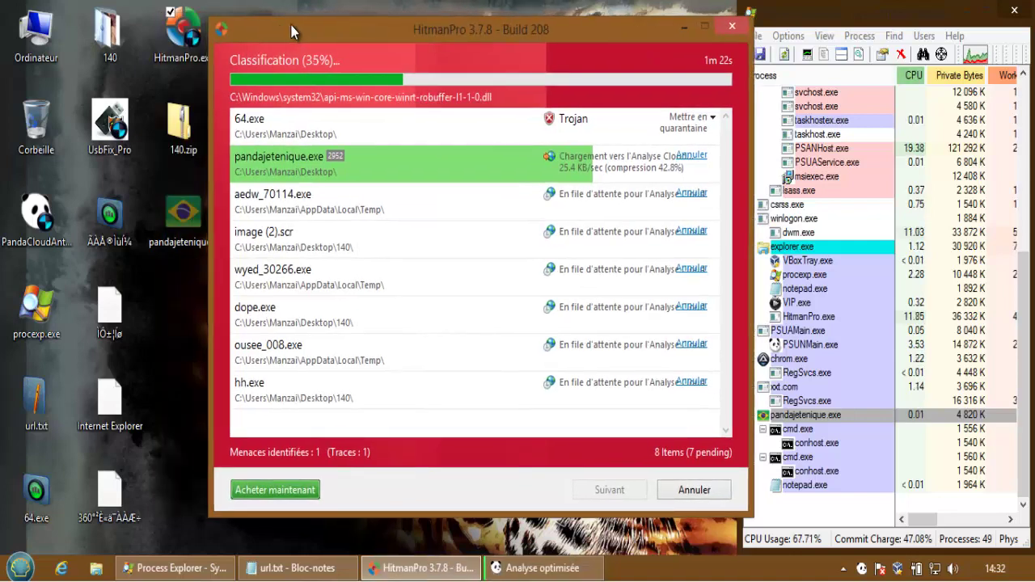
left_click(725, 31)
left_click(727, 38)
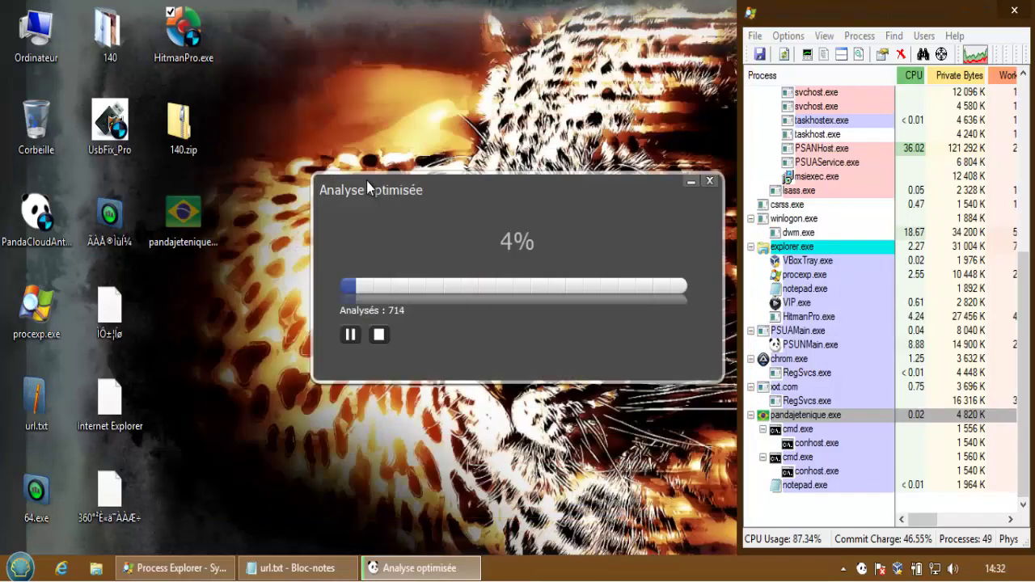
- Try to delete the folder 140 from the desktop, cancelling the folder-in-use dialog
left_click(103, 32)
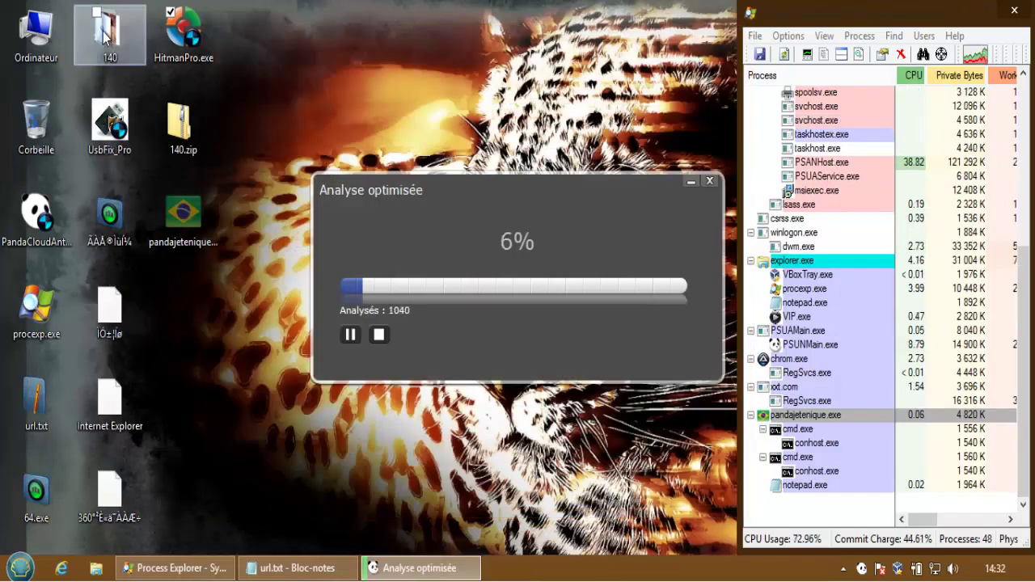
left_click_drag(58, 108, 115, 54)
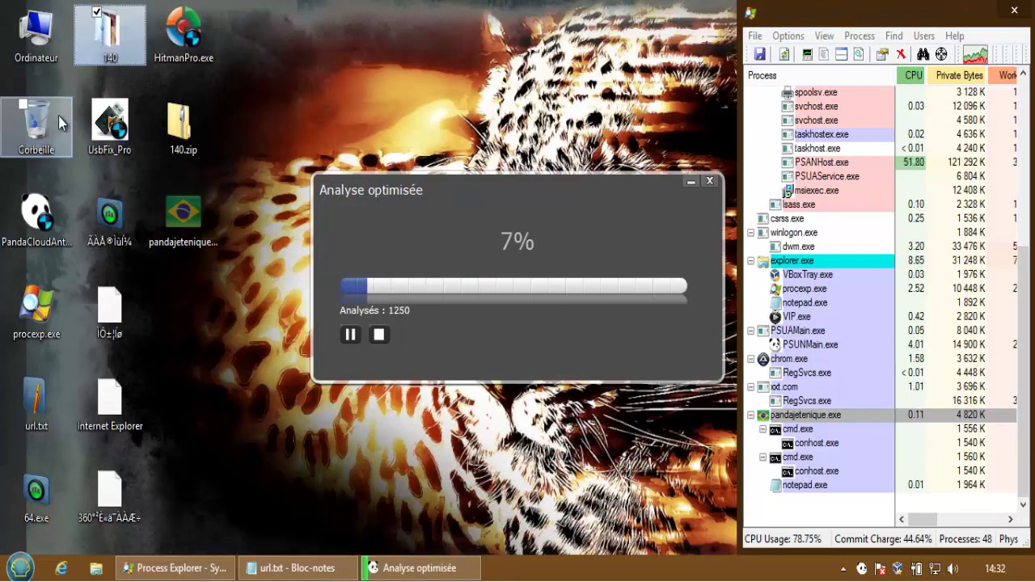
key("Delete")
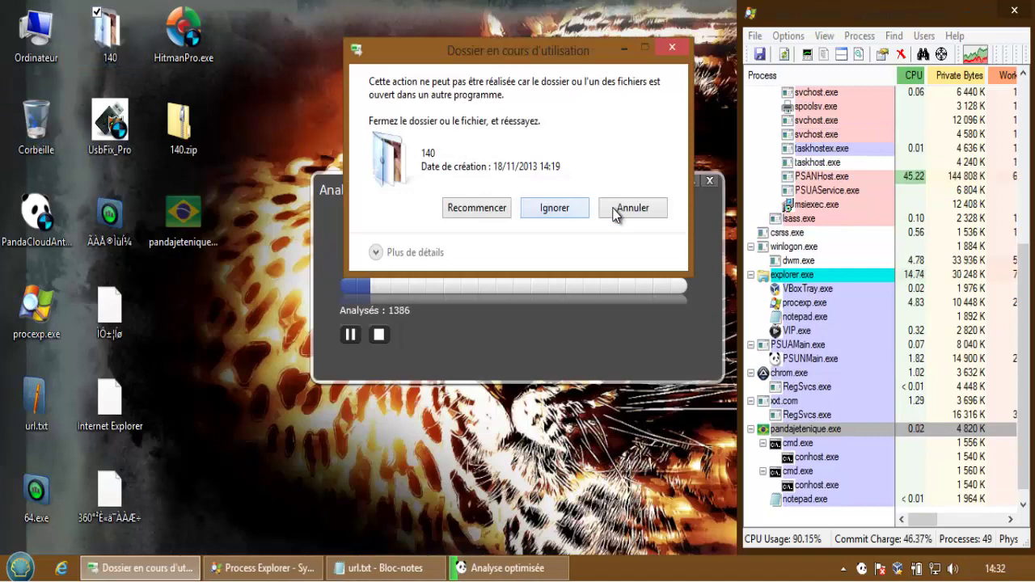
left_click(614, 212)
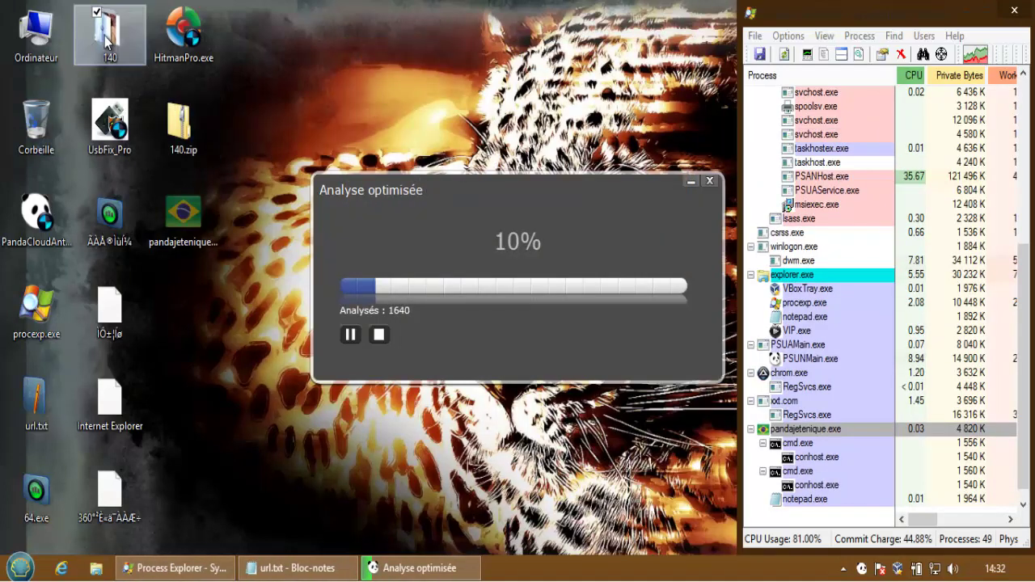
- Delete all the files inside the folder 140, cancelling the file-in-use dialog for VIP.exe, and close the folder
double_click(103, 36)
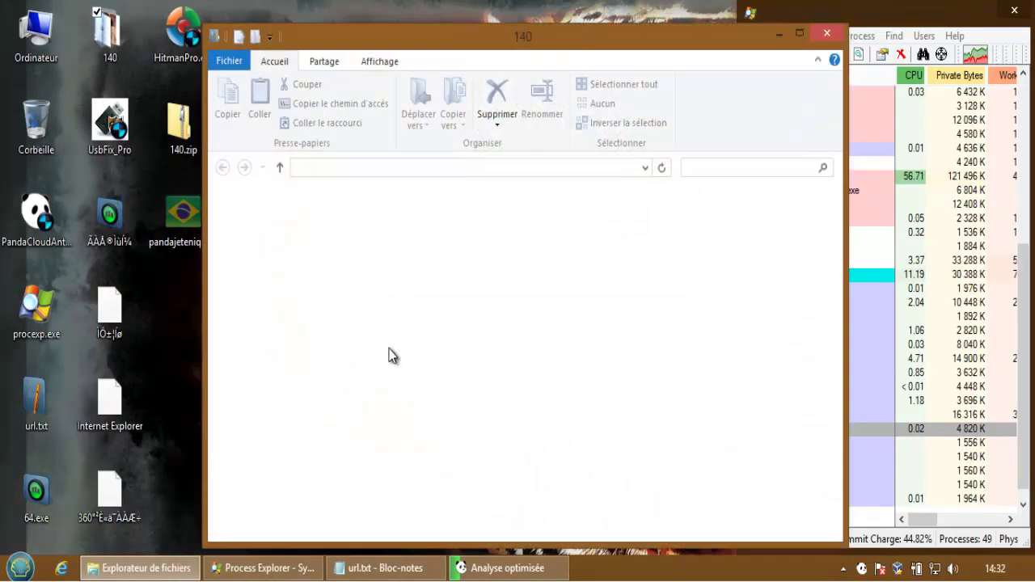
key("ctrl+a")
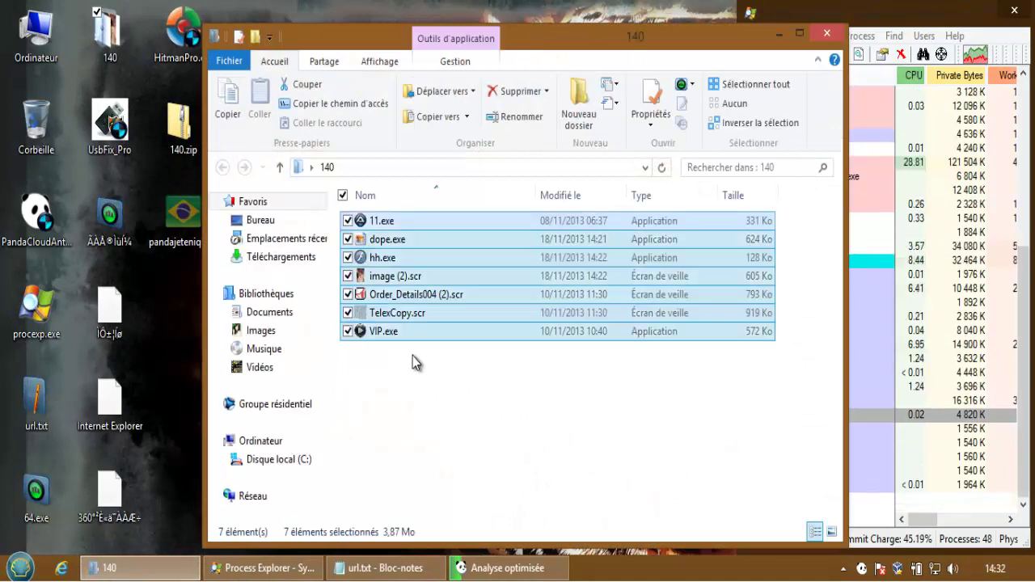
key("Delete")
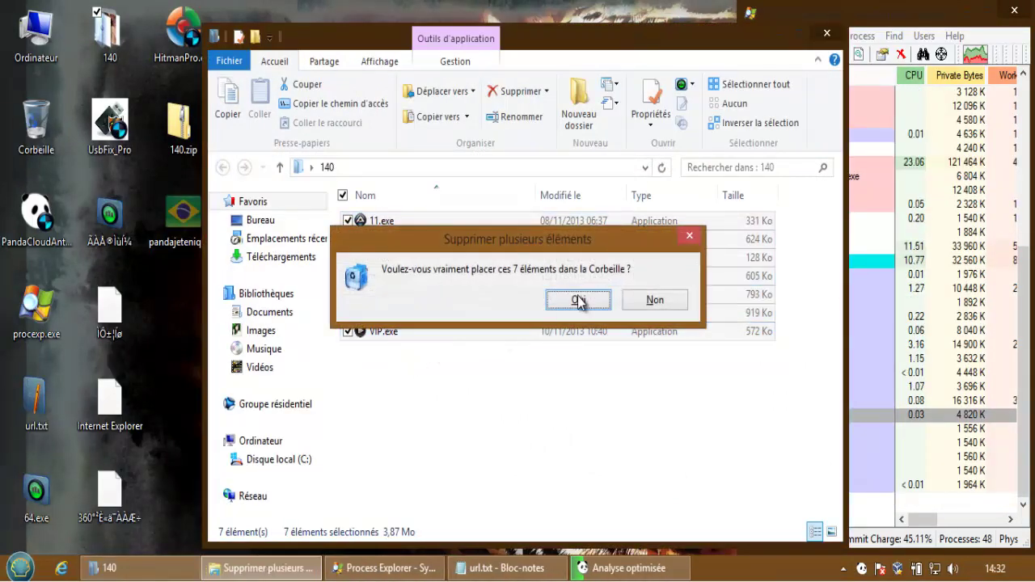
left_click(577, 298)
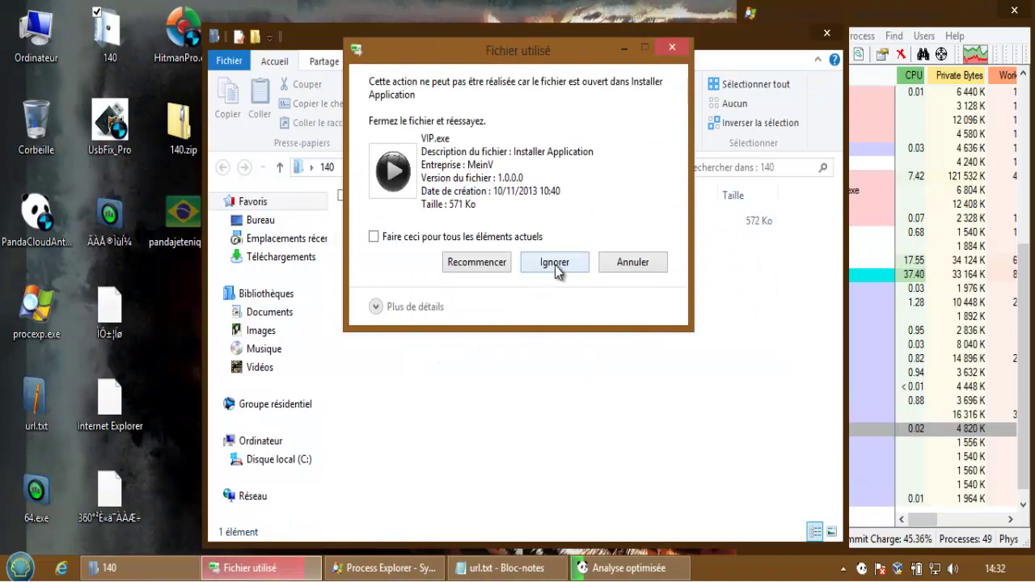
left_click(623, 267)
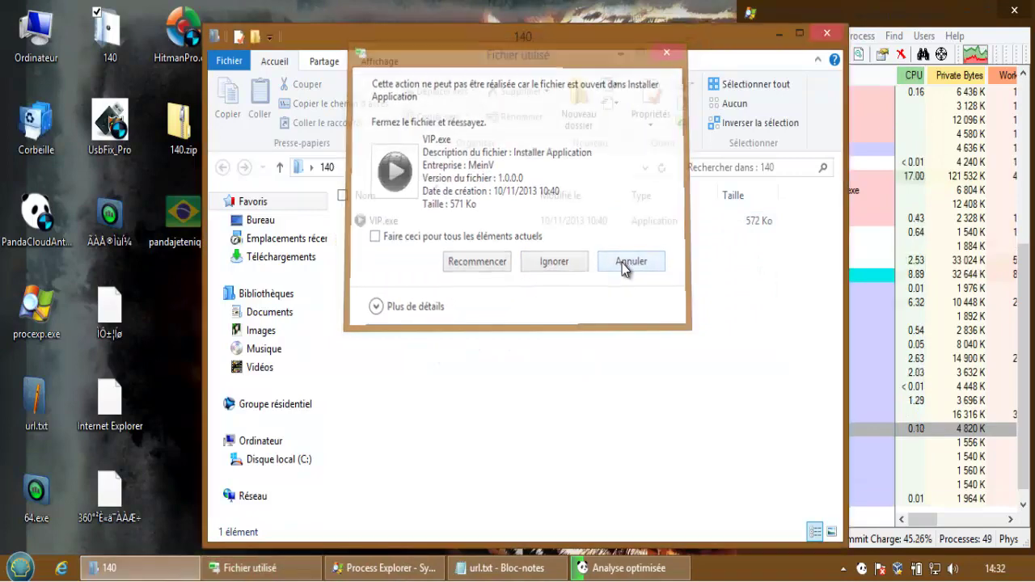
left_click(833, 37)
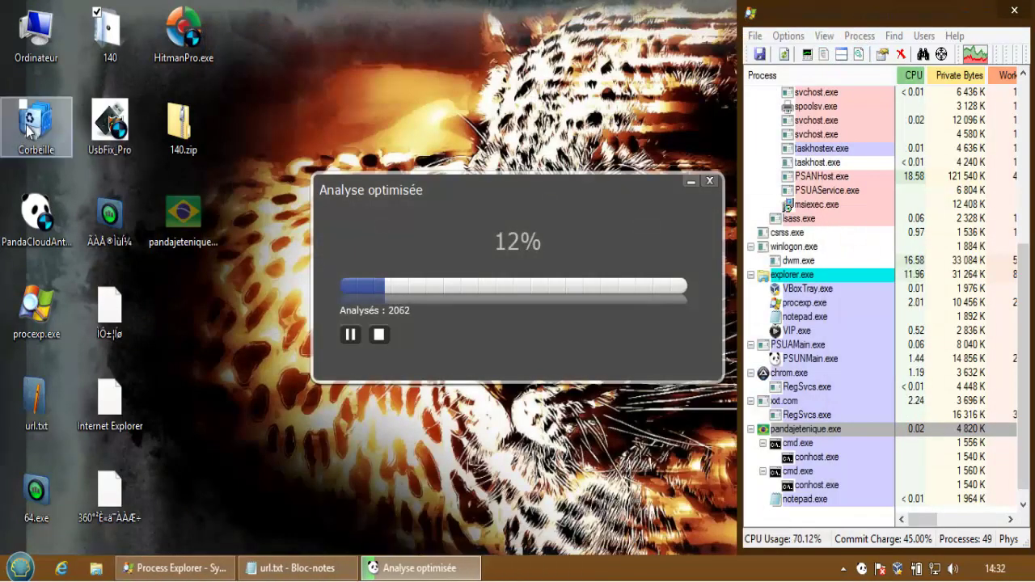
- Empty the Recycle Bin (Corbeille) on the desktop, confirming the permanent deletion
right_click(28, 132)
left_click(51, 193)
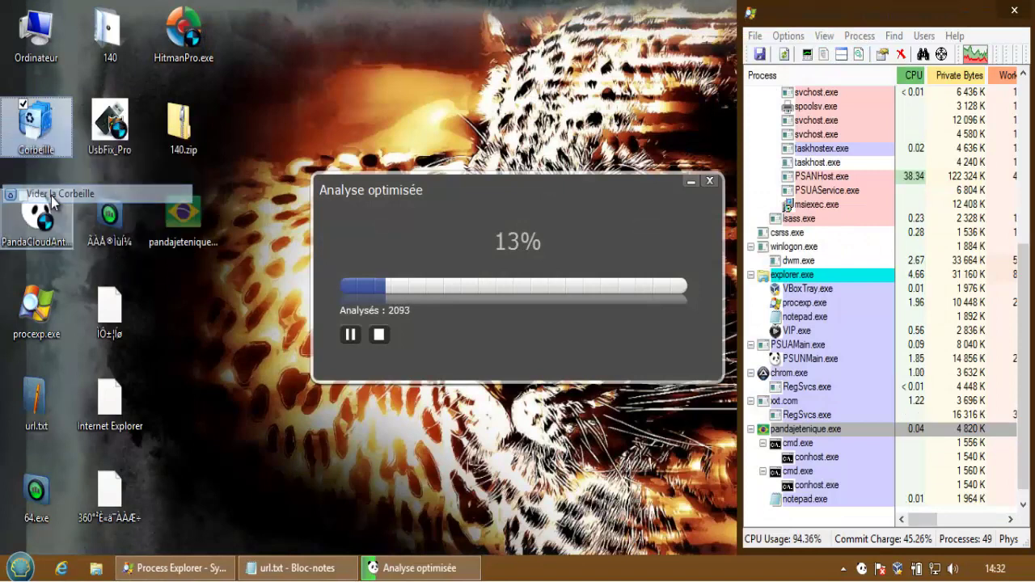
left_click(585, 296)
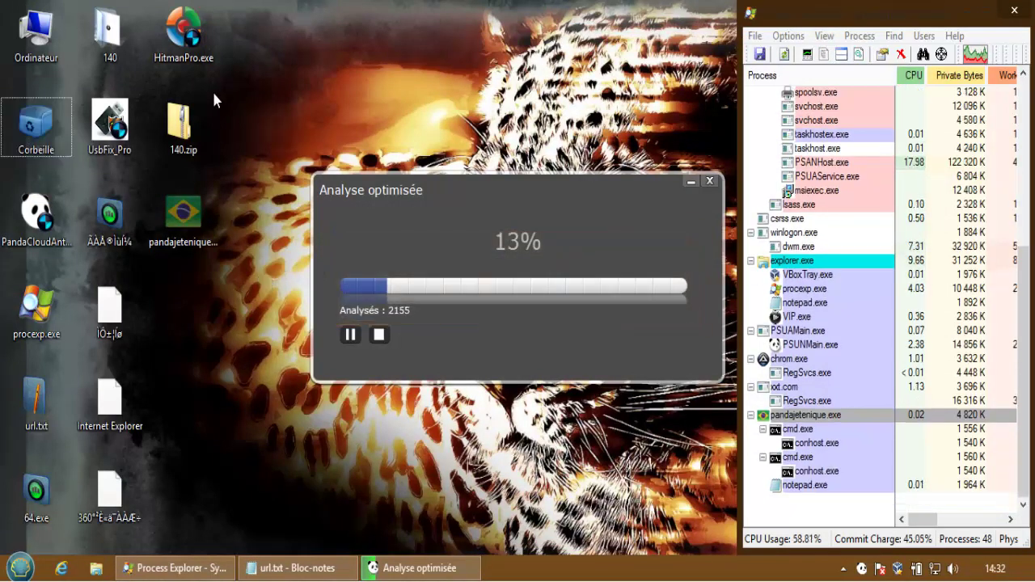
- Launch HitmanPro.exe with elevated rights, start a one-time scan of the computer, and reposition its window
left_click(184, 34)
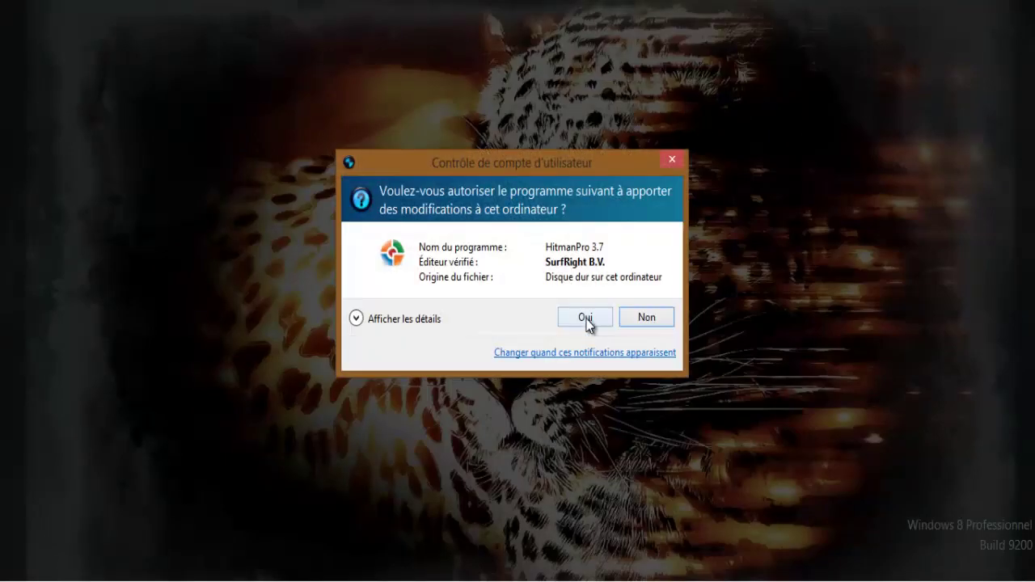
left_click(587, 322)
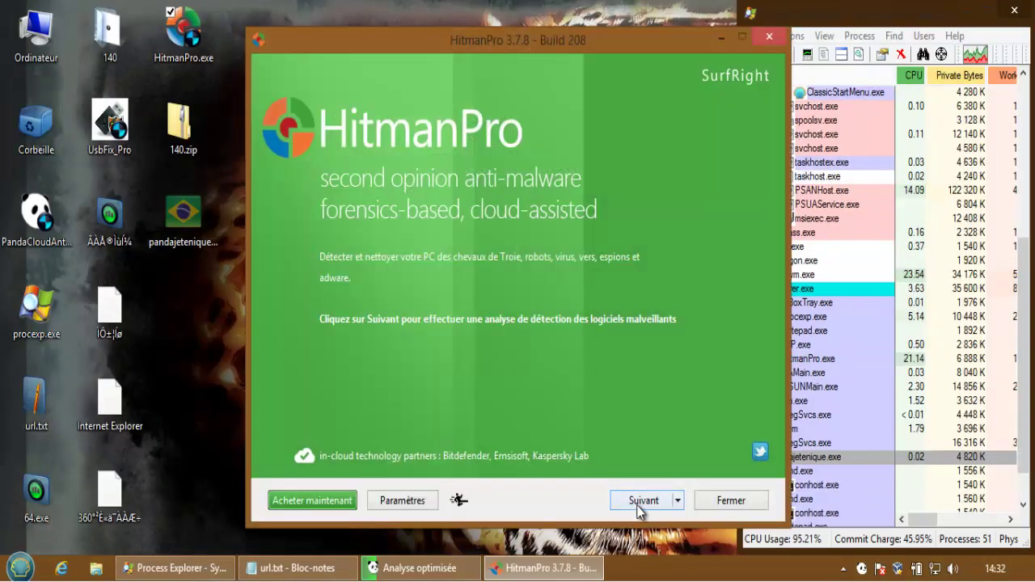
left_click(639, 506)
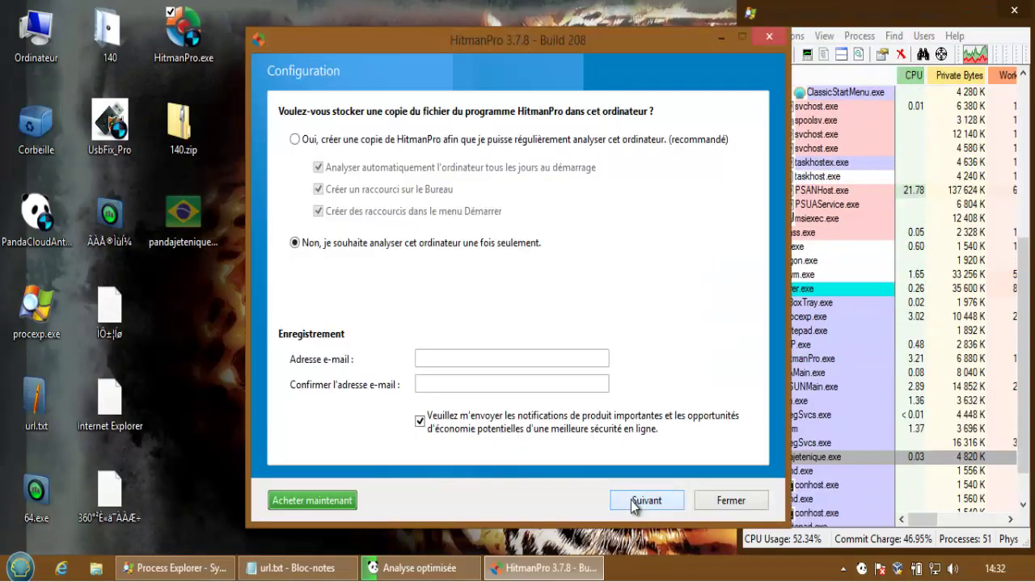
left_click(648, 502)
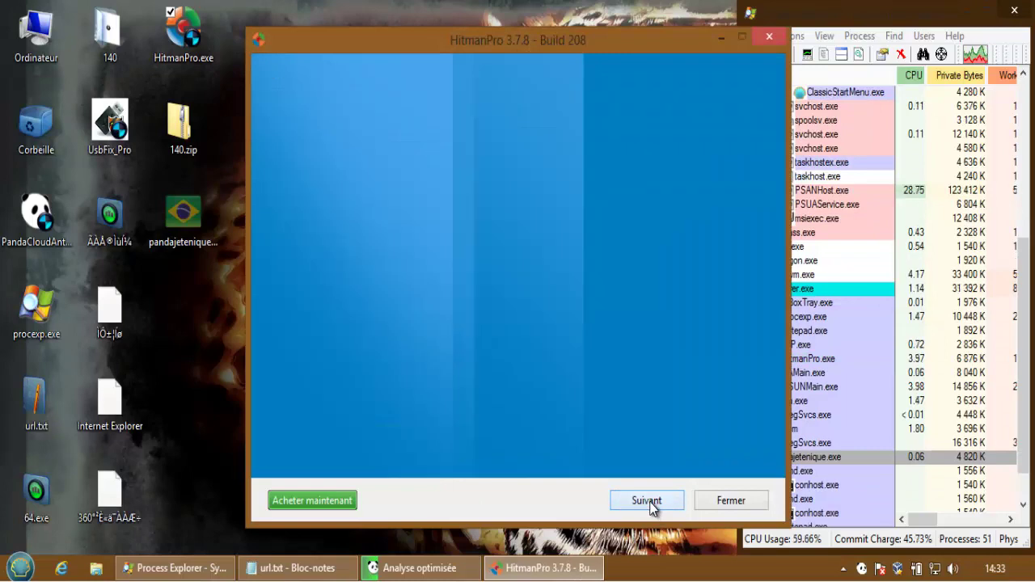
left_click_drag(545, 38, 378, 28)
left_click(647, 200)
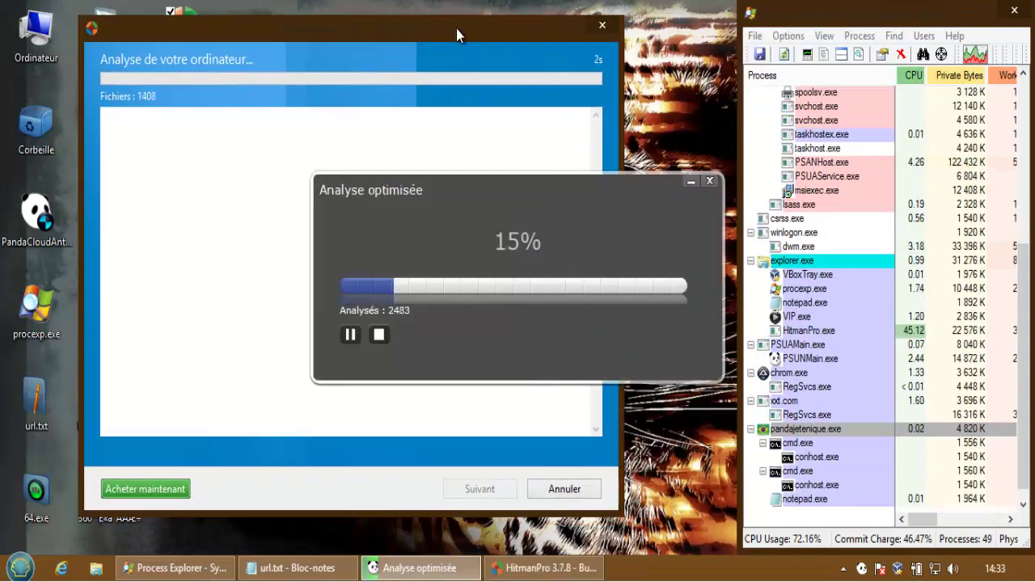
left_click_drag(457, 32, 545, 38)
- Stop Panda's running optimised scan (Analyse optimisée) and close its scan window
left_click(718, 242)
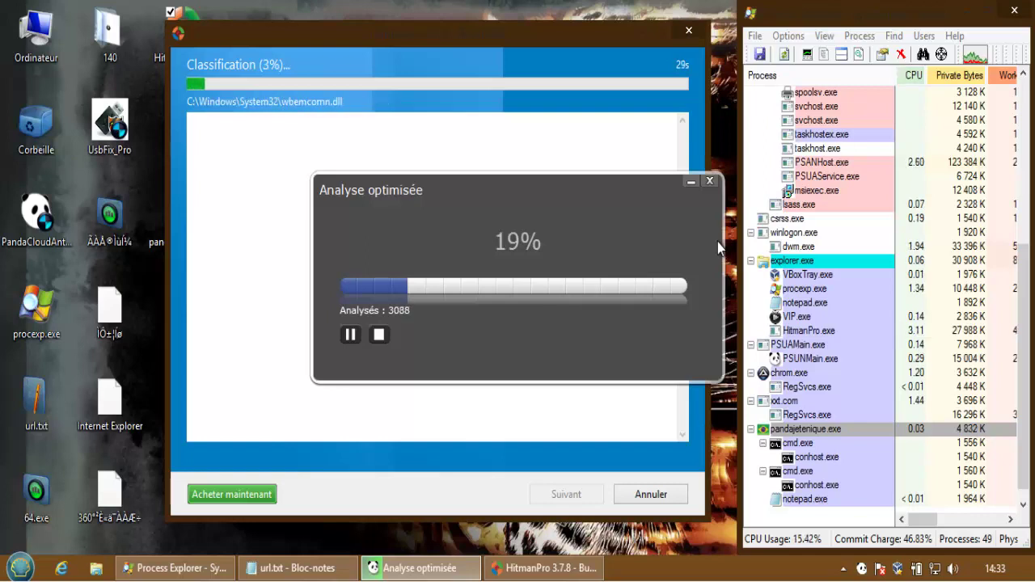
left_click(379, 335)
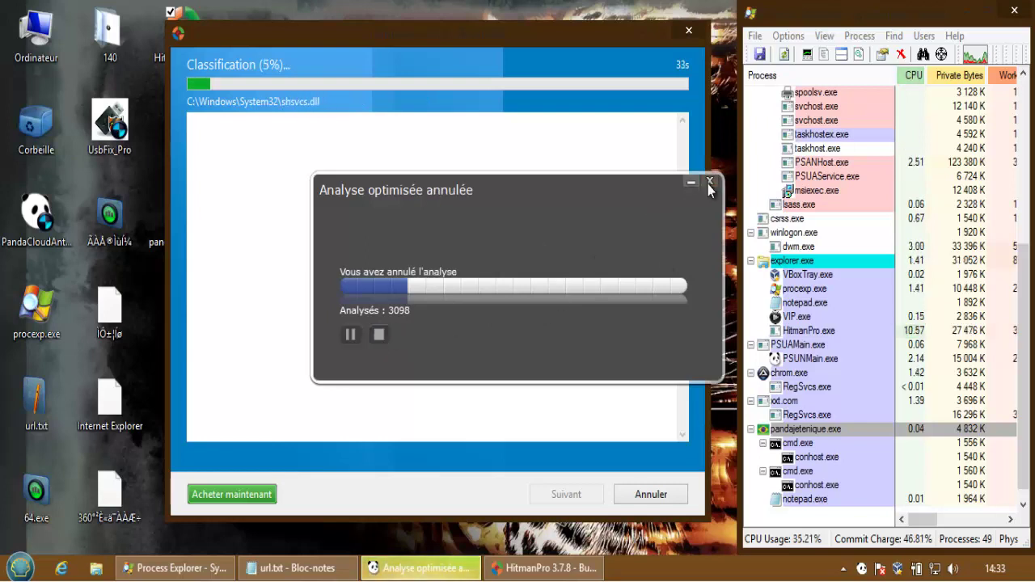
left_click(708, 181)
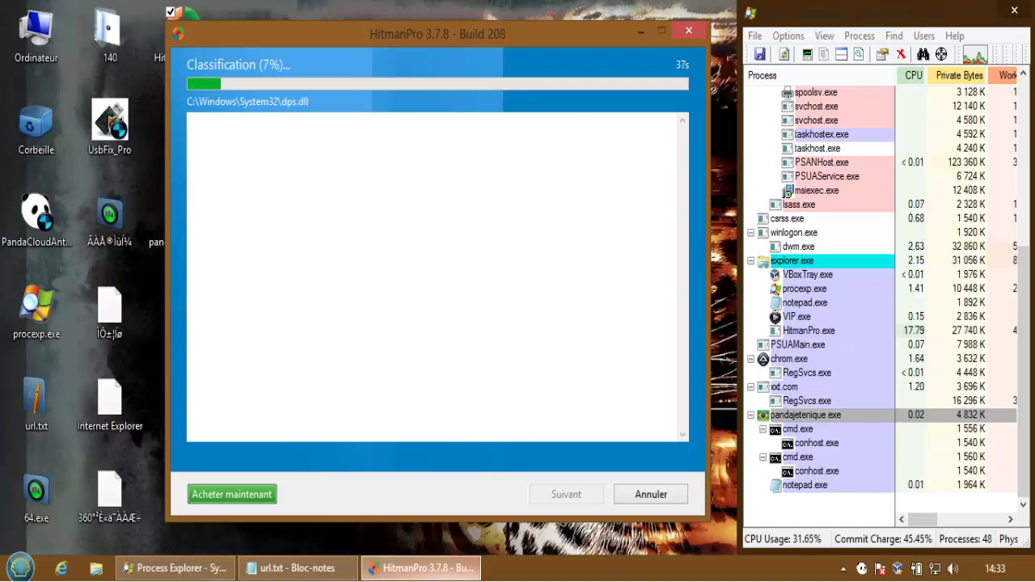
left_click(938, 558)
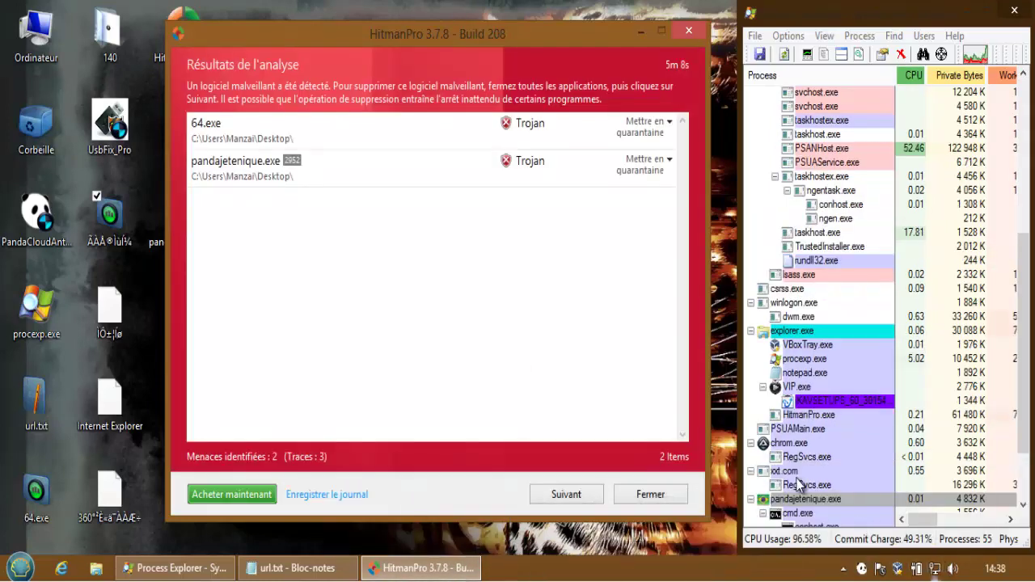
- Examine the HitmanPro detection details for 64.exe and pandajetenique.exe, and check the pandajetenique.exe process in Process Explorer
left_click(253, 130)
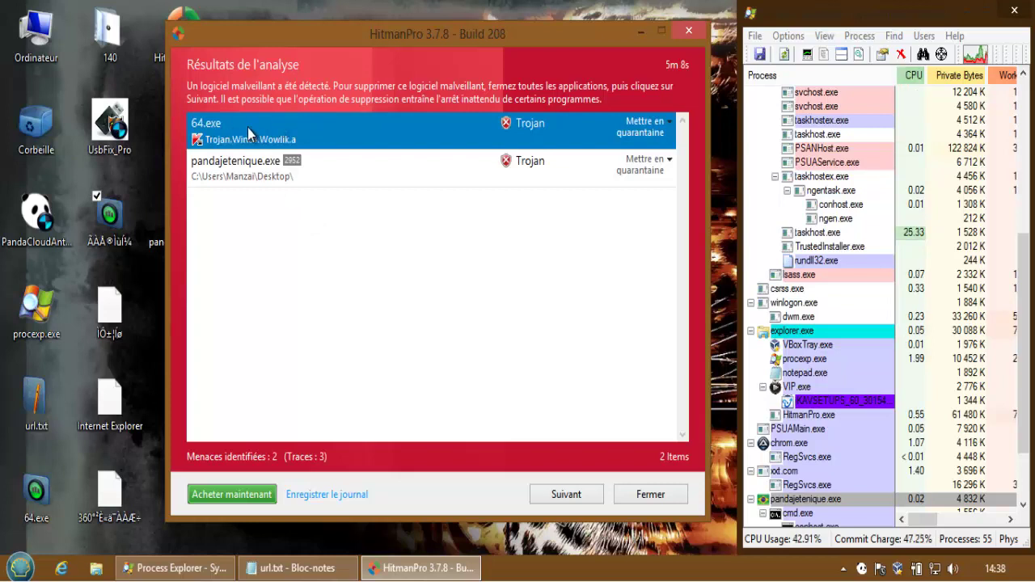
left_click(289, 163)
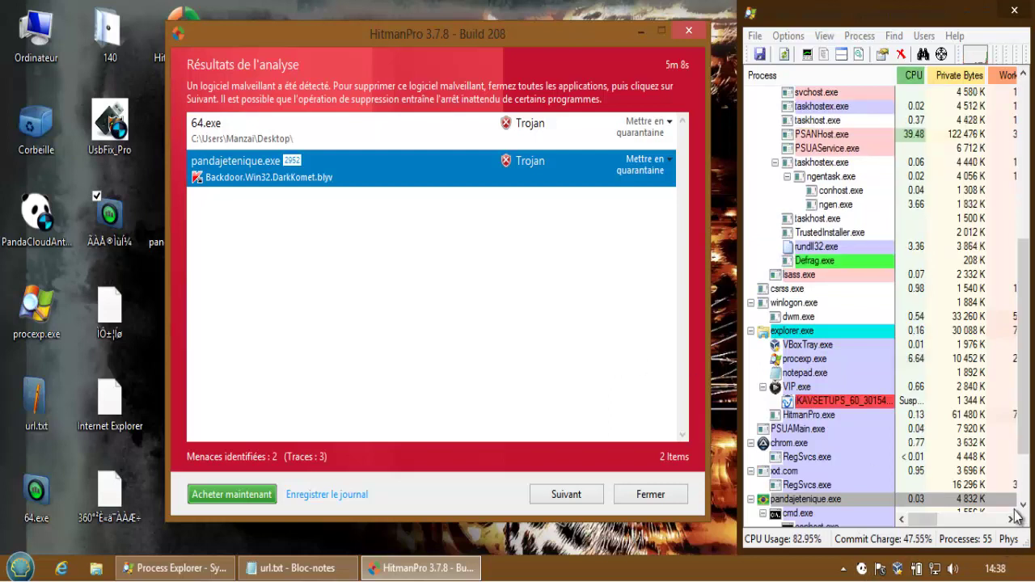
left_click(809, 499)
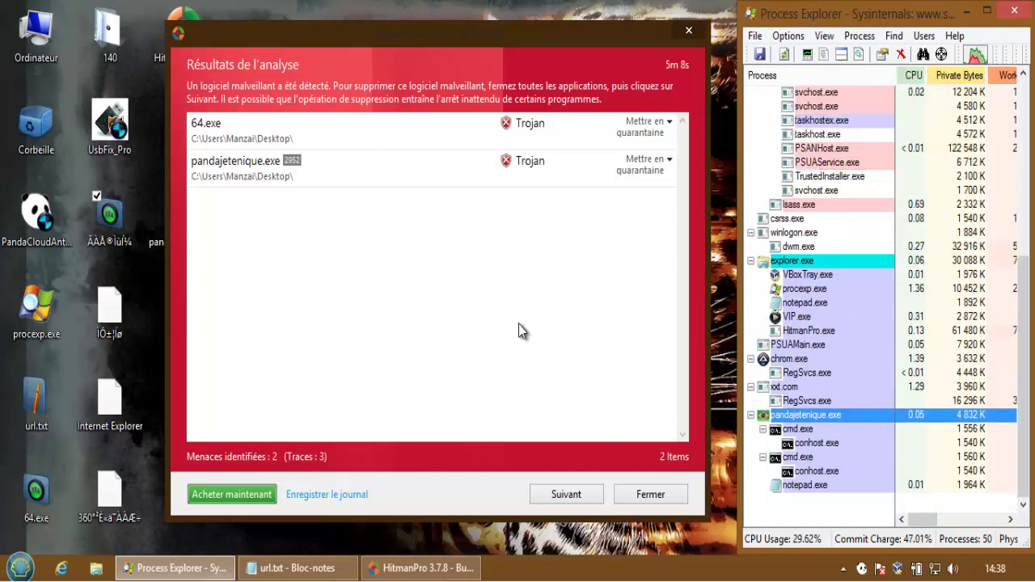
left_click(579, 306)
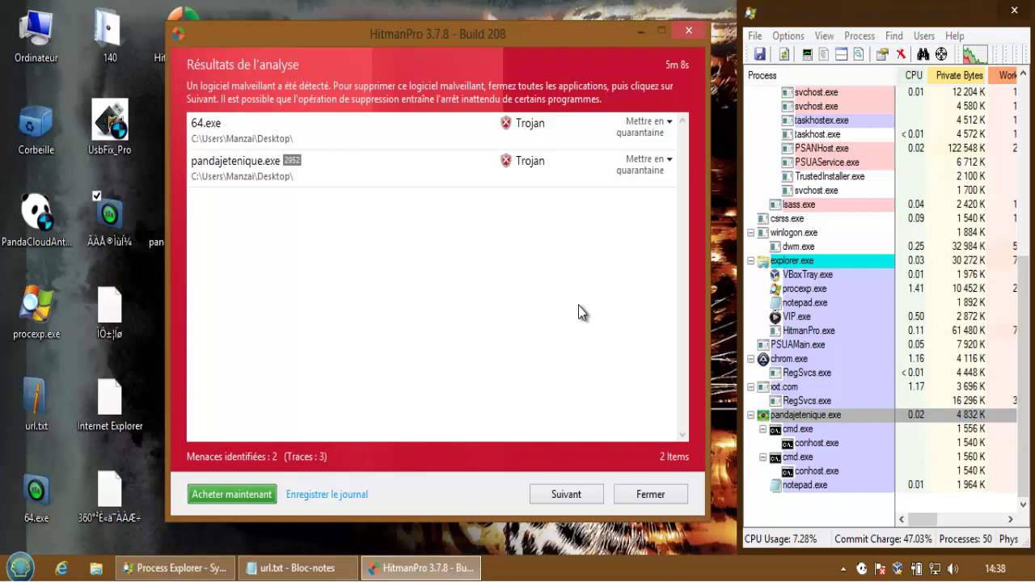